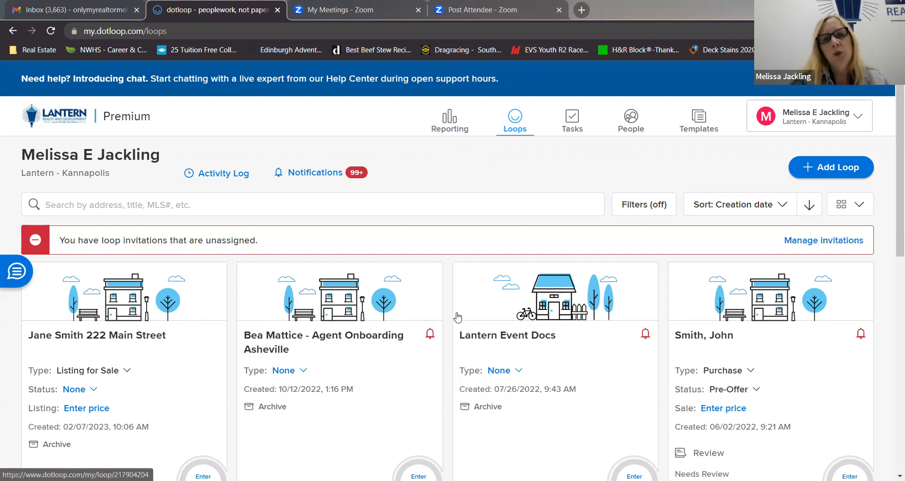
Look over the existing loops and switch their display to List View.
scroll(233, 332, down, 1)
scroll(232, 332, down, 6)
scroll(233, 332, up, 7)
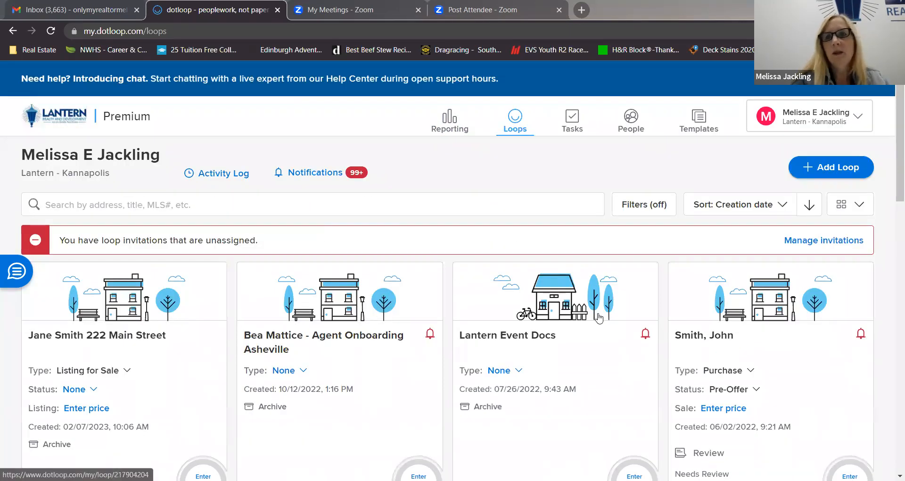
click(858, 210)
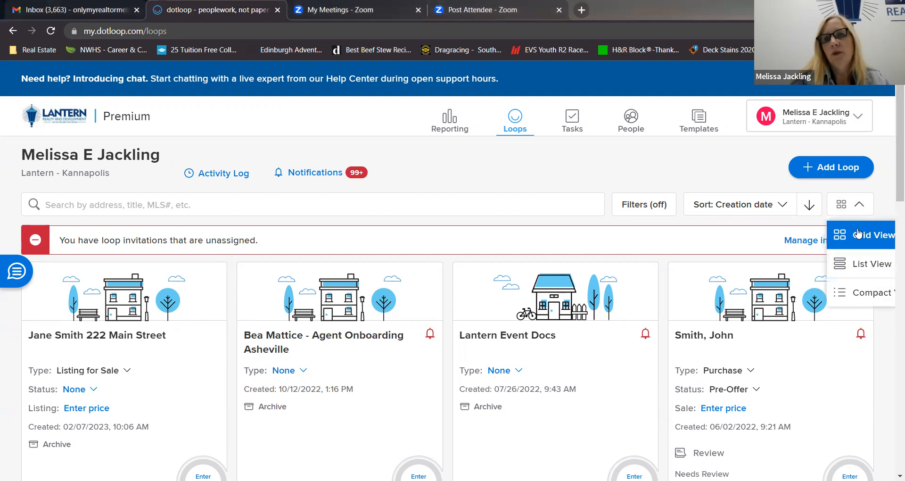
click(862, 264)
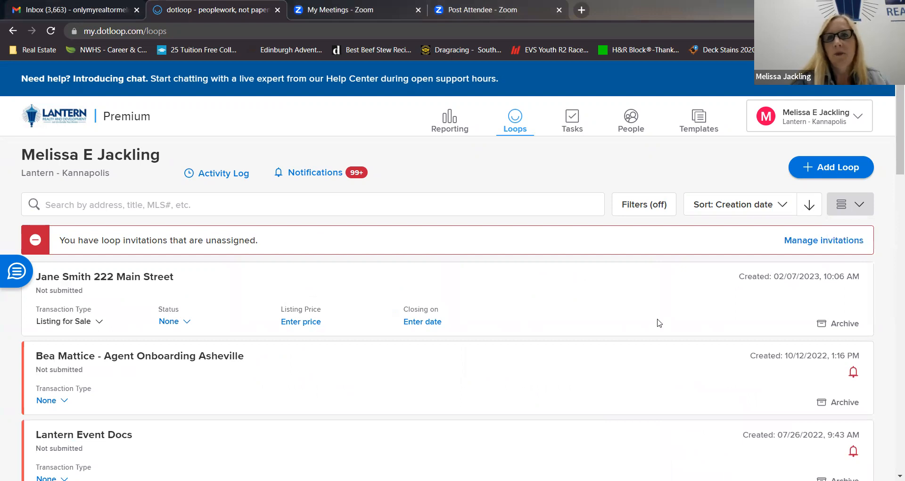
Change the loops display to Compact View and look through the loop table.
click(845, 215)
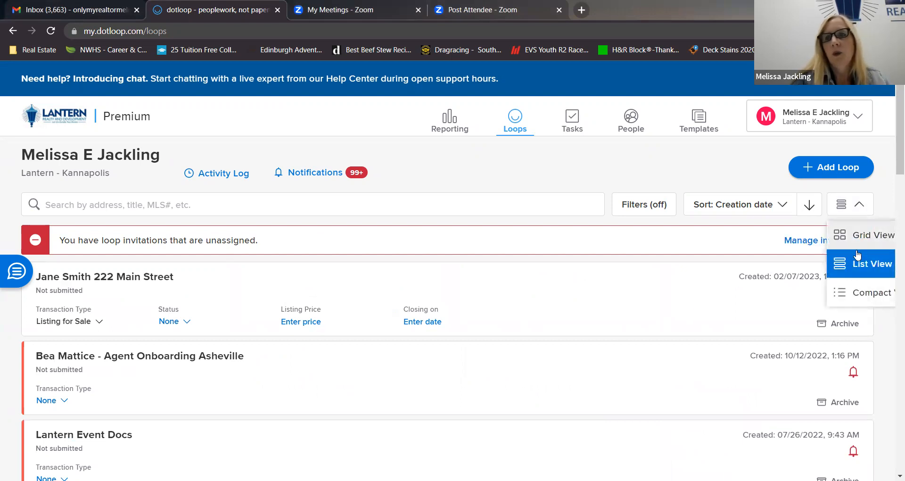
click(865, 295)
scroll(612, 354, down, 7)
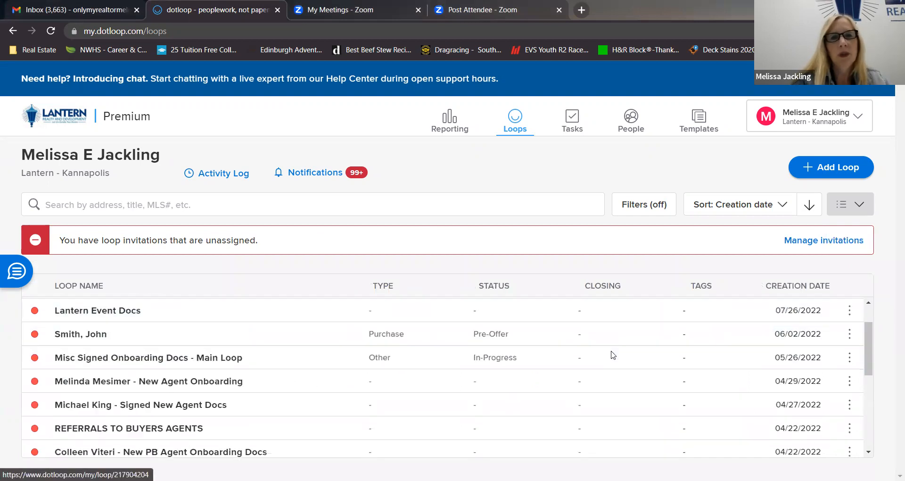
scroll(611, 354, up, 8)
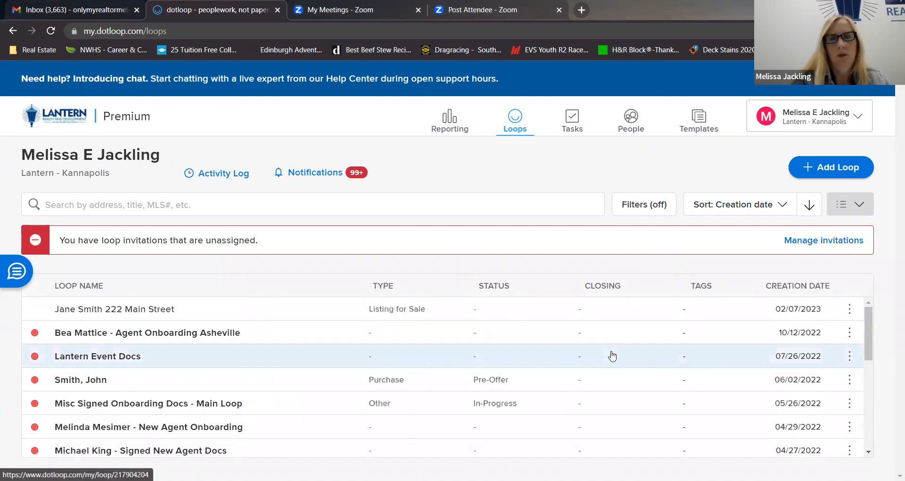
Return the loops to Grid View and keep them sorted by creation date.
click(851, 206)
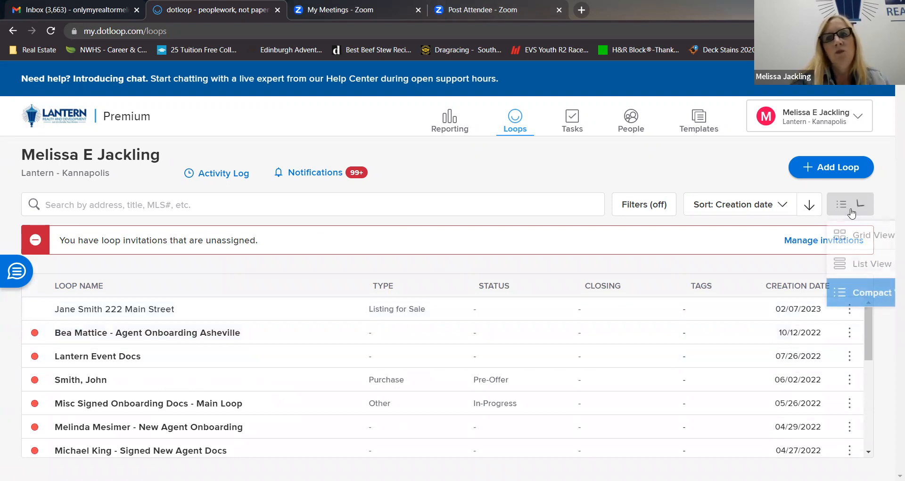
click(857, 237)
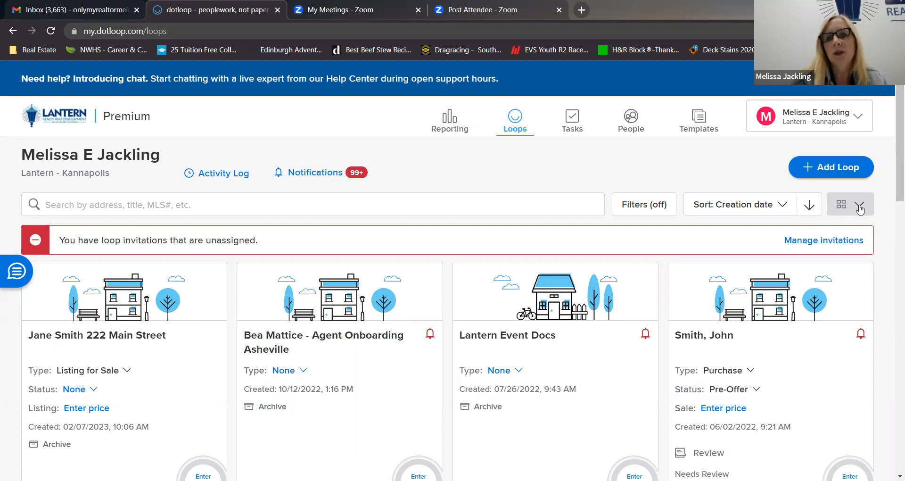
click(786, 205)
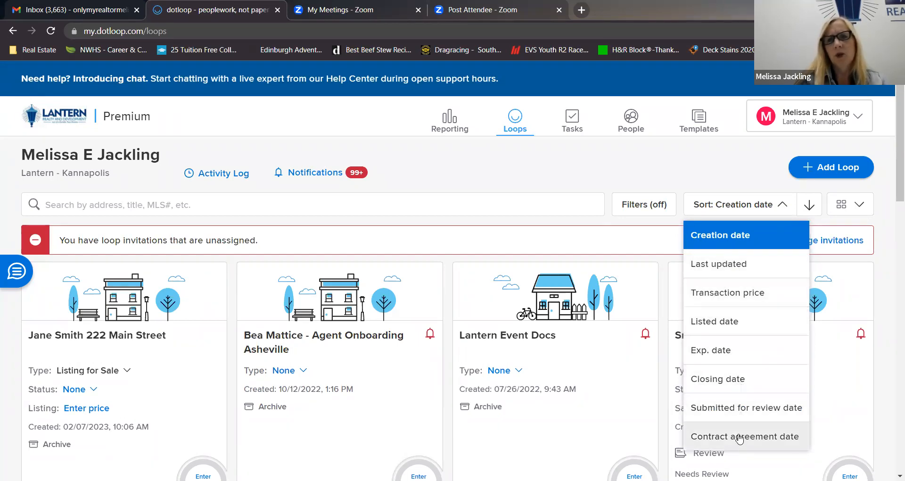
click(741, 245)
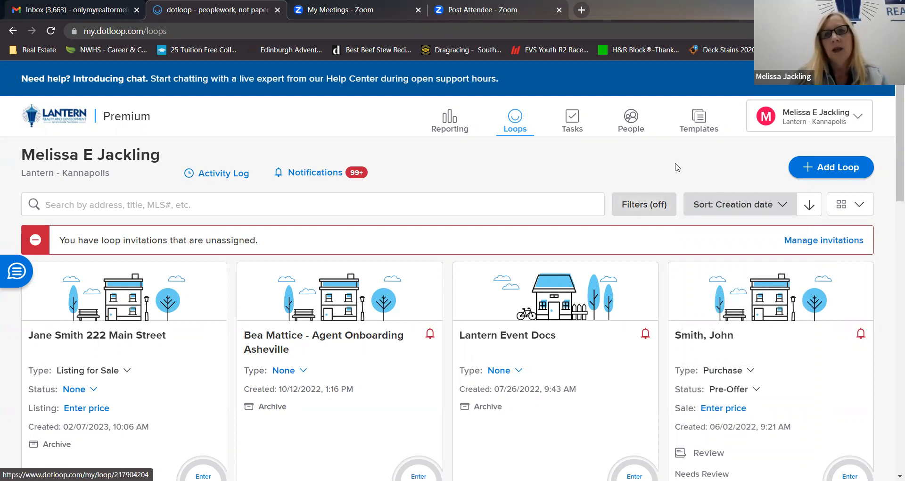
Filter the loops to show Only Archived and look through them.
click(648, 206)
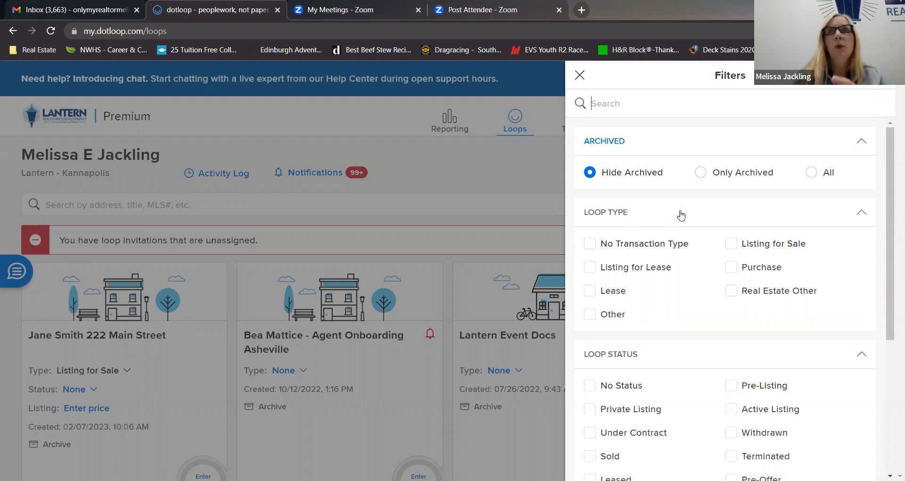
click(701, 172)
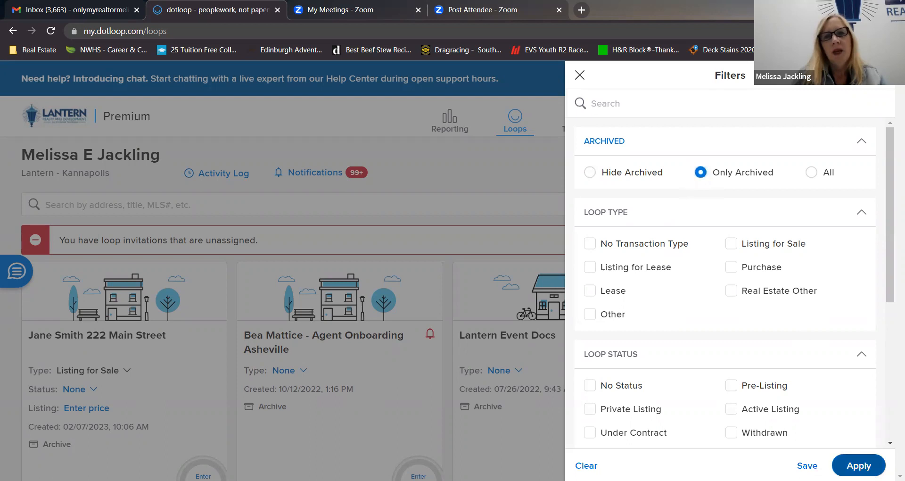
click(857, 466)
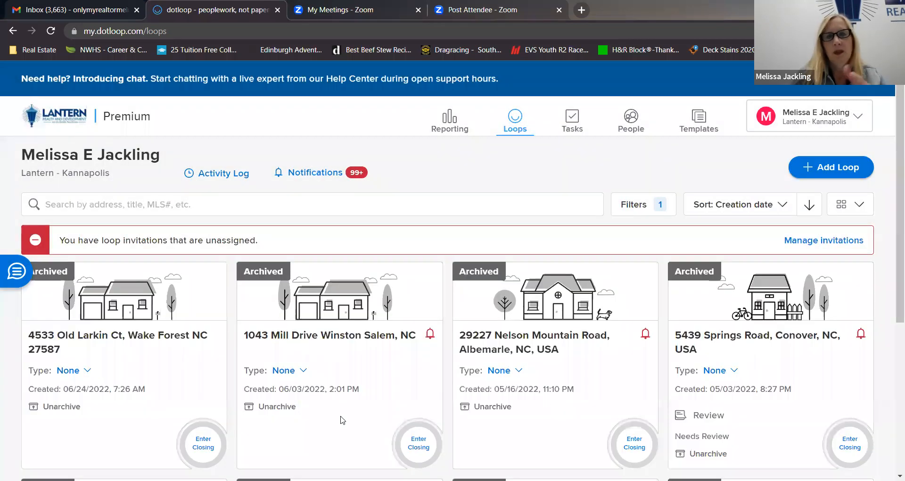
scroll(342, 419, down, 5)
scroll(342, 419, up, 5)
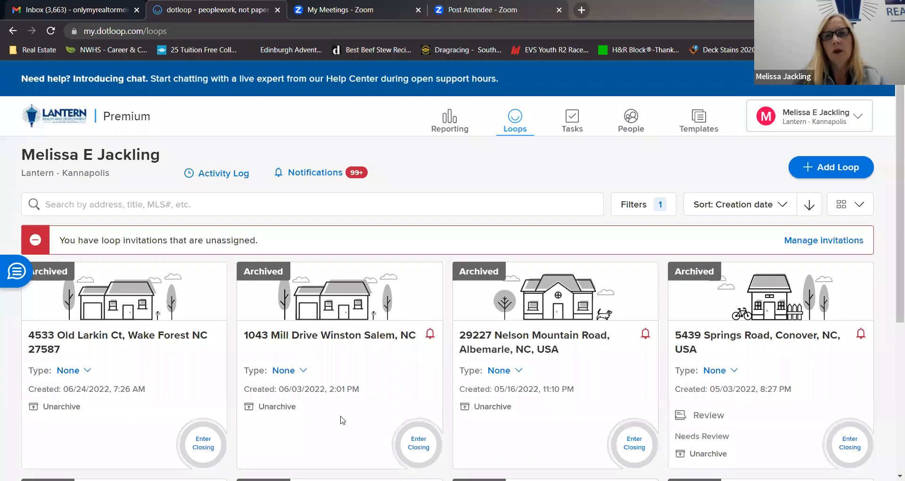
Change the archived filter to All and look through the combined loops.
click(647, 211)
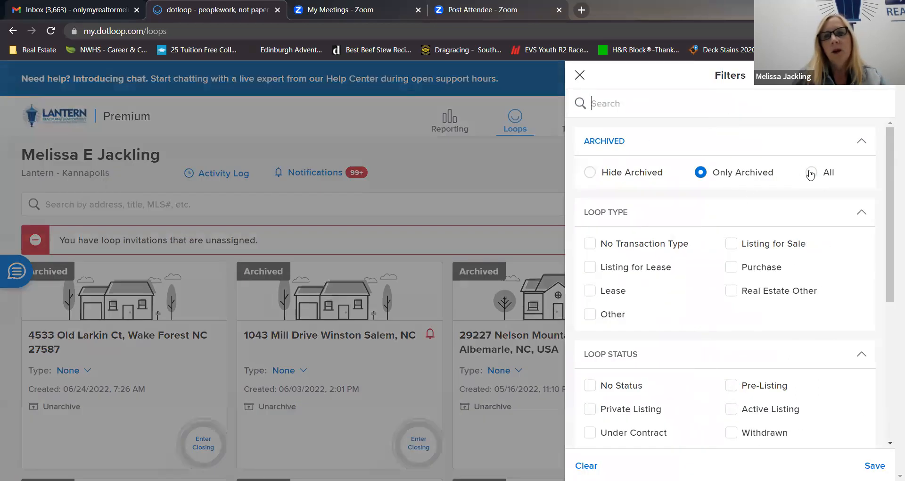
click(811, 172)
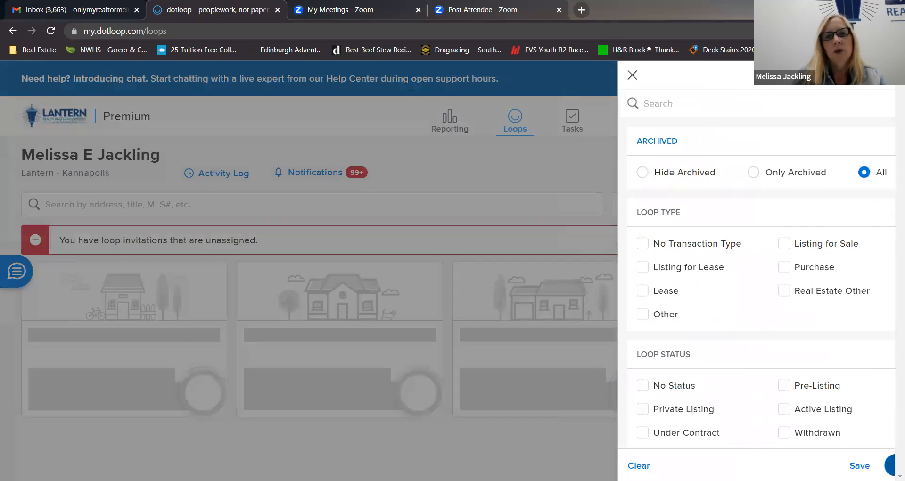
click(857, 466)
scroll(405, 419, down, 9)
scroll(405, 418, down, 1)
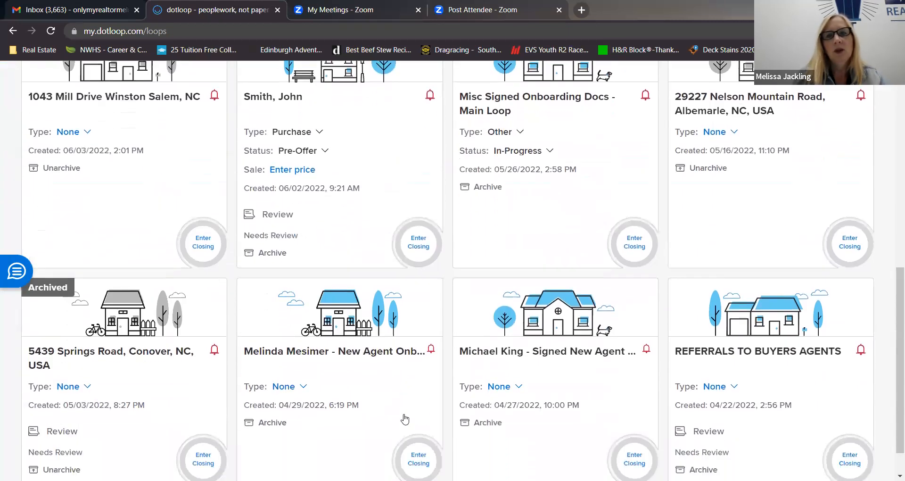
scroll(404, 418, up, 10)
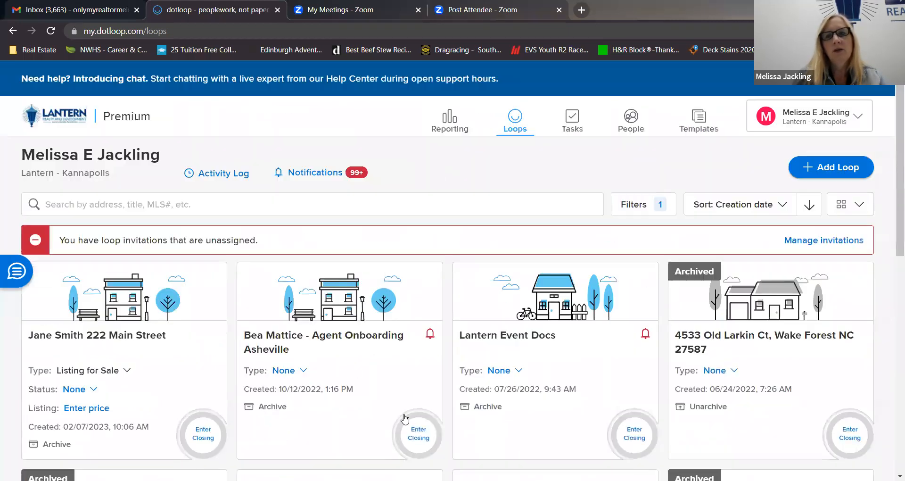
Review the loop type, status and review stage filters, and apply only the Hide Archived option.
click(748, 200)
click(652, 204)
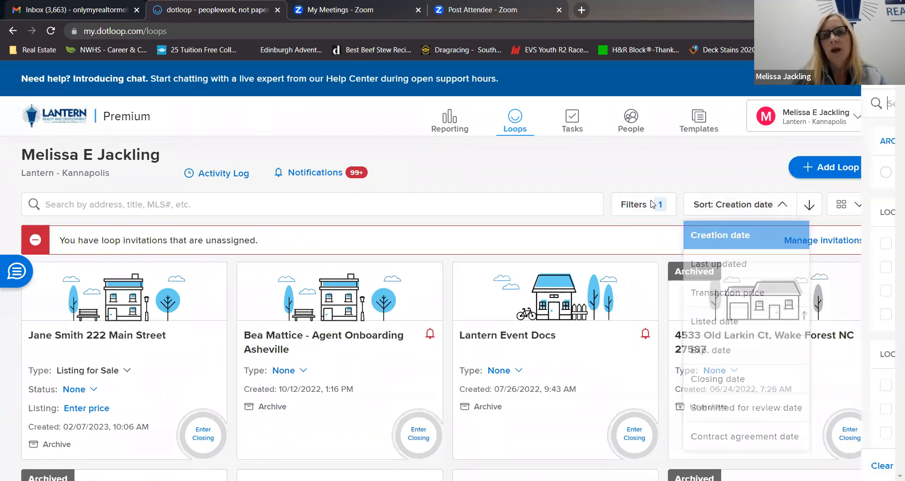
click(589, 172)
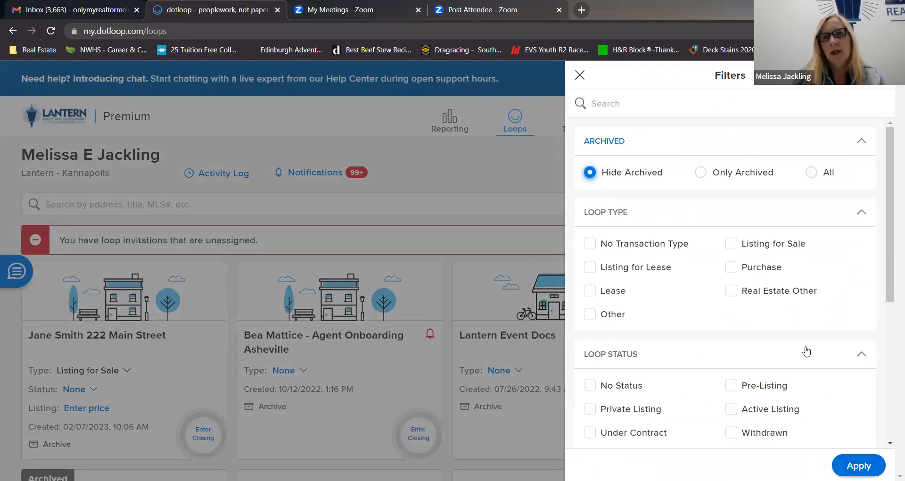
scroll(806, 351, down, 5)
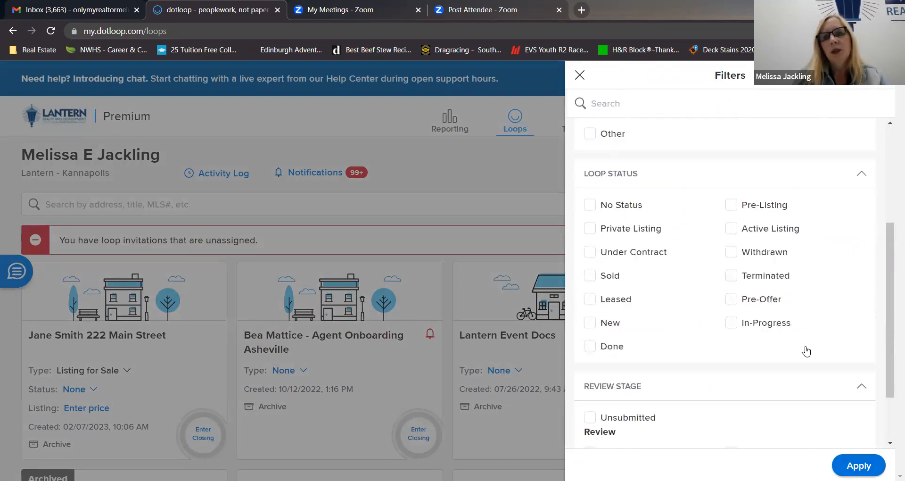
scroll(705, 341, down, 1)
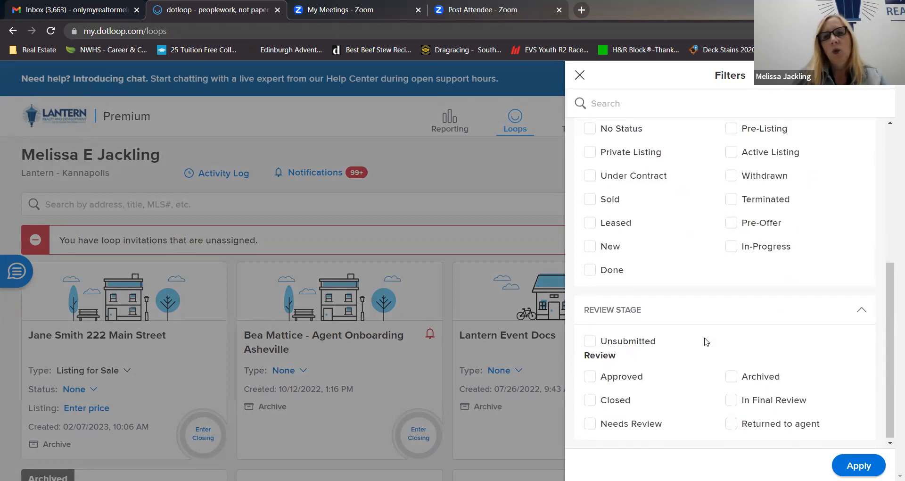
scroll(706, 341, up, 5)
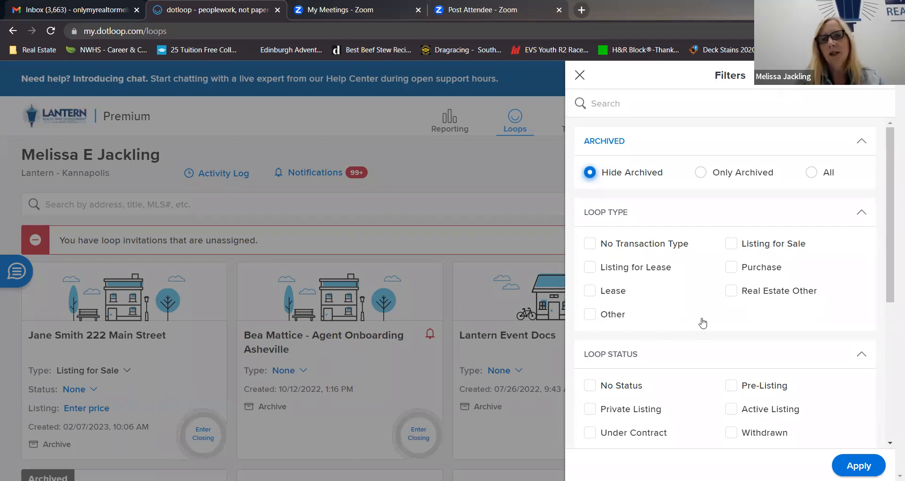
scroll(703, 323, down, 5)
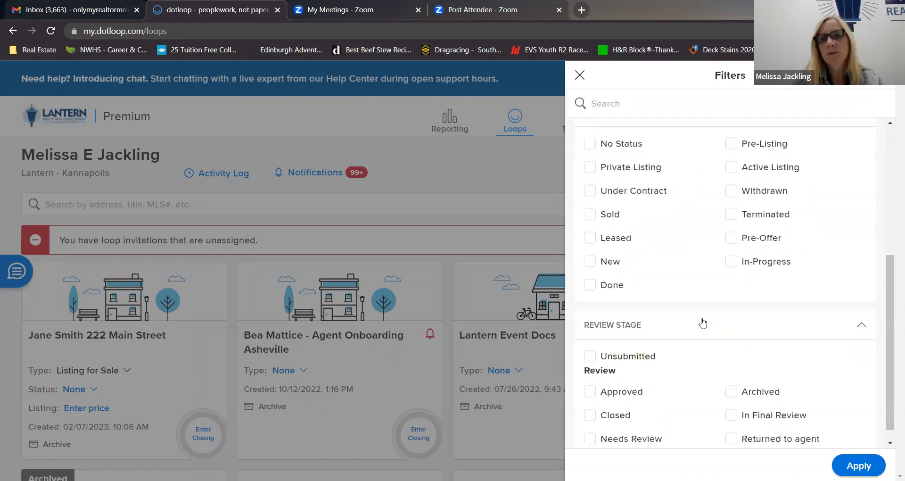
scroll(703, 323, up, 5)
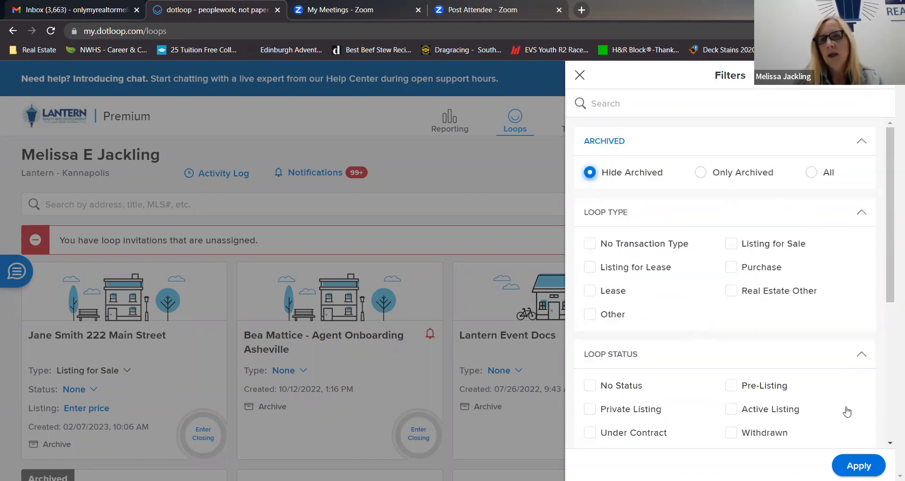
click(857, 462)
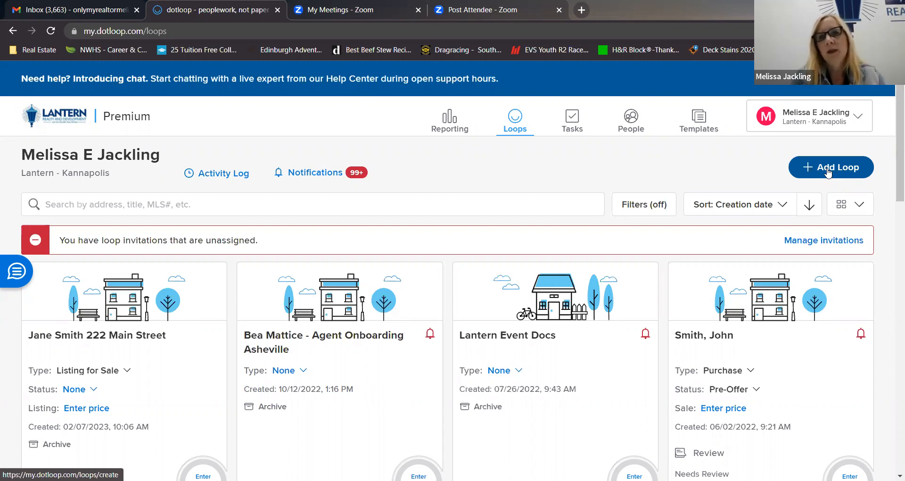
Start a new loop, enter the client's full name as its loop name, and continue to the template stage.
click(827, 173)
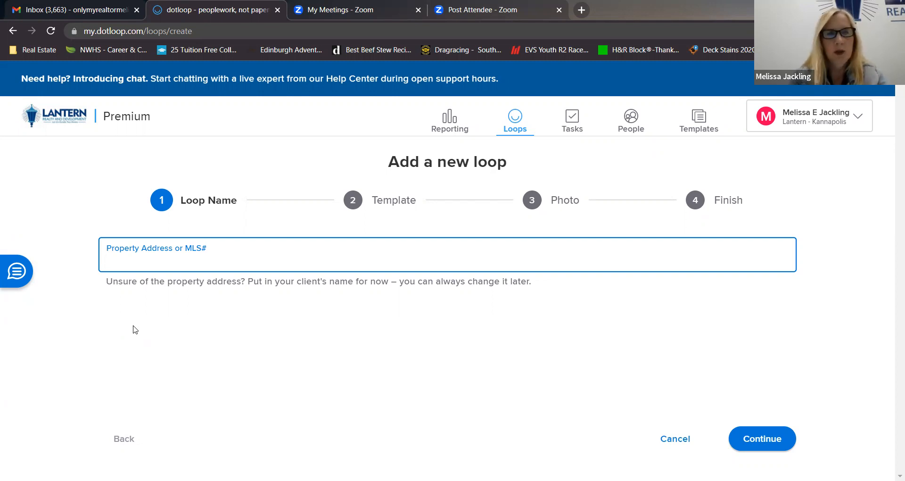
text(Jane)
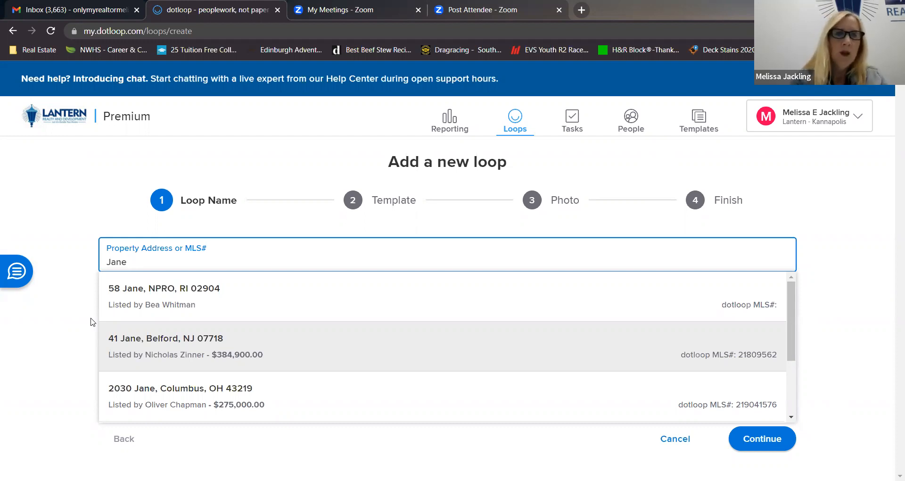
text(Buyer)
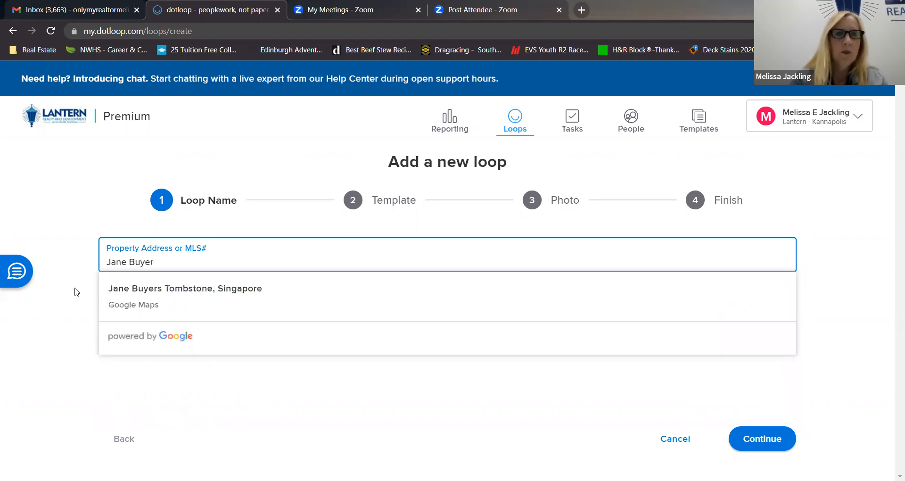
click(69, 253)
click(172, 263)
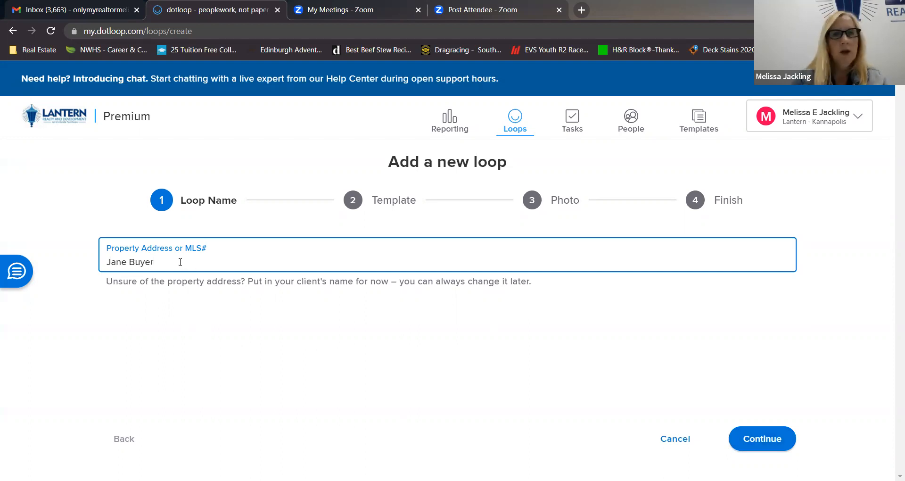
key(Return)
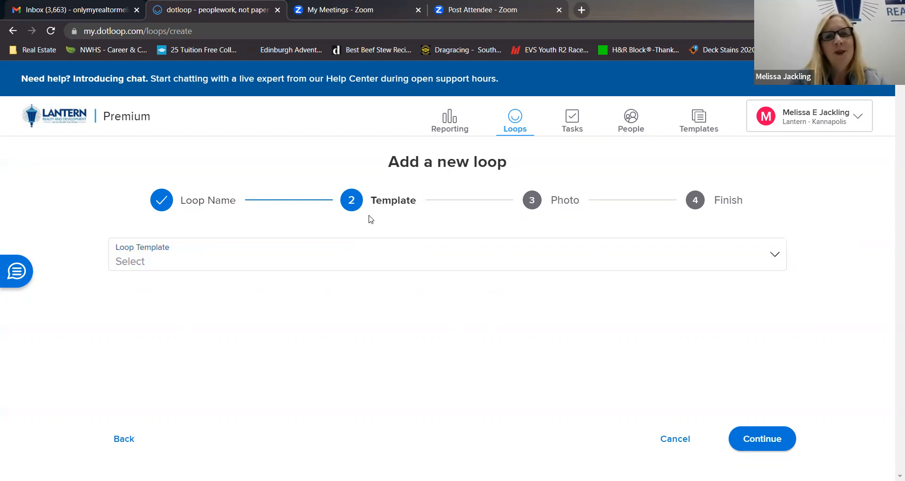
Check the available loop templates and finish creating the loop without a template or photo.
click(773, 257)
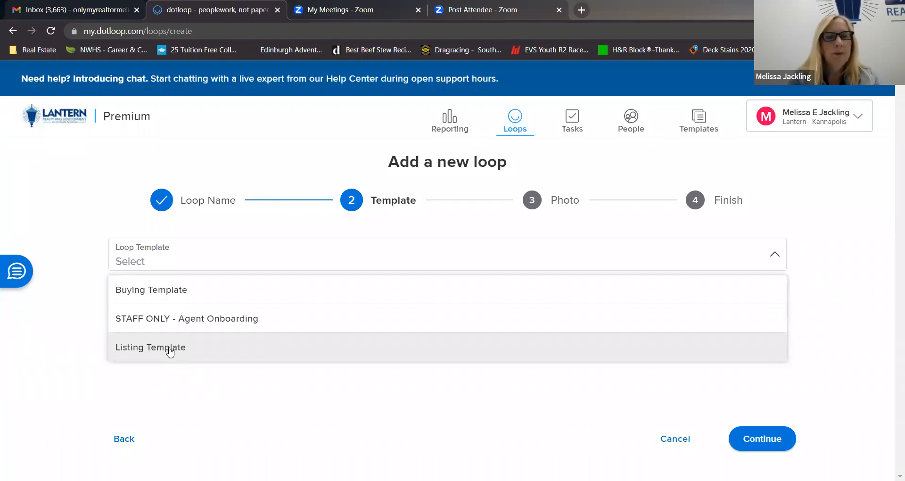
click(160, 261)
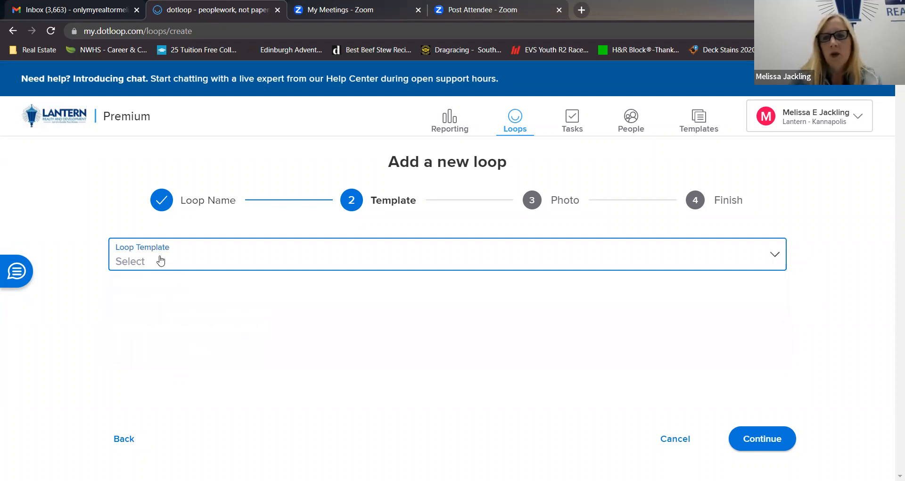
key(Return)
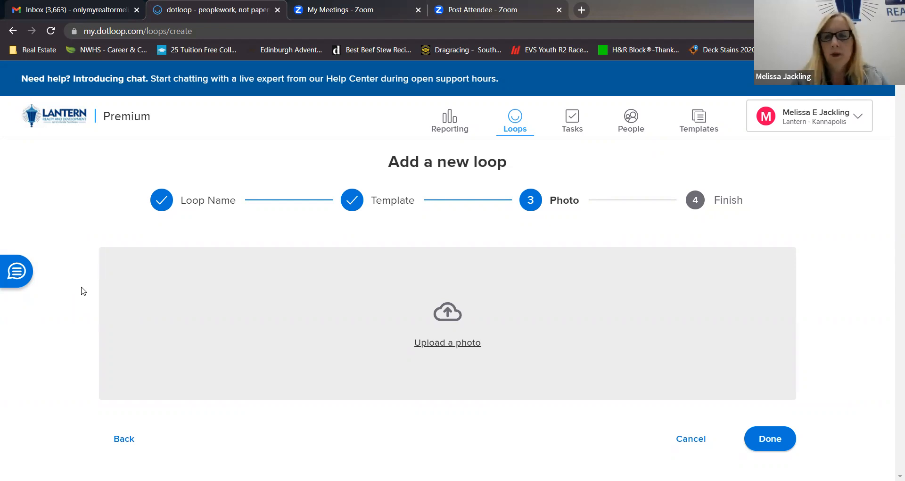
key(Return)
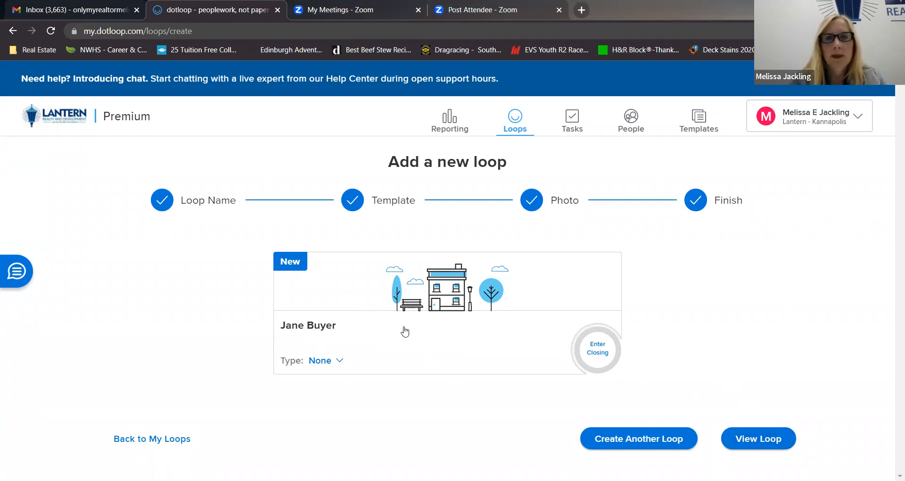
Open the new buyer loop and set its transaction type to Purchase and its loop status to Pre-Offer.
click(376, 319)
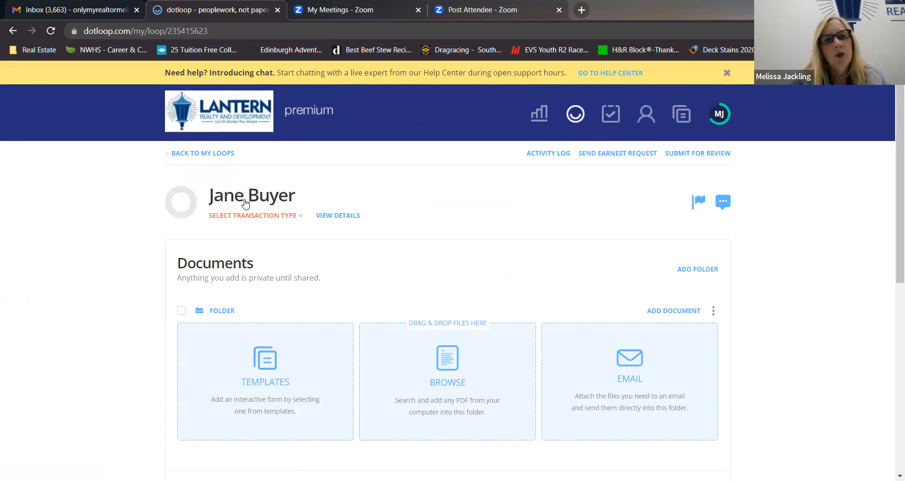
click(300, 217)
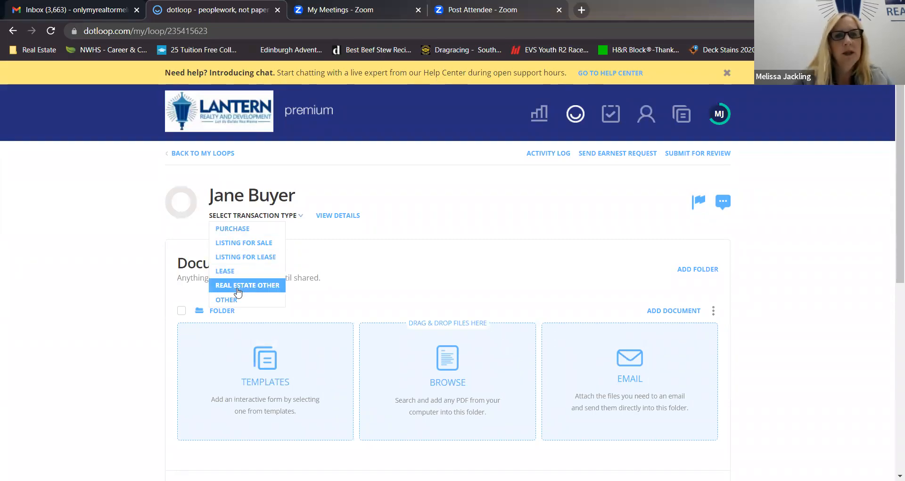
click(237, 231)
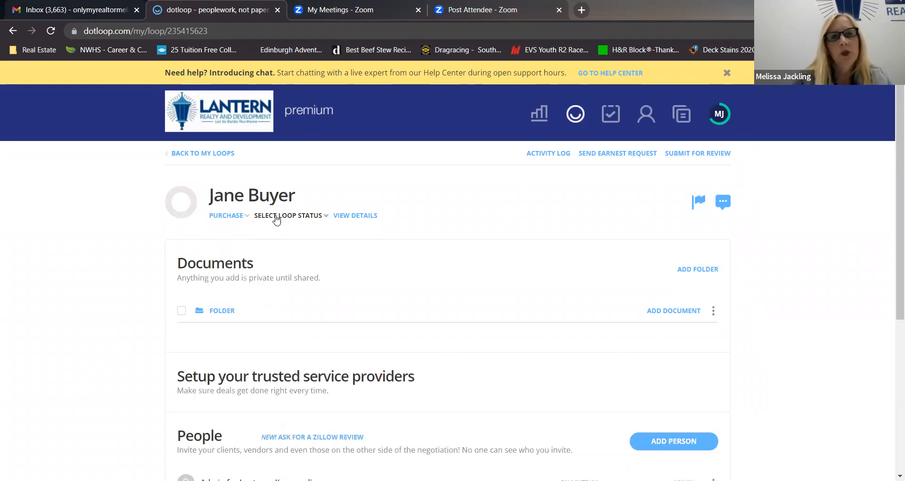
click(311, 217)
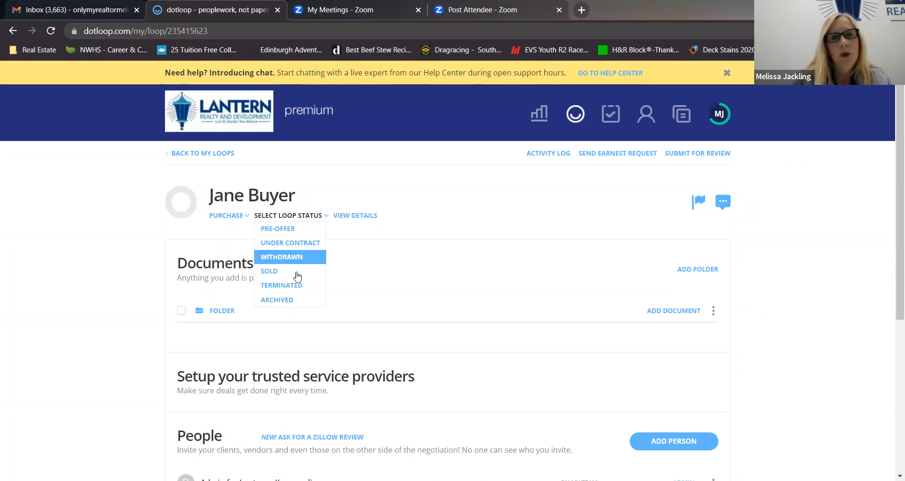
click(267, 229)
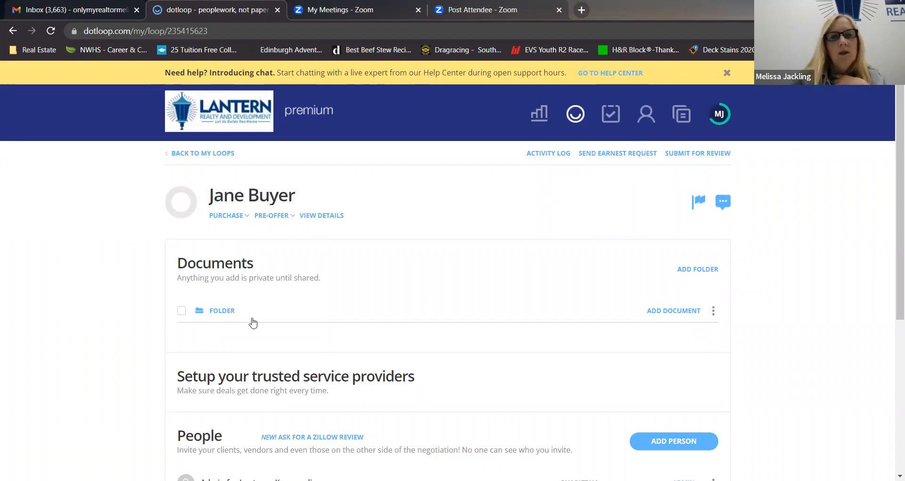
Rename the loop's default document folder as Buyer Docs.
click(714, 313)
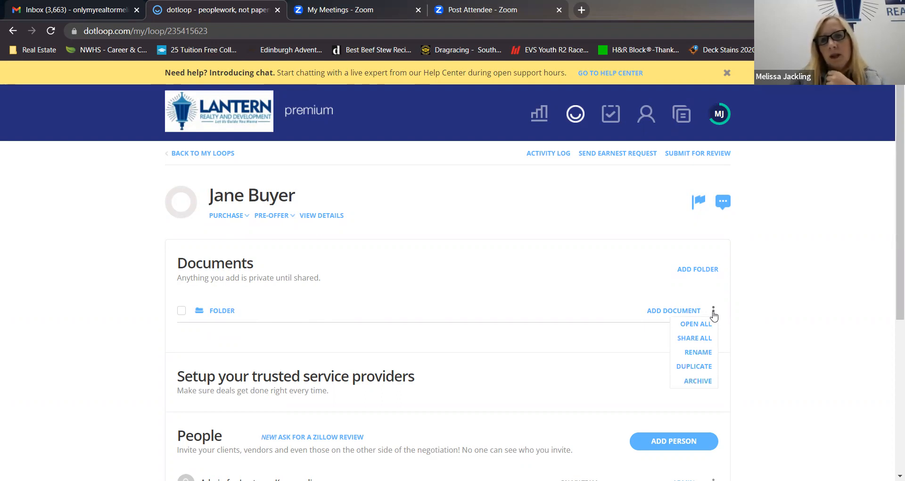
click(697, 353)
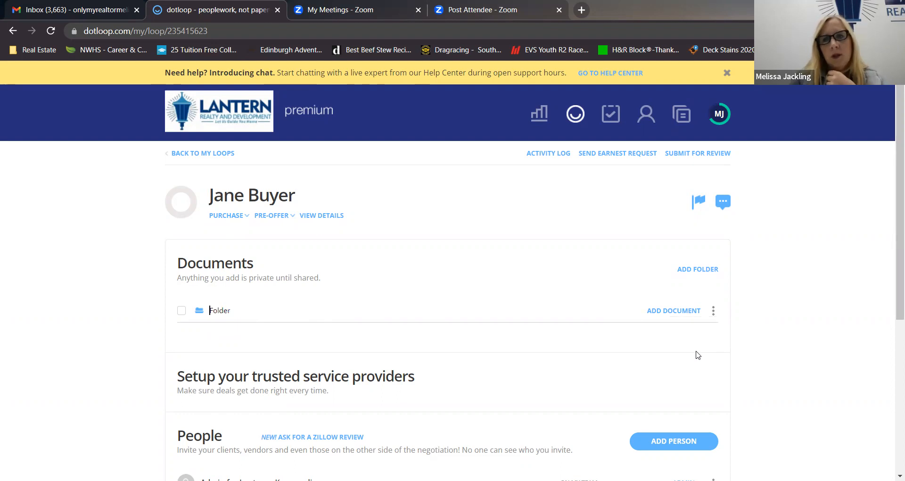
key(Delete)
key(Delete)
key(Delete)
key(Delete)
key(Delete)
key(Delete)
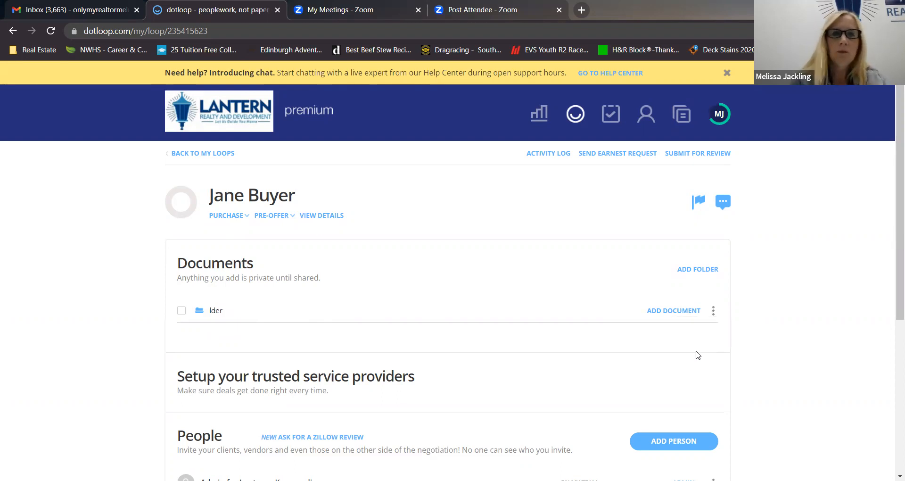
text(Buyer Docs)
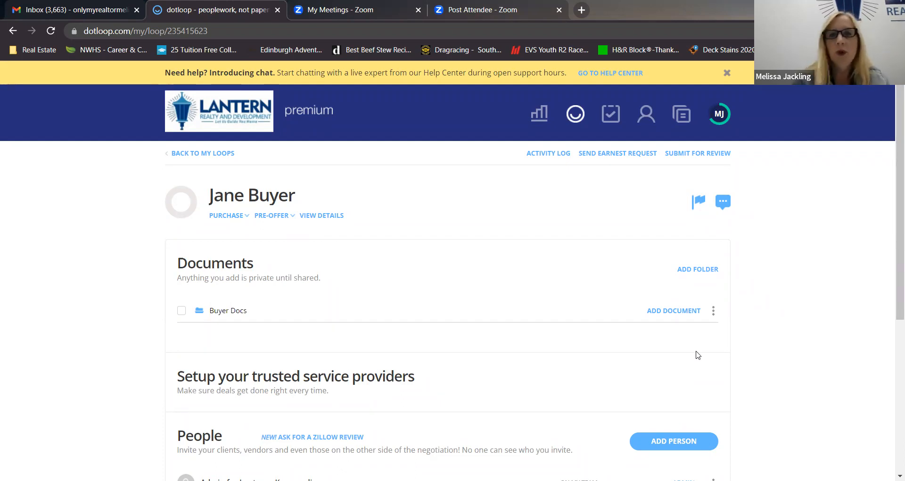
key(Return)
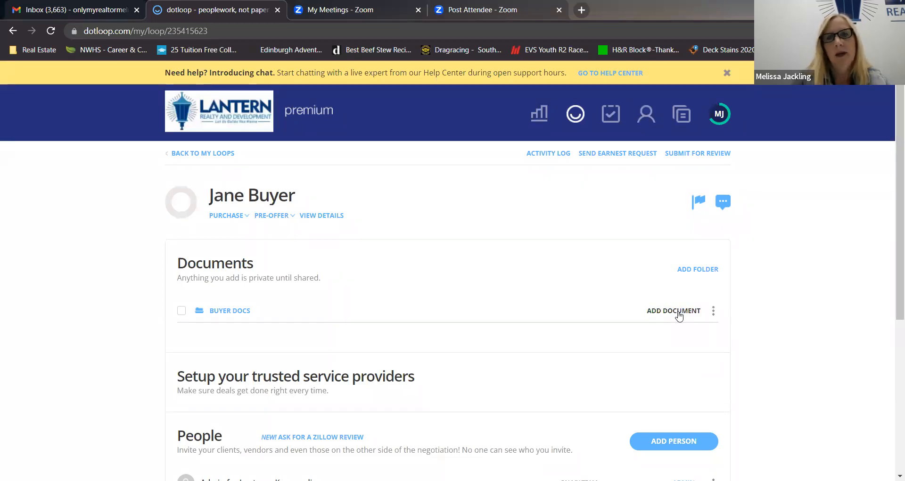
Show the ways of adding documents to the Buyer Docs folder and copy the folder's upload email address.
click(679, 313)
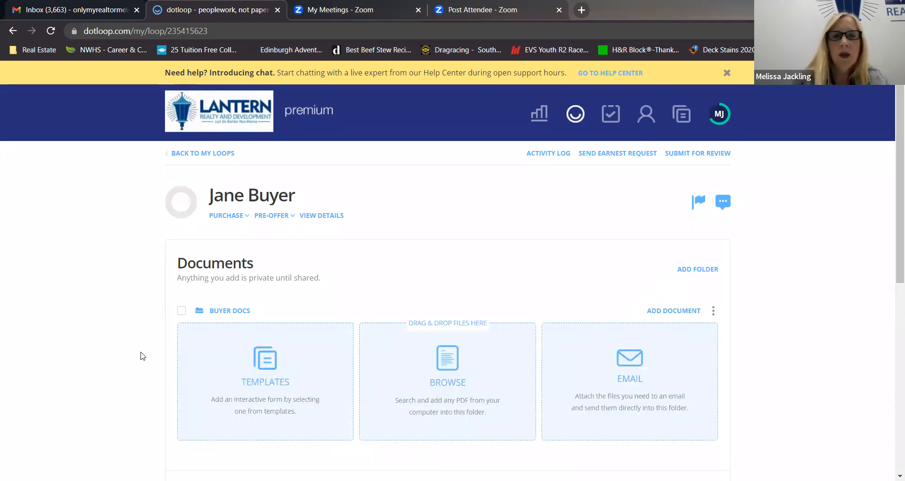
scroll(148, 367, down, 2)
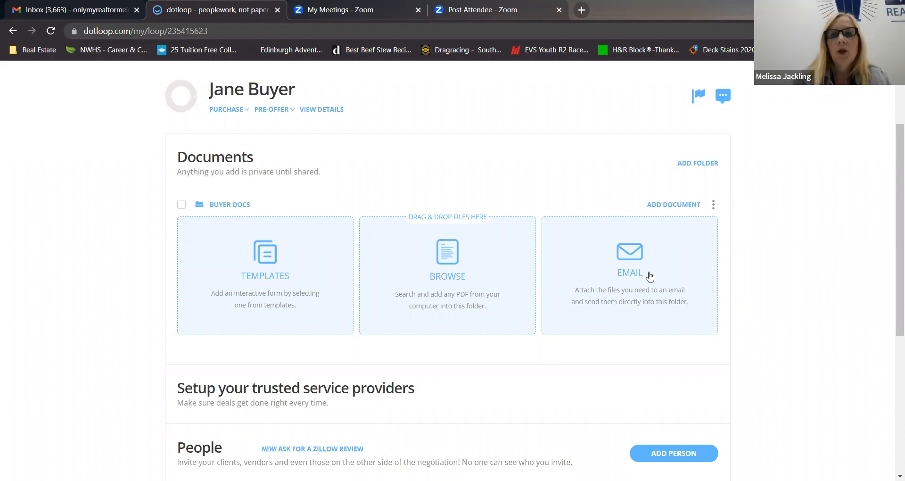
click(632, 260)
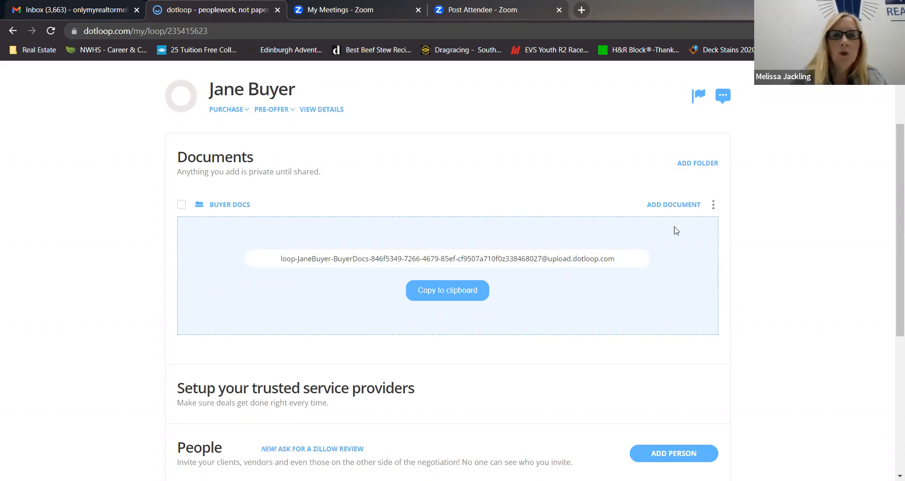
click(452, 290)
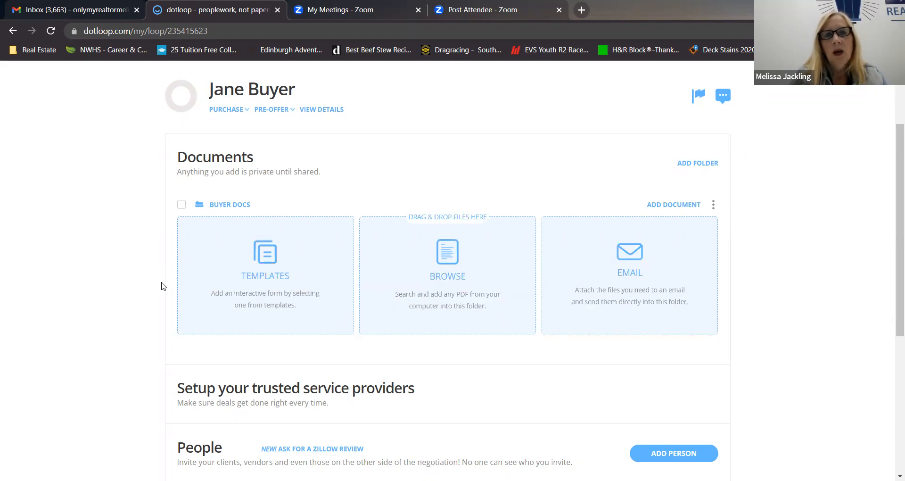
Open the template document chooser for the Buyer Docs folder, look through the template folders, and view the Buyer Docs templates.
click(262, 258)
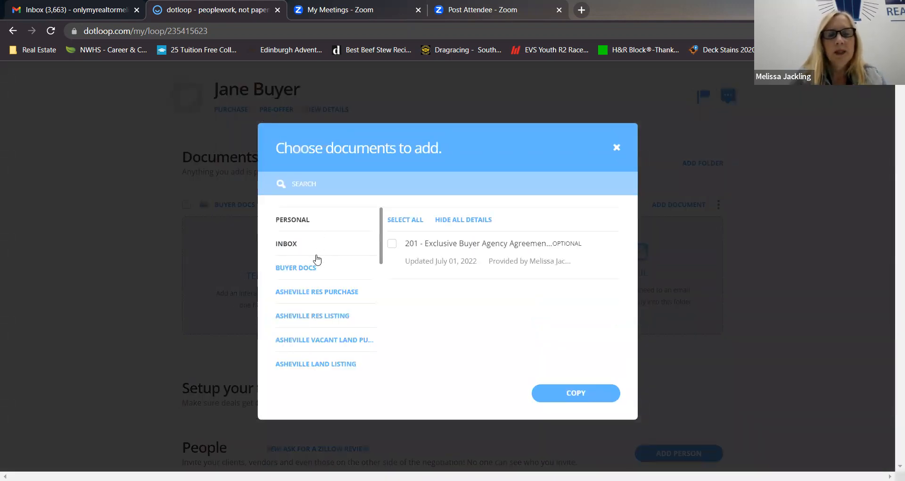
scroll(313, 321, down, 3)
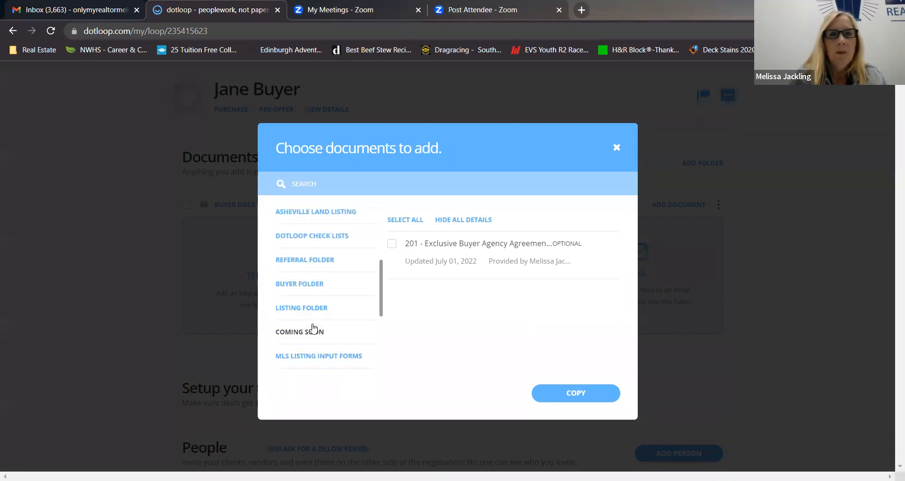
scroll(313, 326, down, 3)
scroll(313, 327, up, 6)
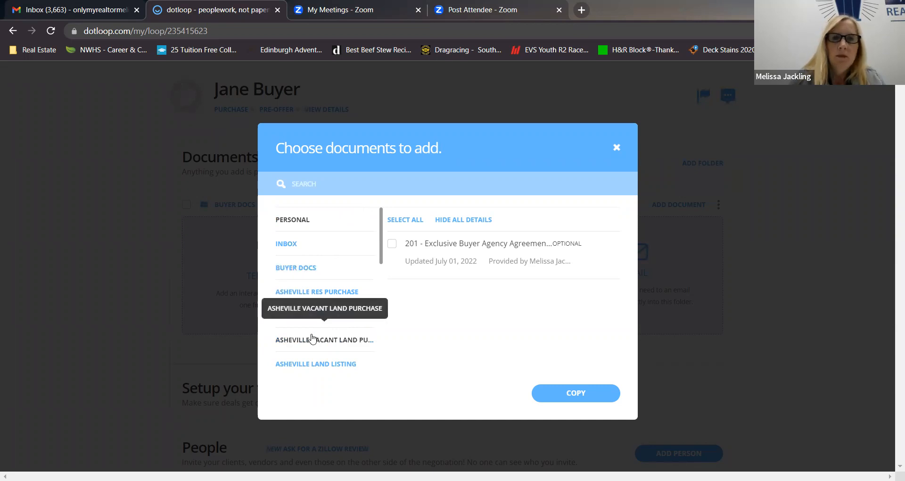
scroll(312, 338, down, 5)
scroll(302, 292, up, 5)
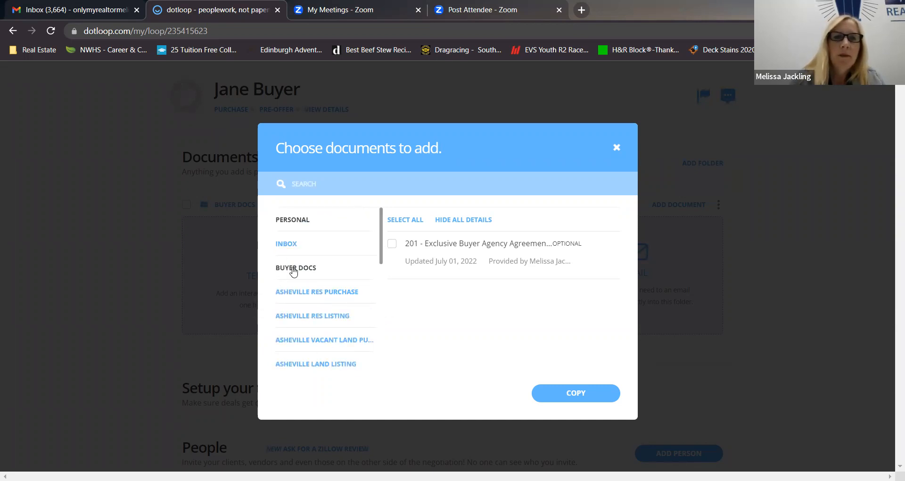
click(293, 269)
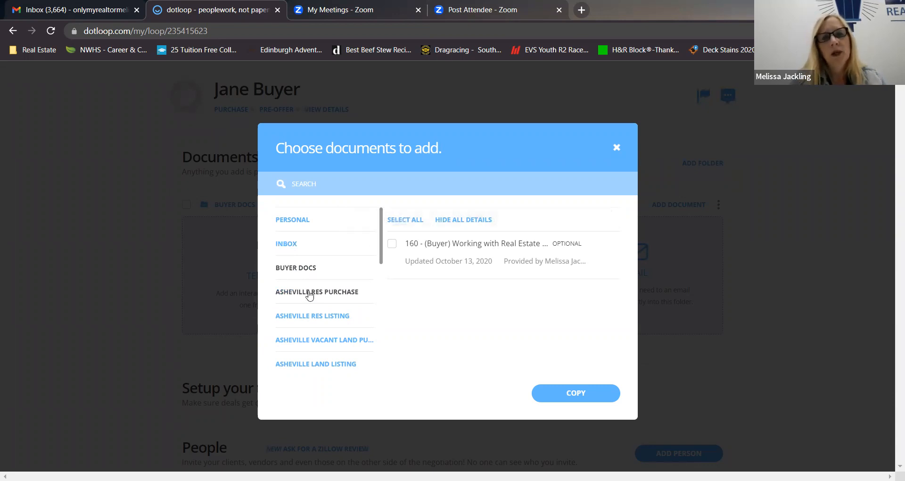
Examine the checklists offered in the Dotloop Check Lists template folder.
scroll(312, 299, down, 1)
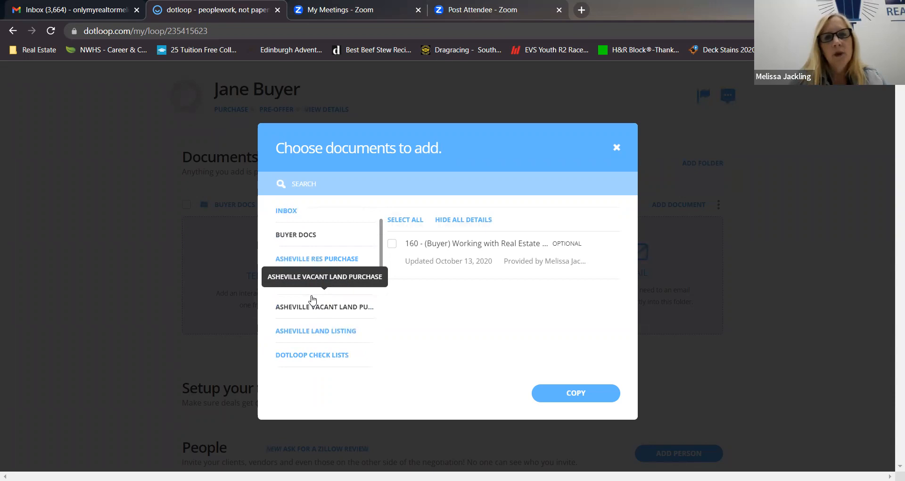
scroll(312, 299, down, 3)
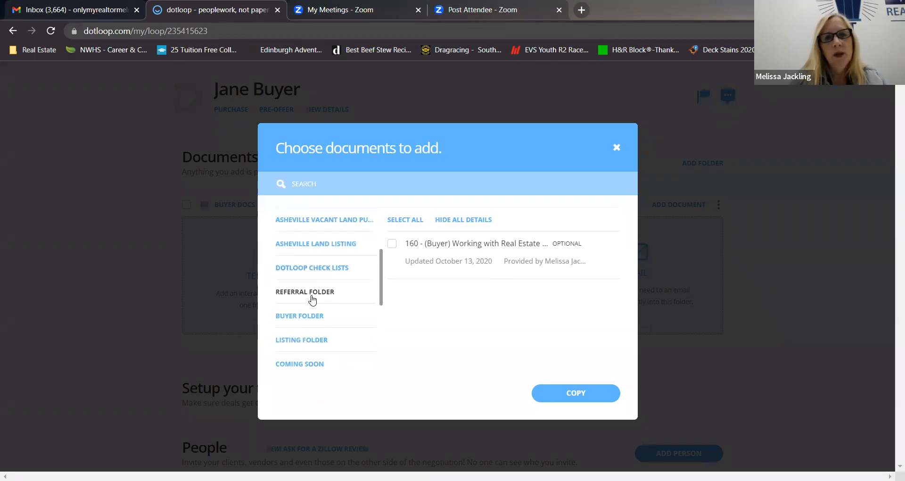
scroll(312, 261, down, 1)
click(323, 255)
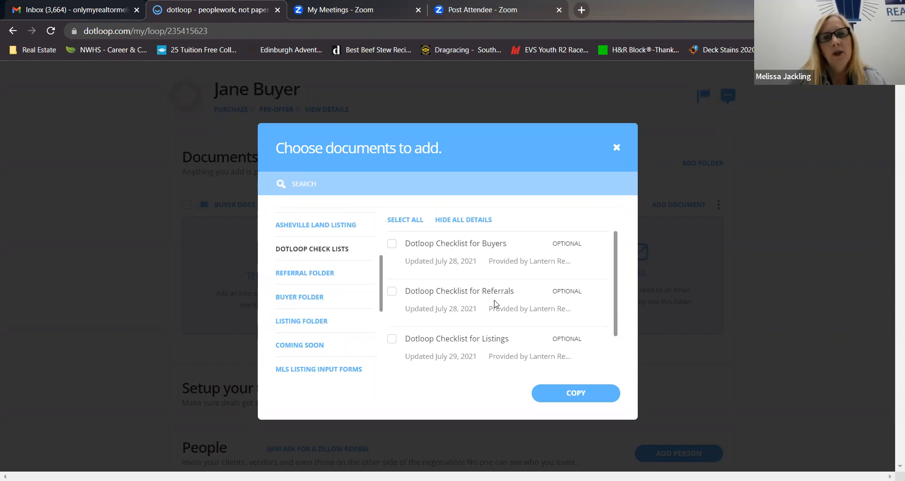
scroll(460, 307, down, 1)
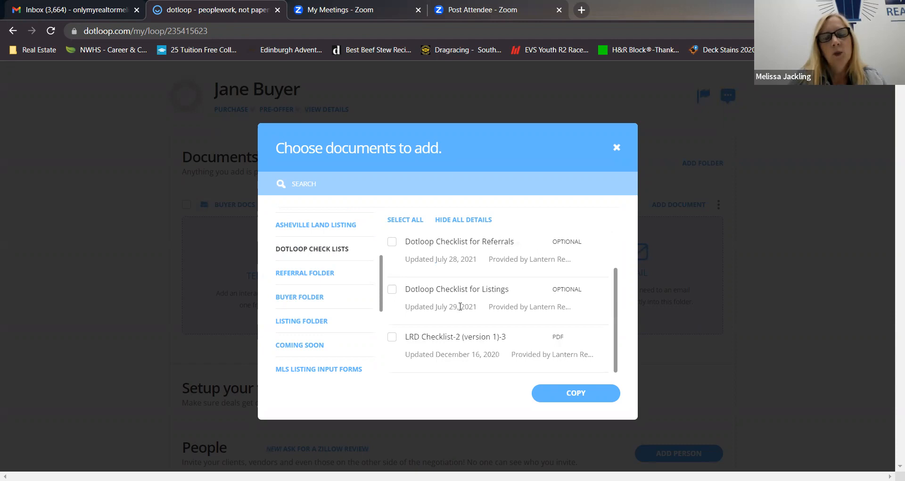
scroll(460, 307, up, 1)
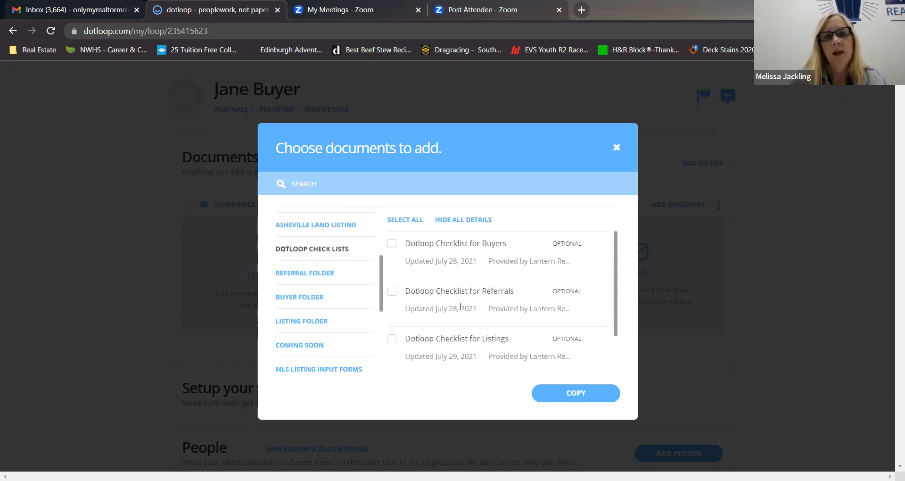
Examine the forms in the Referral Folder, including the checklist, the W9 and the referral agreements.
click(302, 275)
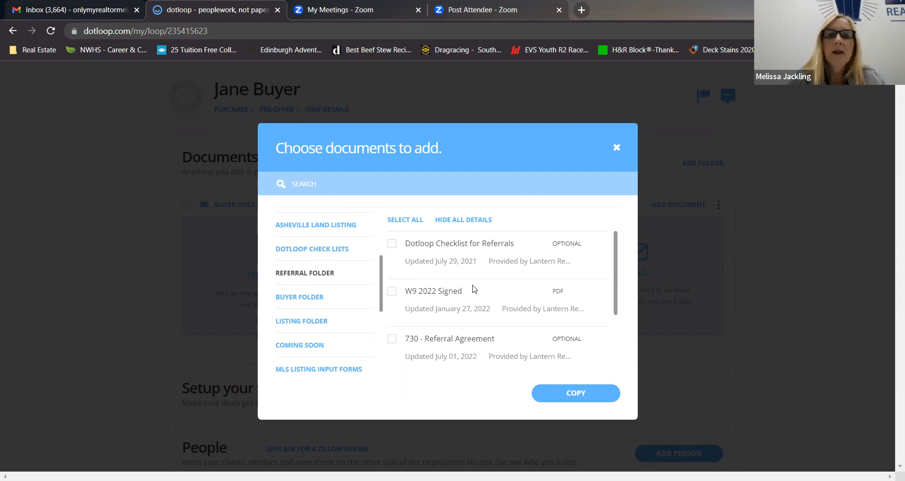
scroll(492, 297, down, 2)
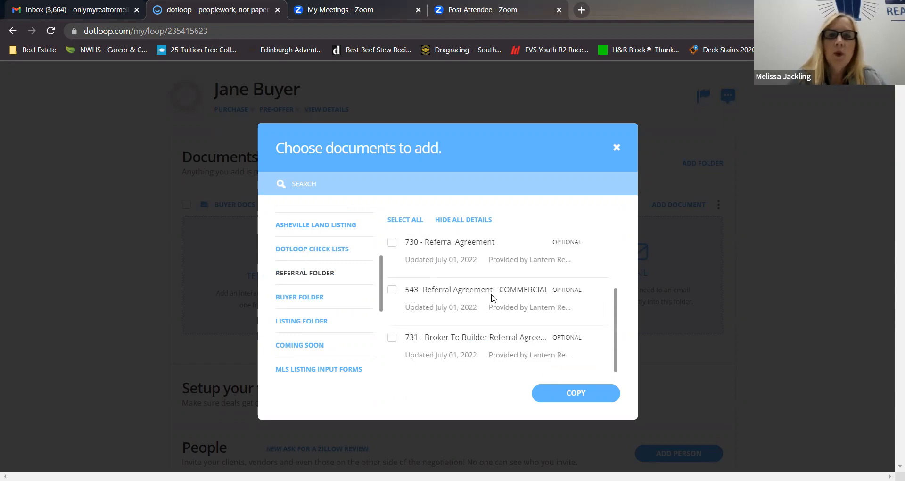
scroll(491, 297, up, 2)
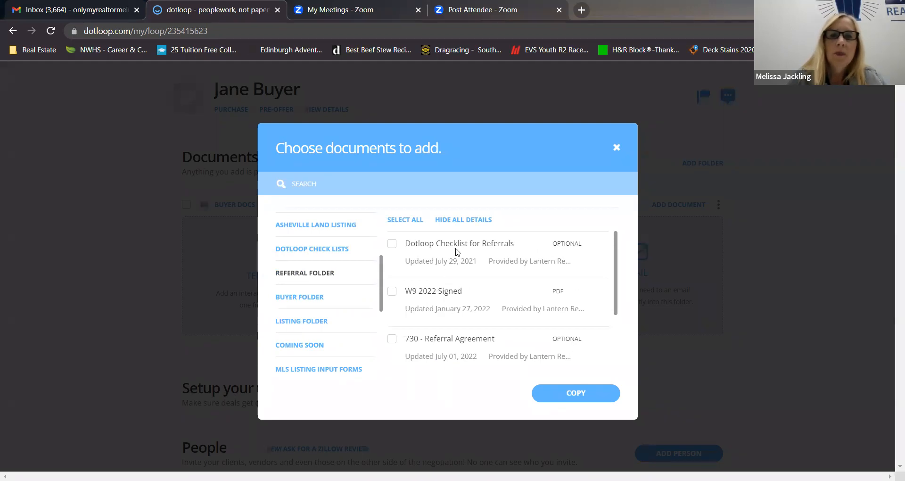
scroll(522, 275, down, 2)
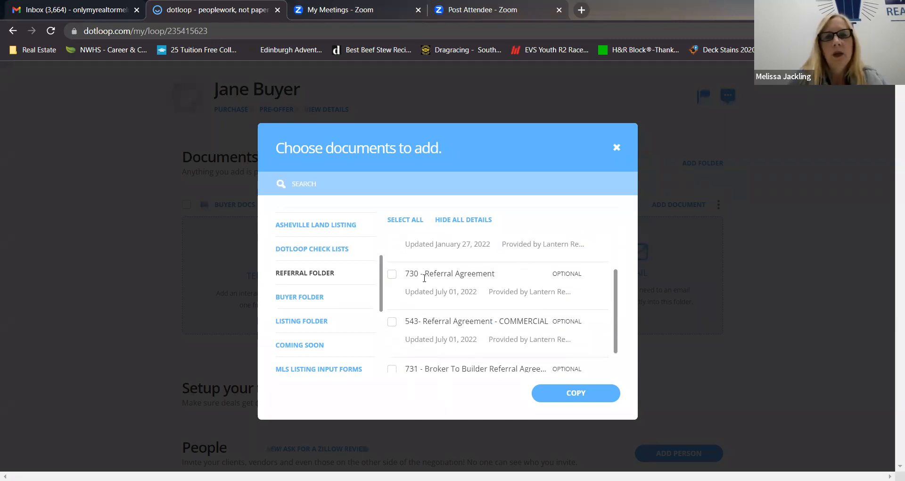
scroll(530, 293, down, 1)
scroll(530, 293, down, 1)
scroll(530, 293, up, 2)
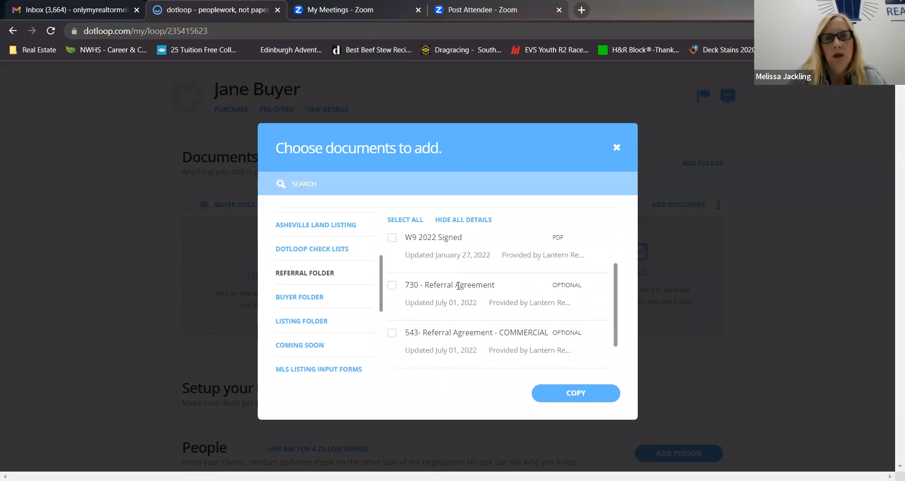
scroll(512, 292, down, 2)
scroll(512, 292, down, 1)
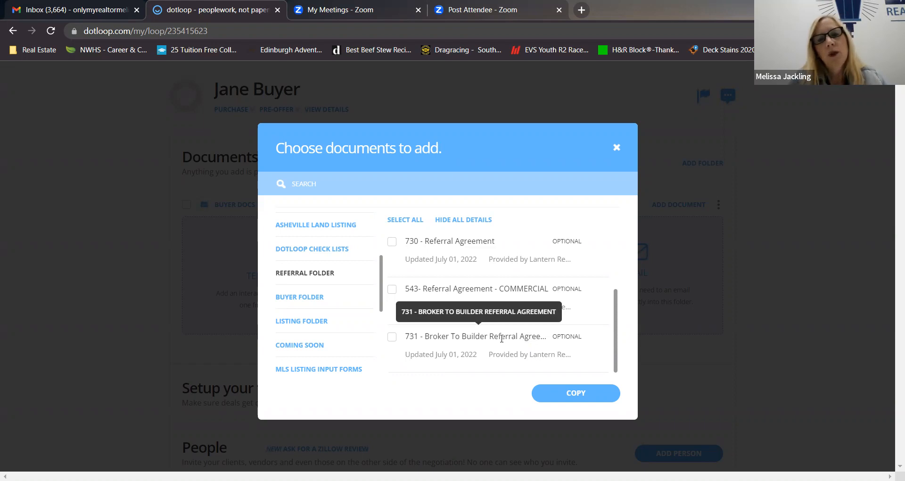
scroll(502, 339, up, 2)
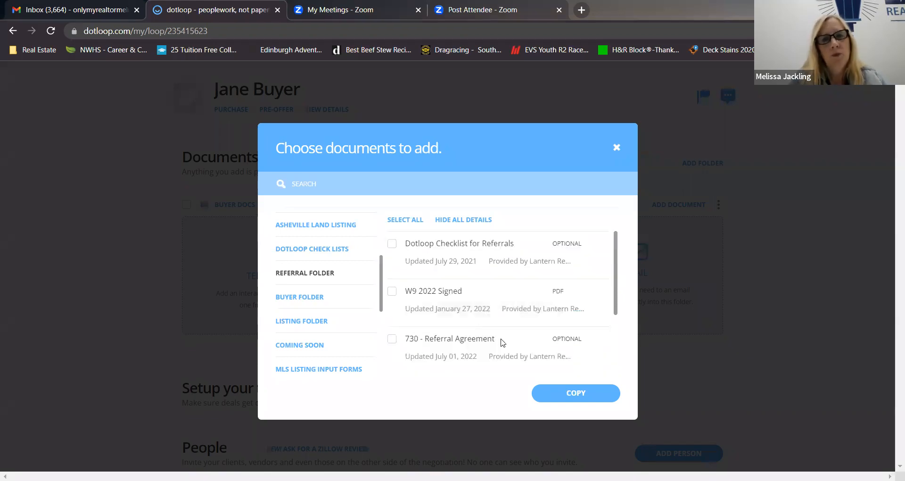
scroll(502, 342, down, 2)
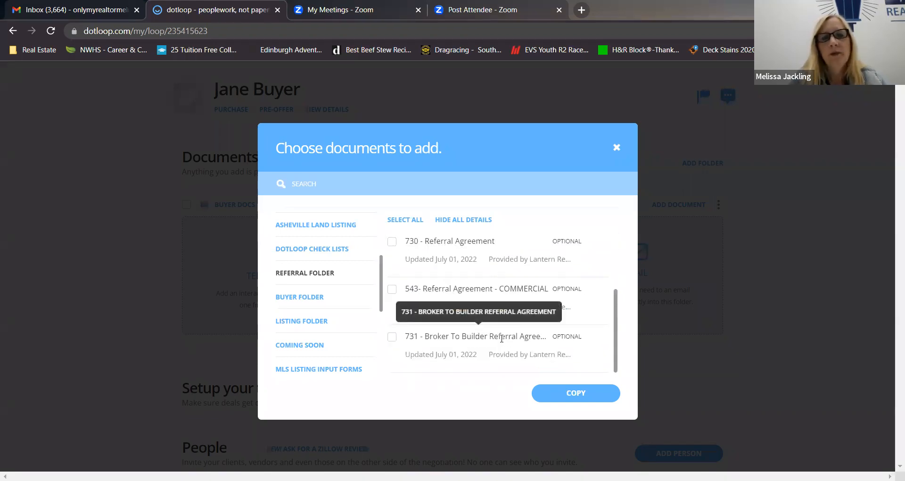
Select the Dotloop Checklist for Buyers and the 261 - Working with Real Estate Agents disclosure from the Buyer Folder templates.
click(296, 299)
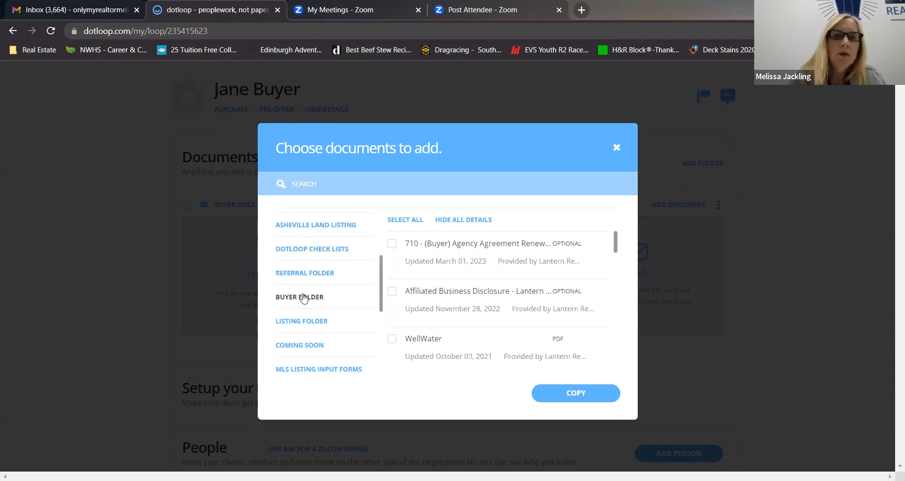
scroll(456, 288, down, 4)
scroll(456, 285, down, 3)
scroll(456, 288, up, 4)
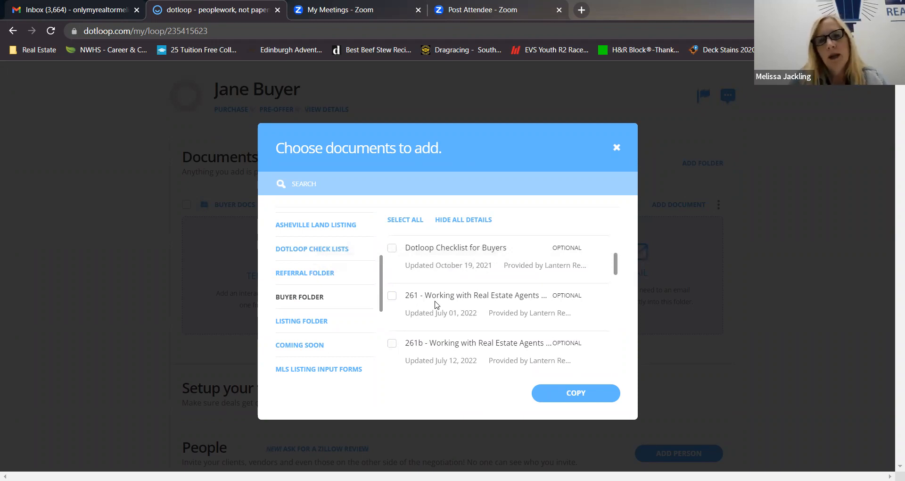
click(392, 296)
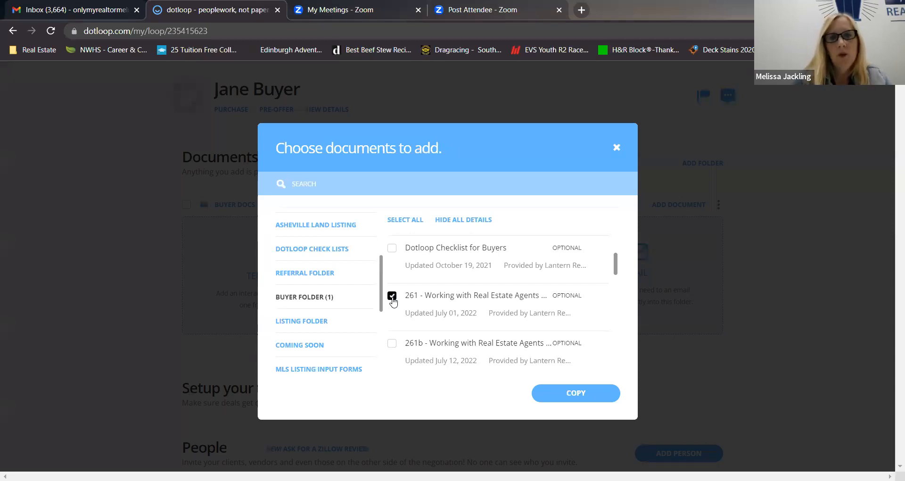
click(392, 249)
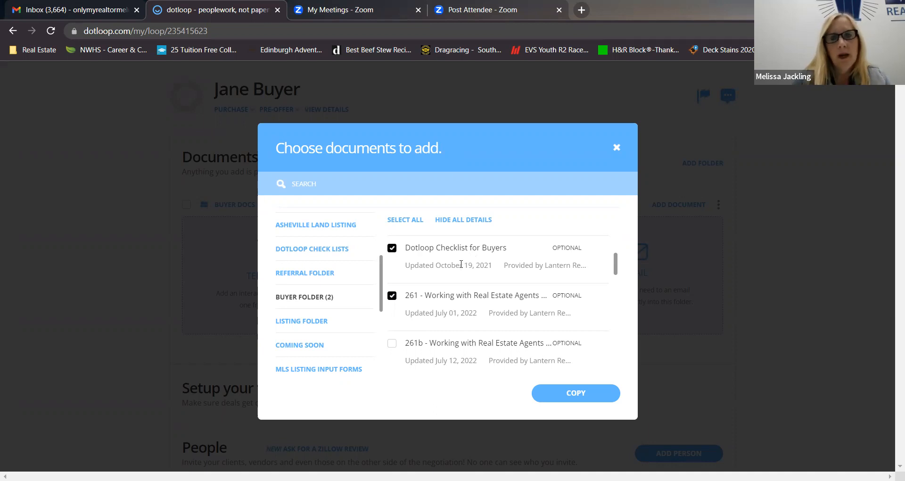
Add the 201 - Exclusive Buyer Agency Agreement and the 780 - Overview of Standard Contract Form to the selection.
scroll(487, 311, down, 3)
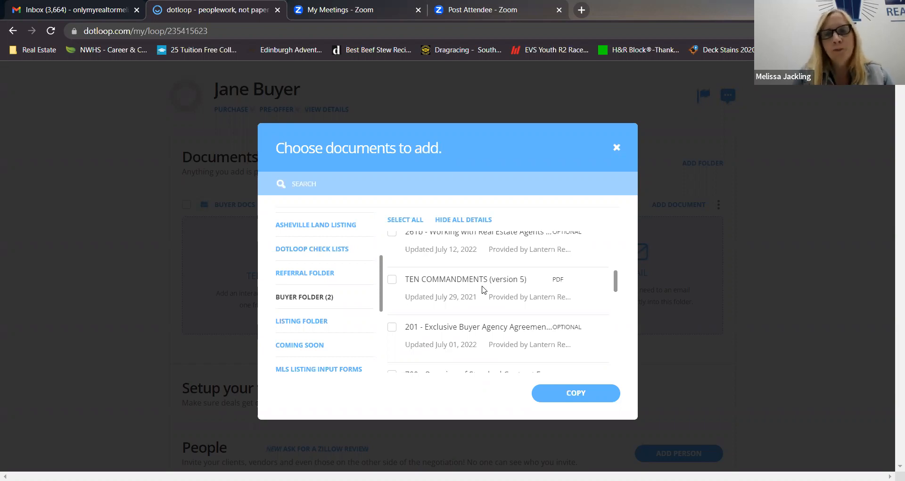
click(392, 328)
scroll(459, 324, down, 3)
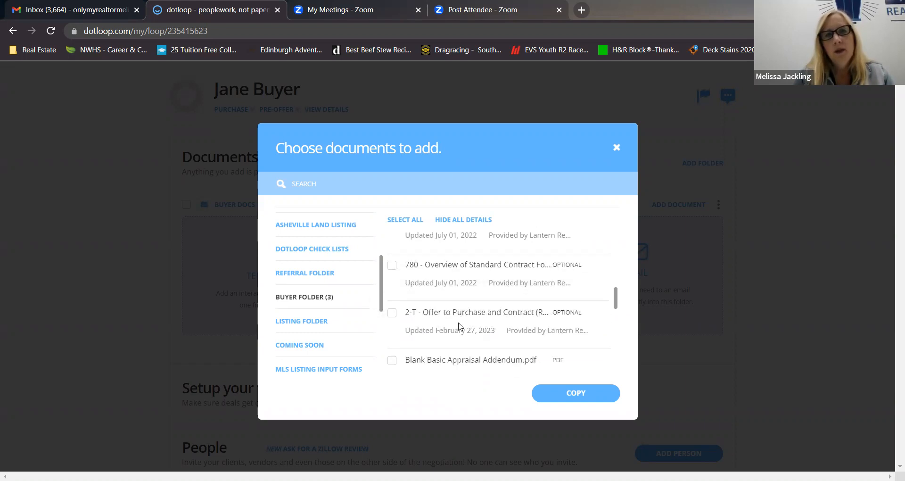
scroll(456, 311, up, 1)
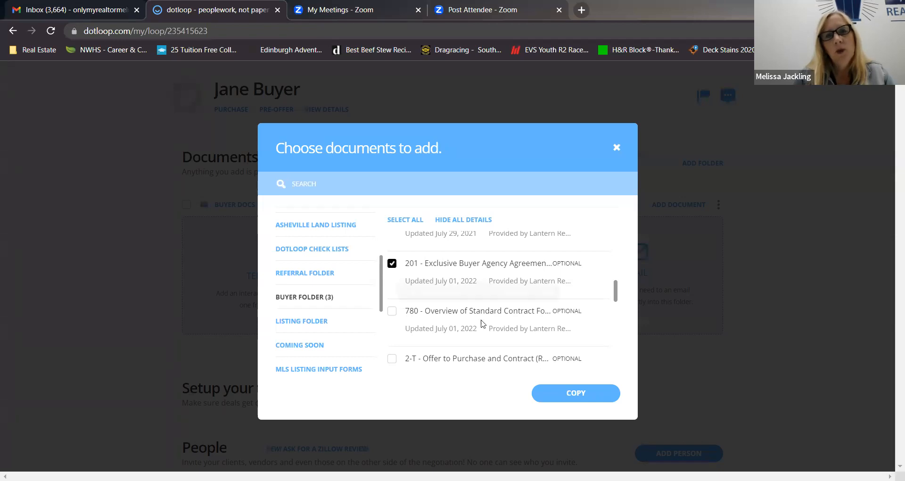
scroll(482, 320, down, 1)
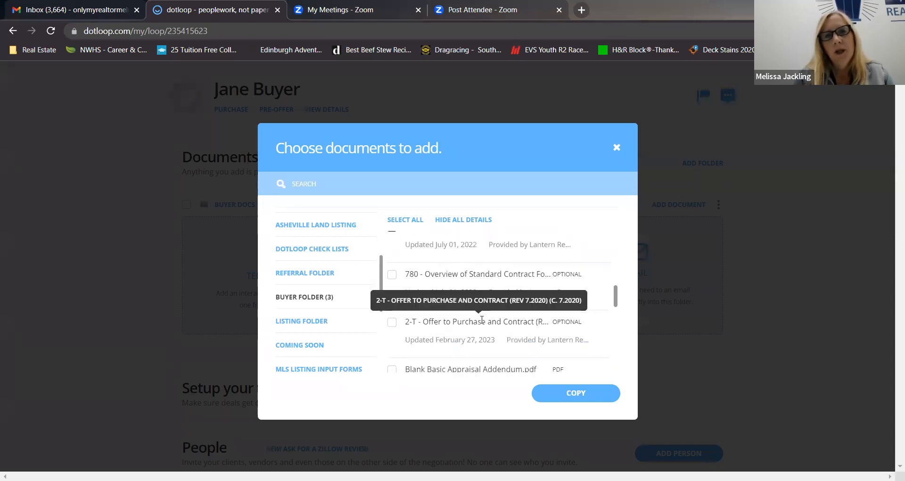
scroll(481, 320, up, 1)
scroll(481, 320, down, 1)
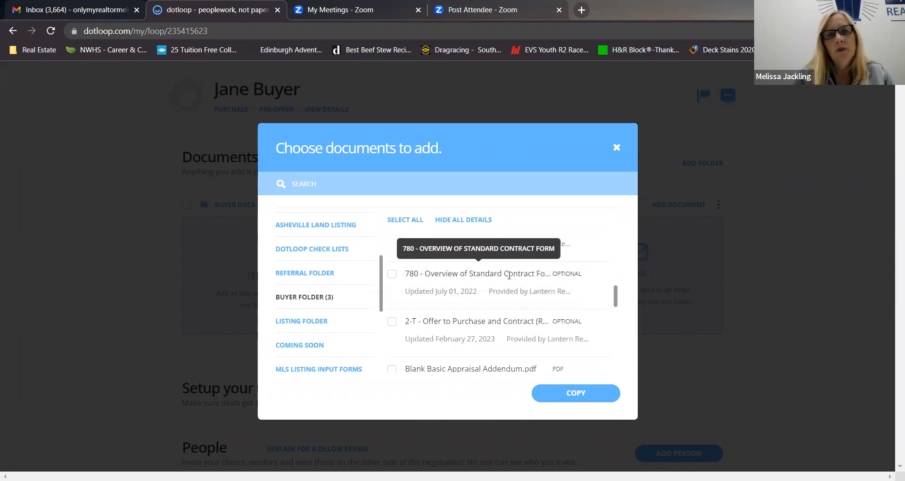
click(392, 273)
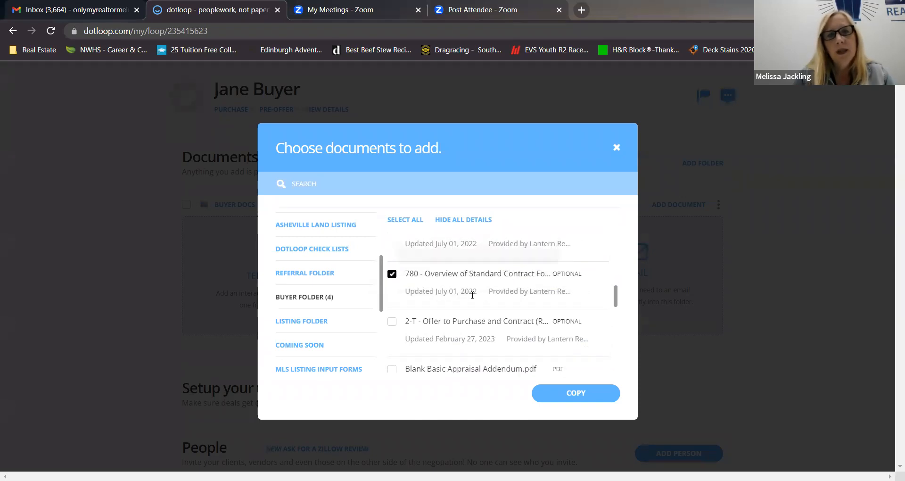
Look through the Buyer Folder forms and select Sample - Professional Services Disclosure and Sample - Offer to Purchase and Contract.
scroll(481, 298, down, 1)
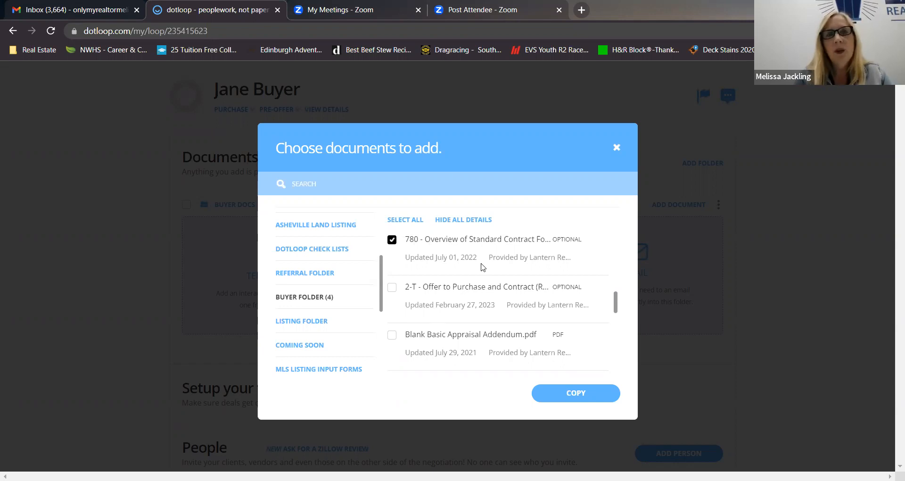
scroll(445, 301, down, 1)
scroll(445, 302, down, 2)
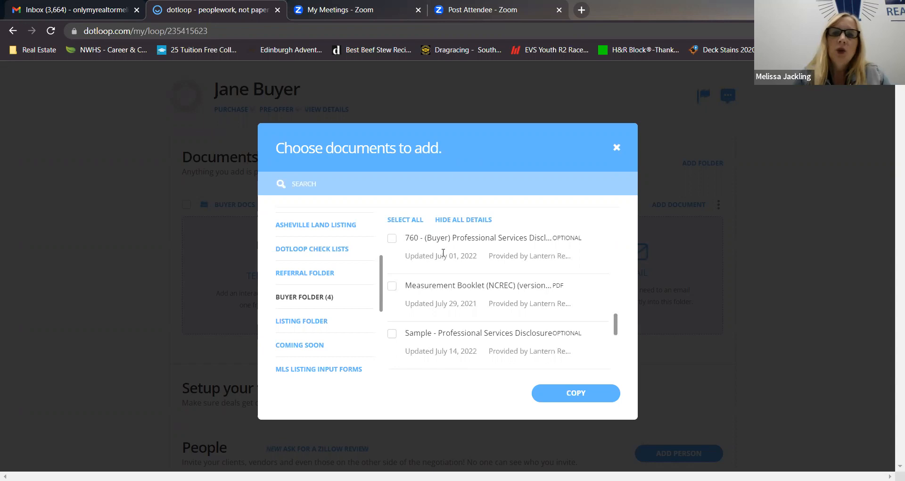
scroll(446, 252, up, 1)
scroll(443, 254, up, 1)
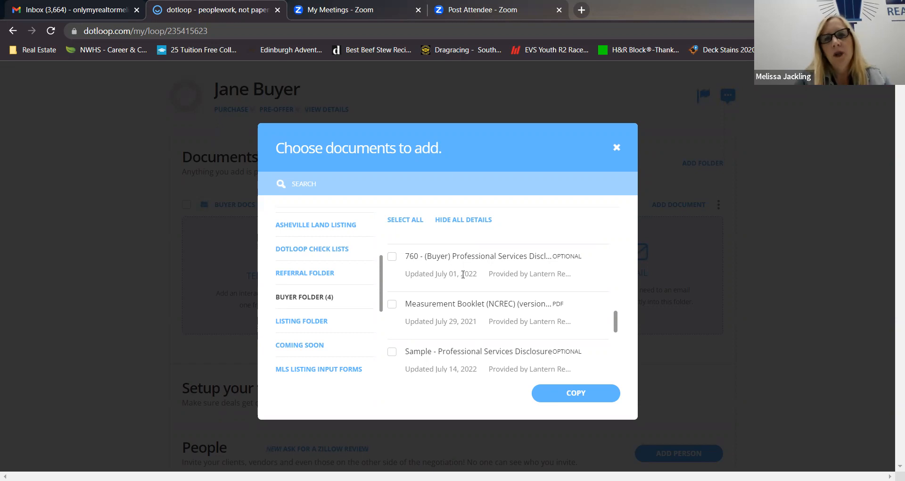
scroll(463, 274, up, 1)
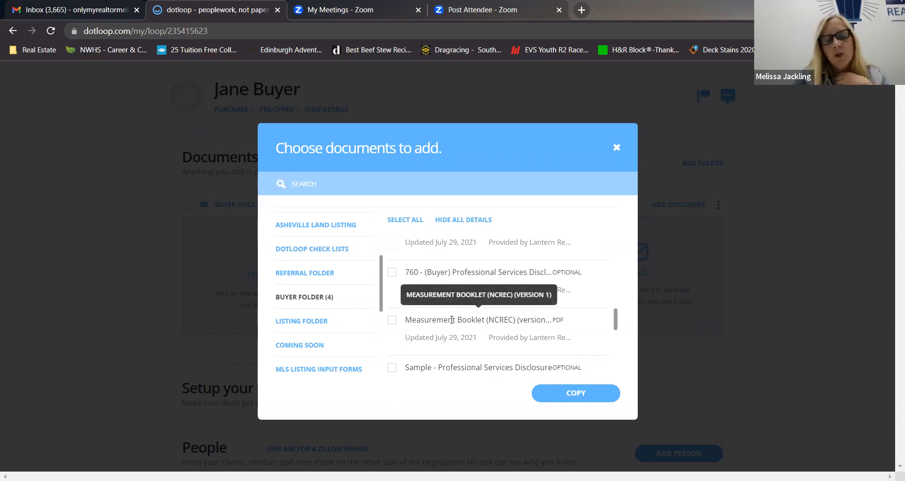
scroll(452, 319, down, 3)
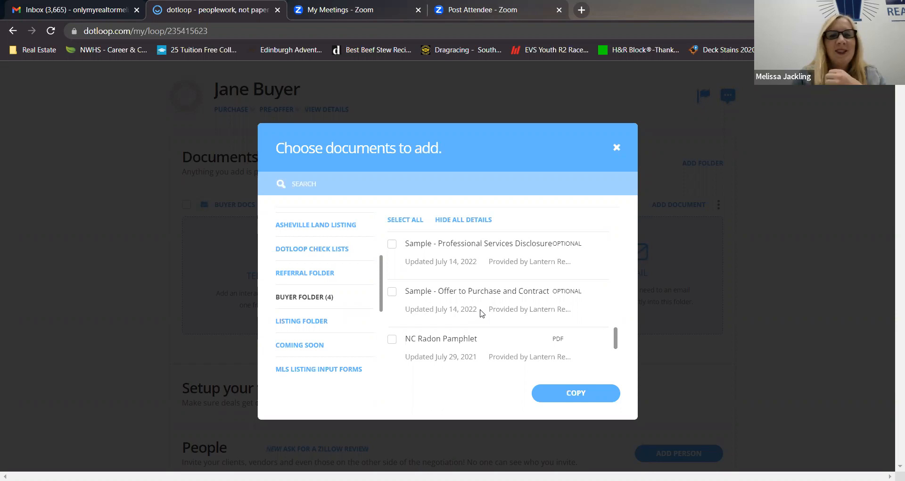
scroll(471, 316, up, 1)
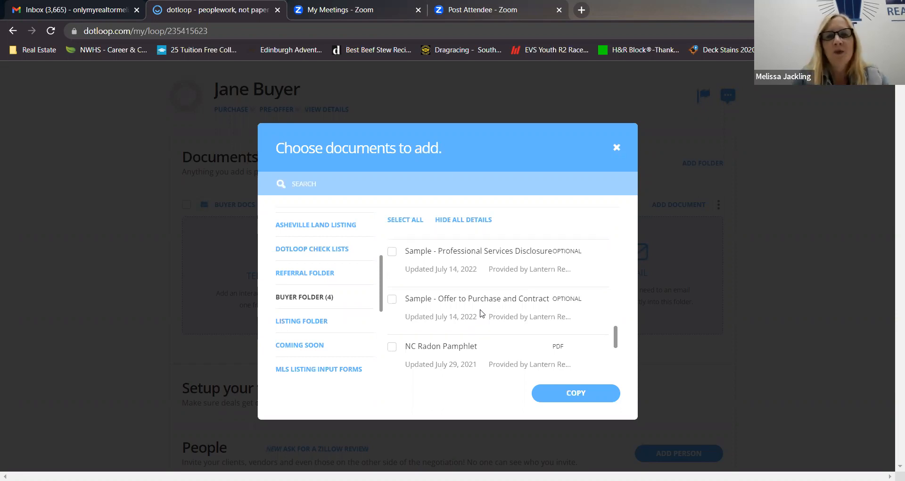
click(392, 253)
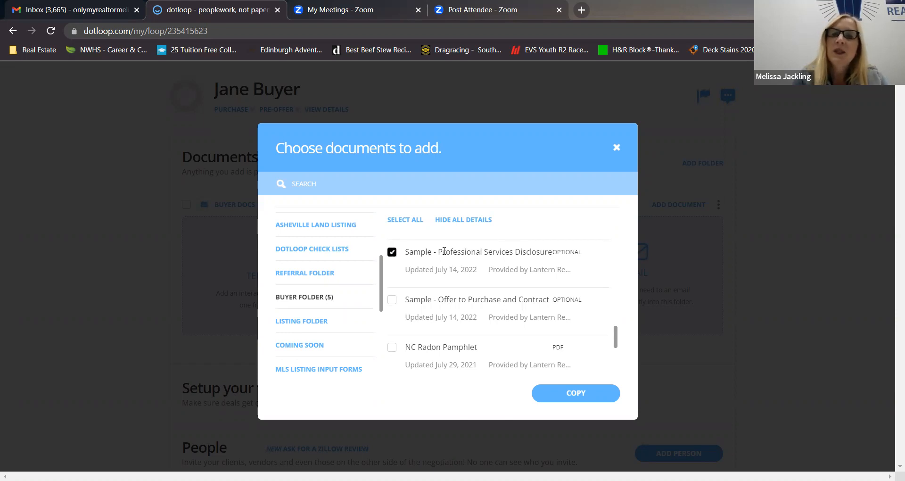
click(392, 301)
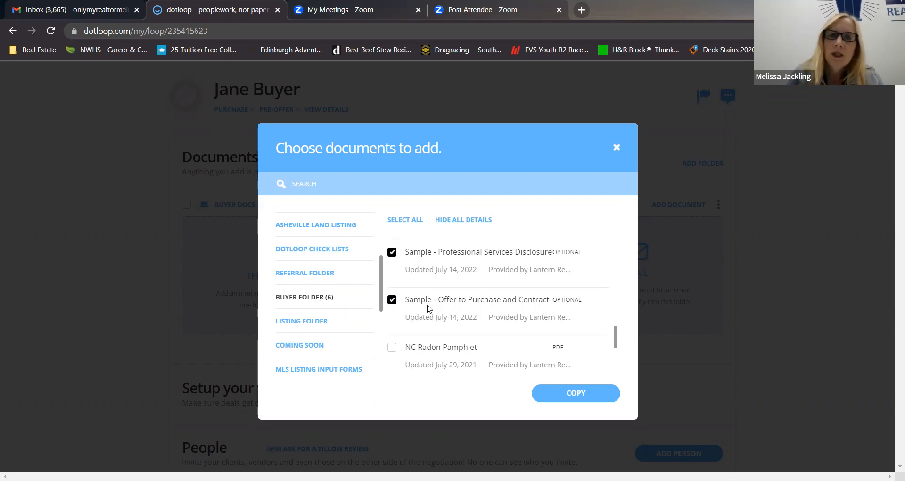
Add the Question and Answers on Home Inspections document, listed below the radon documents, to the selection.
scroll(429, 309, down, 2)
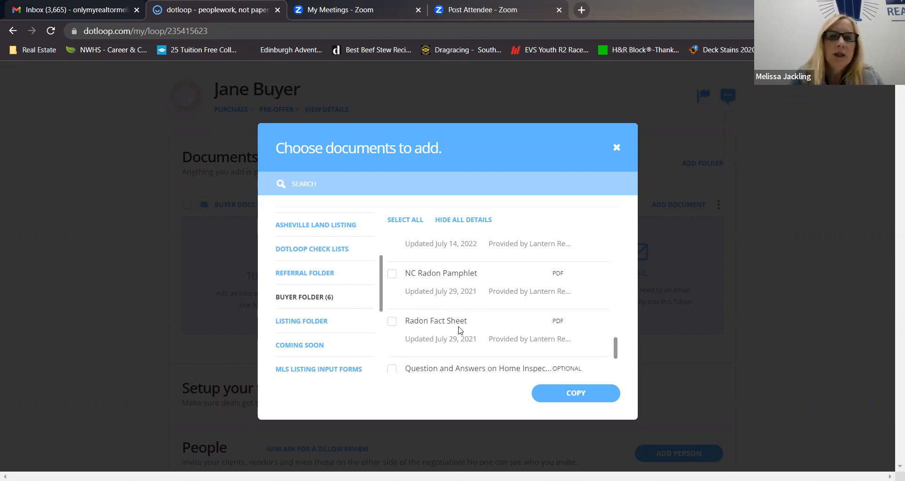
scroll(460, 329, down, 1)
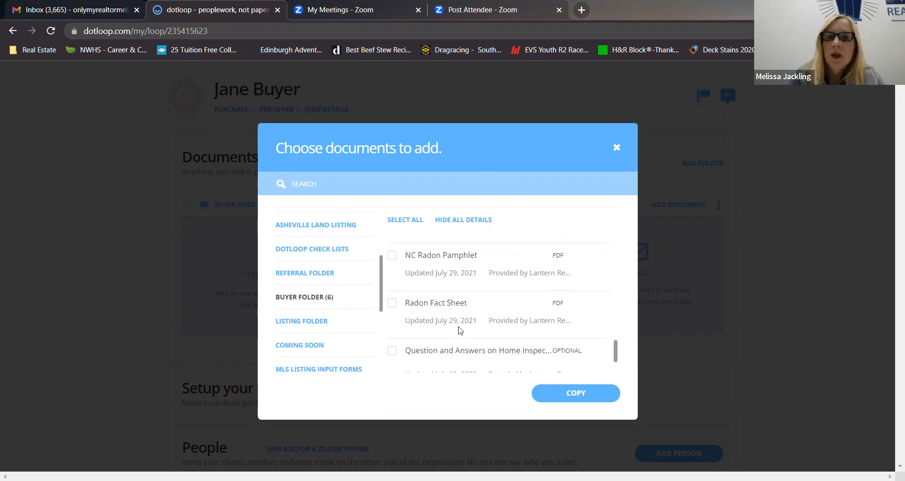
scroll(460, 329, down, 2)
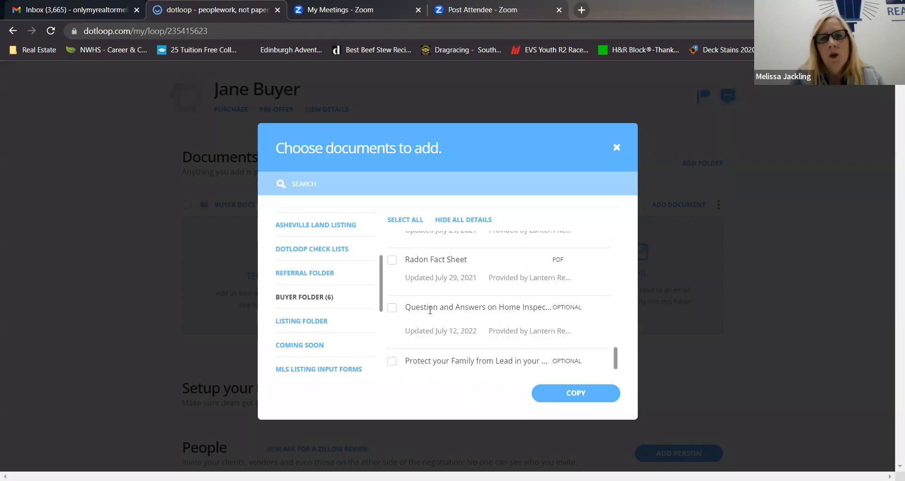
click(392, 312)
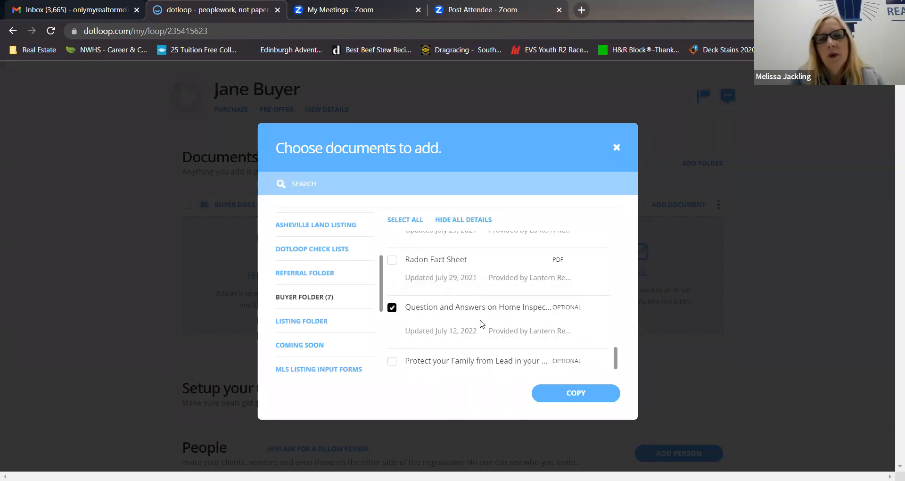
Copy the selected templates into the Buyer Docs folder, dismiss the import summary, and review the folder's document list.
scroll(481, 324, down, 1)
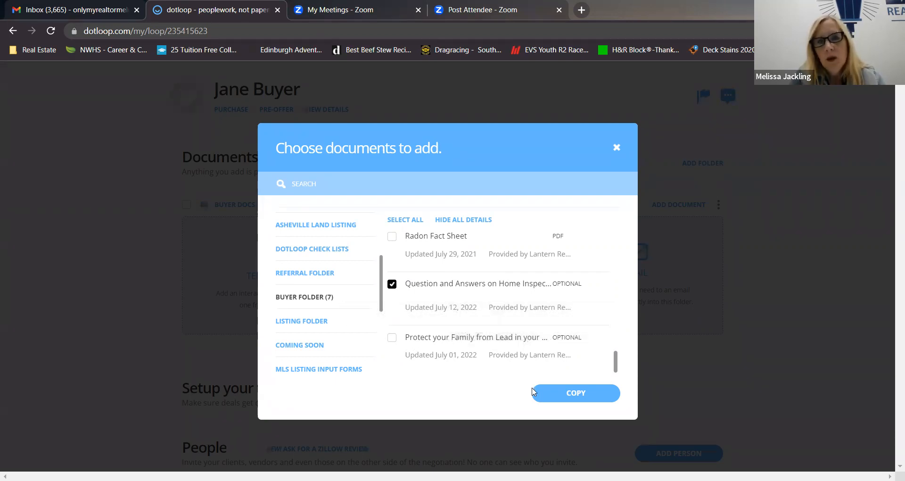
click(561, 397)
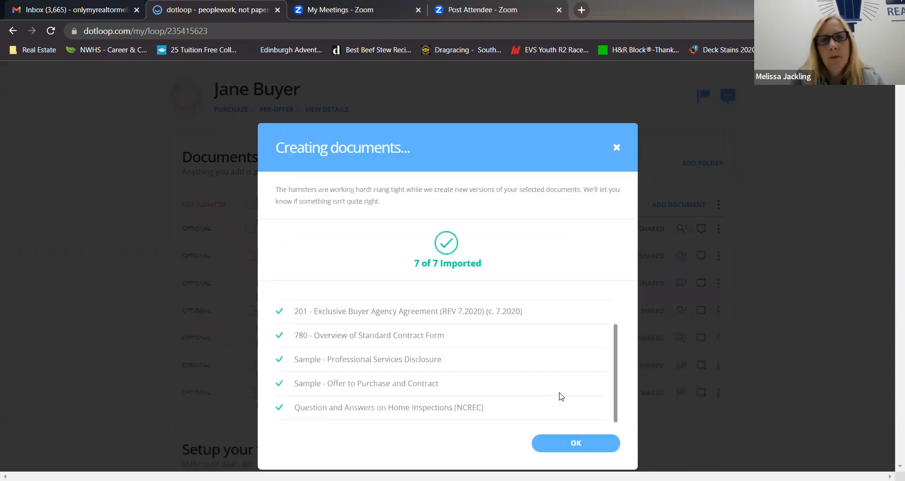
click(561, 443)
scroll(137, 283, down, 1)
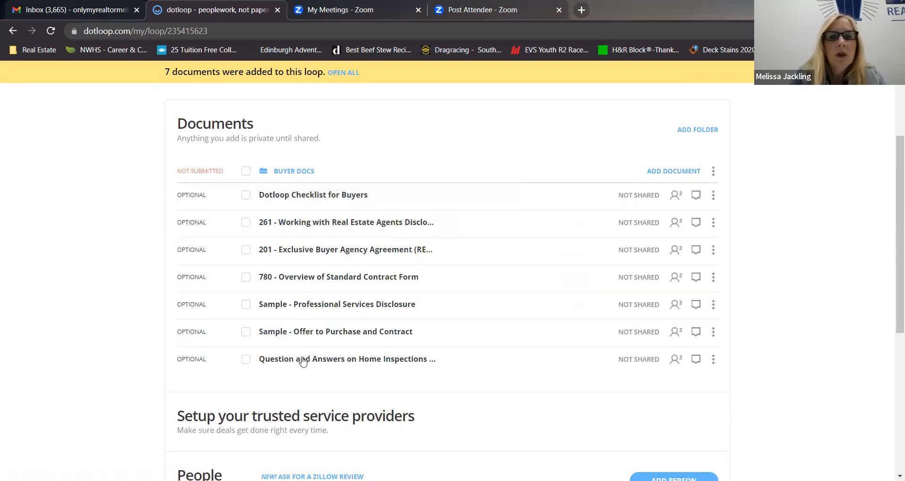
scroll(471, 198, up, 2)
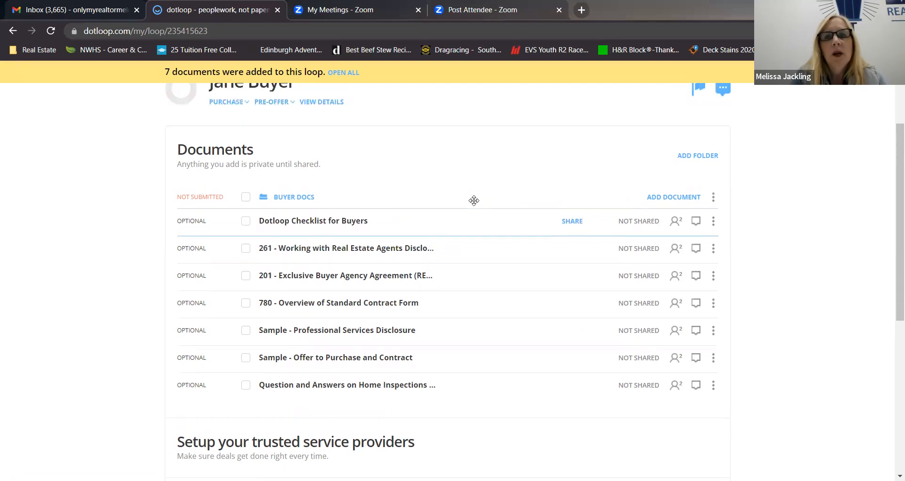
scroll(514, 203, up, 1)
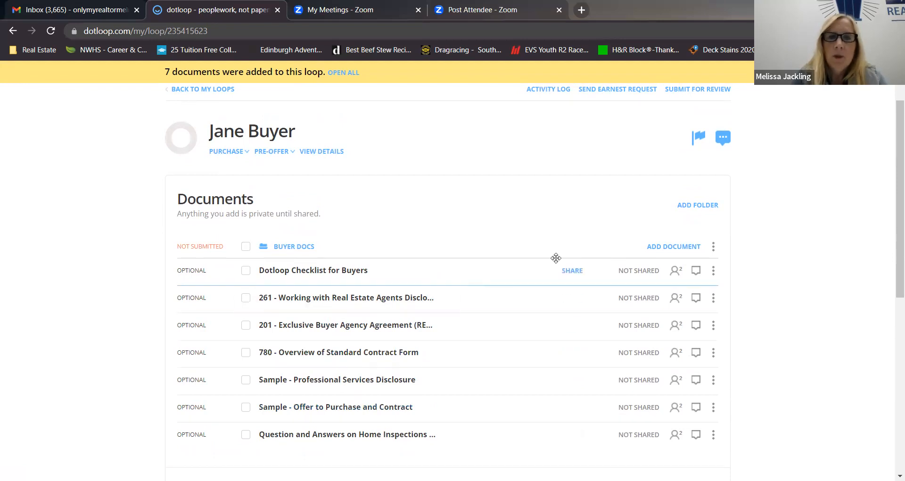
Reopen the template chooser for the Buyer Docs folder, look through the template folders, and view the Coming Soon templates.
click(679, 250)
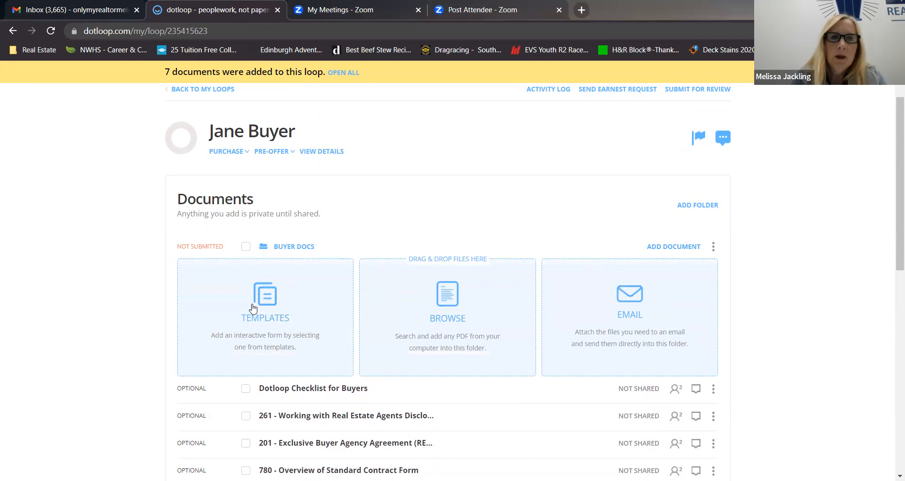
click(255, 308)
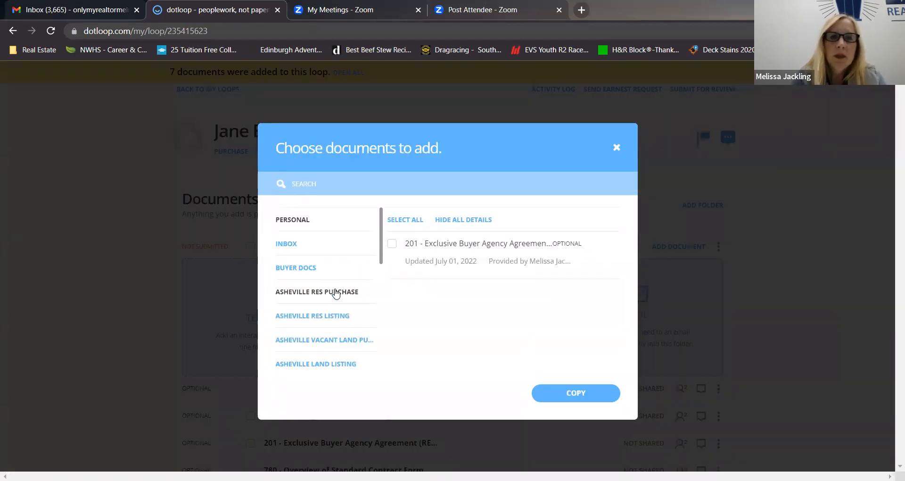
scroll(325, 289, down, 5)
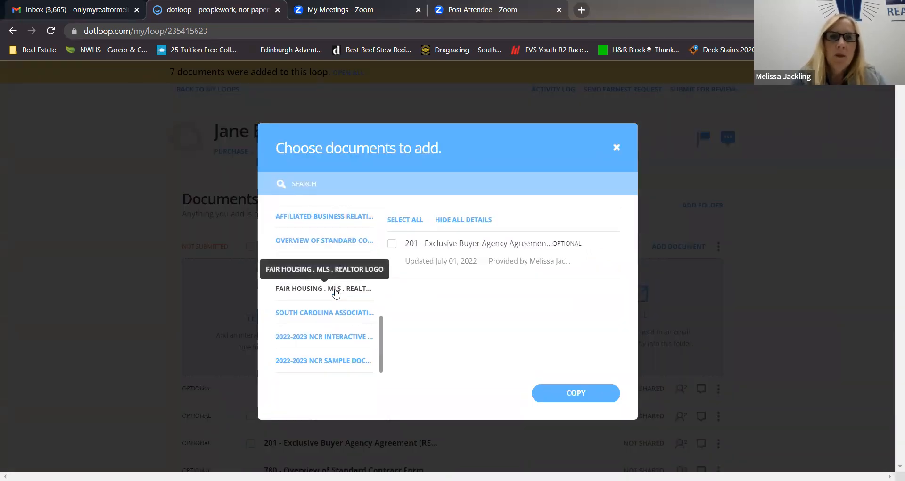
scroll(328, 278, up, 5)
scroll(325, 263, down, 2)
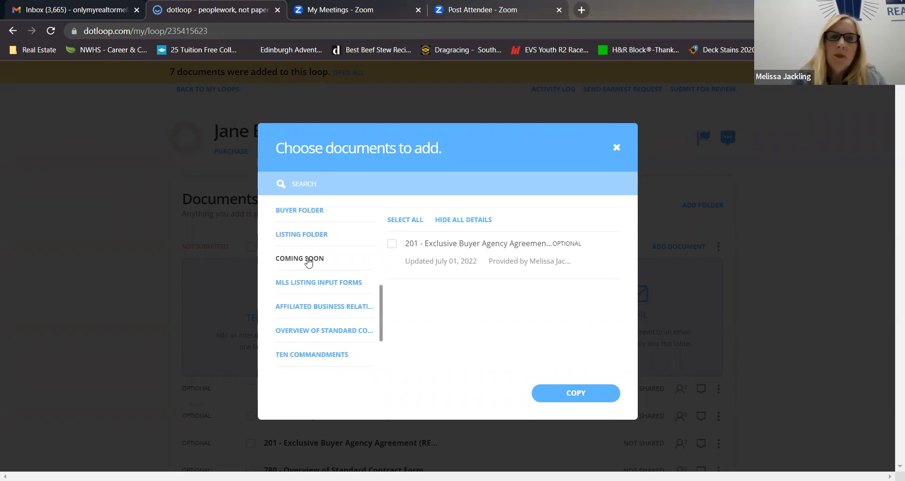
click(309, 263)
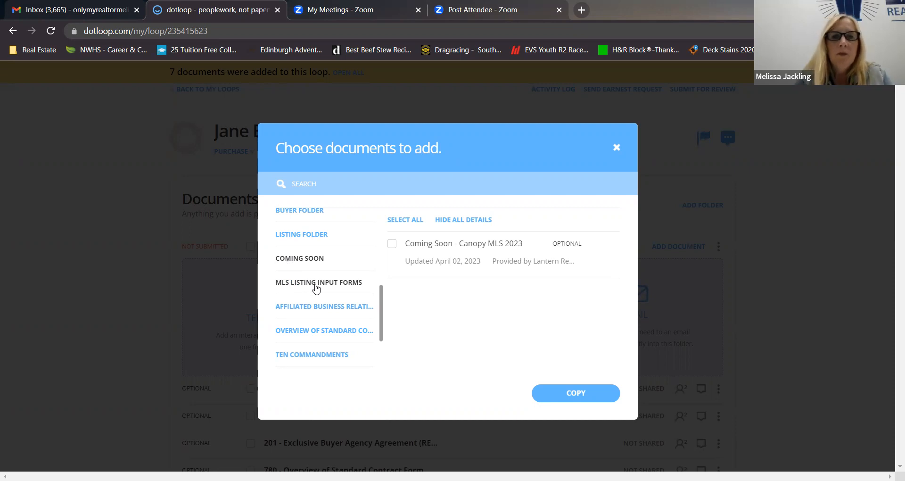
View the forms in the 2022-2023 NCR Interactive Documents template folder.
scroll(318, 301, down, 3)
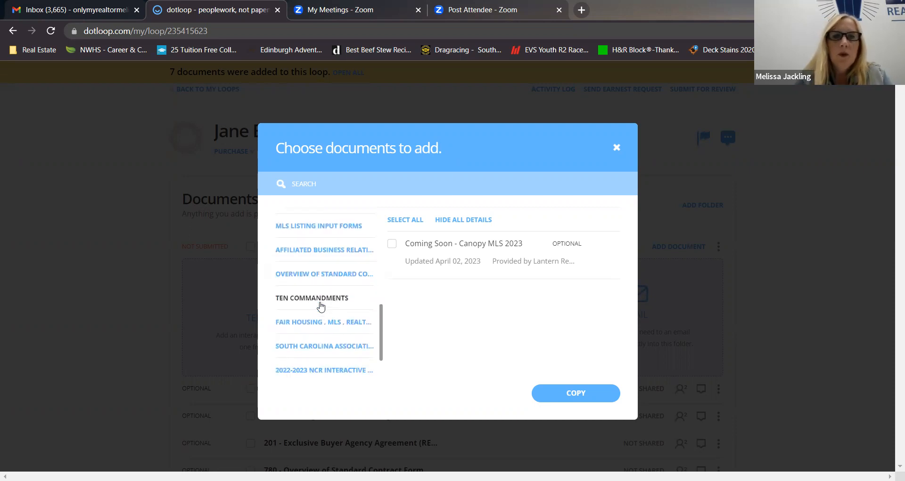
scroll(320, 306, down, 1)
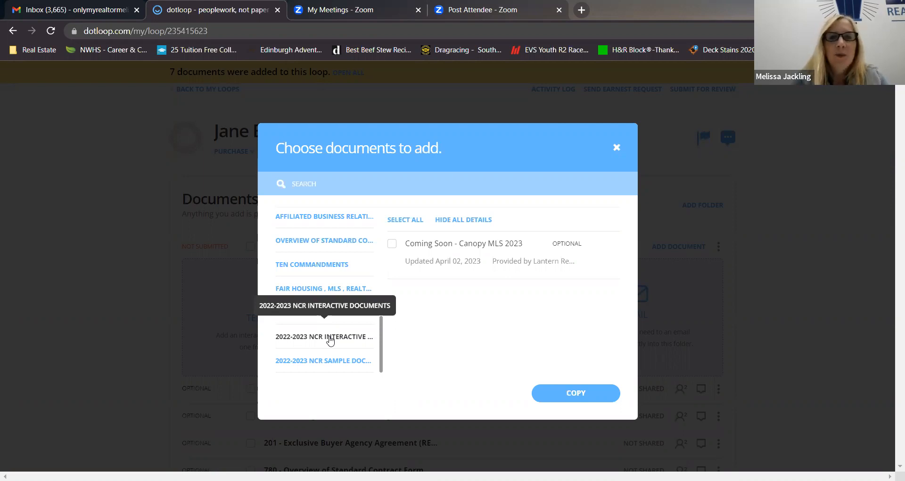
click(330, 337)
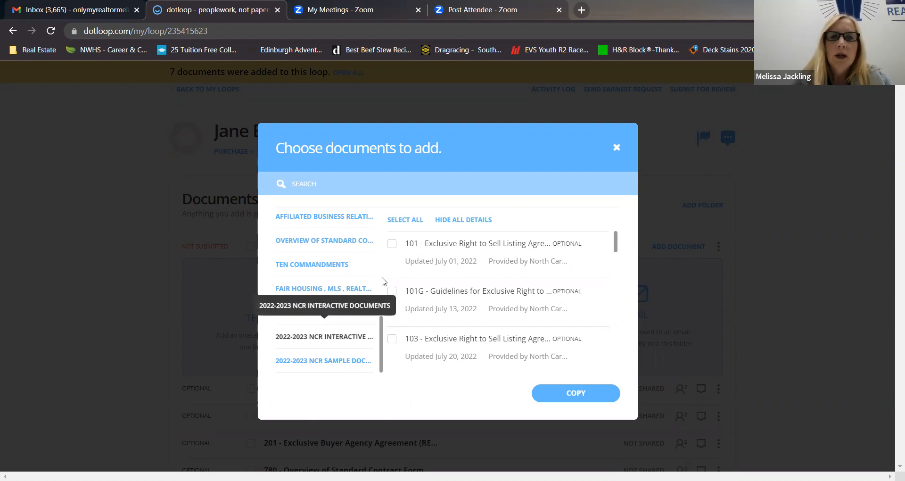
Look through the folder's forms from the 101 listing agreements to the 401 and 402 property management agreements.
scroll(476, 302, down, 3)
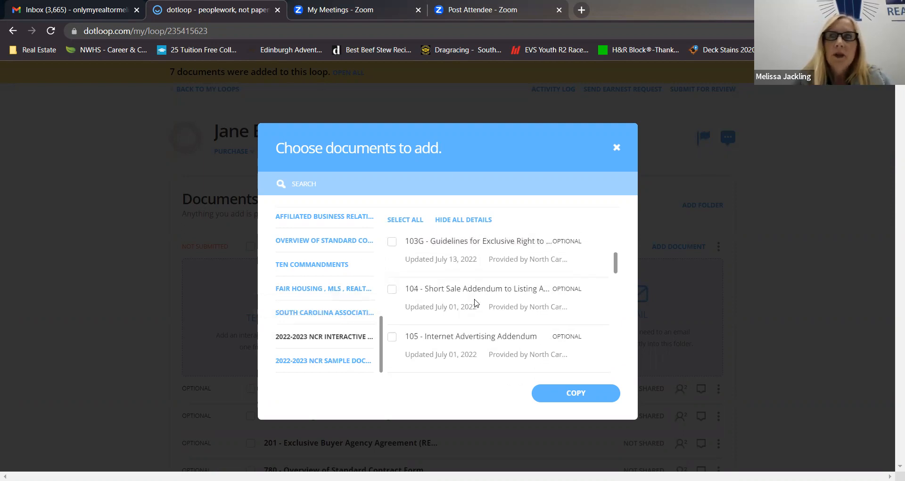
scroll(476, 302, down, 8)
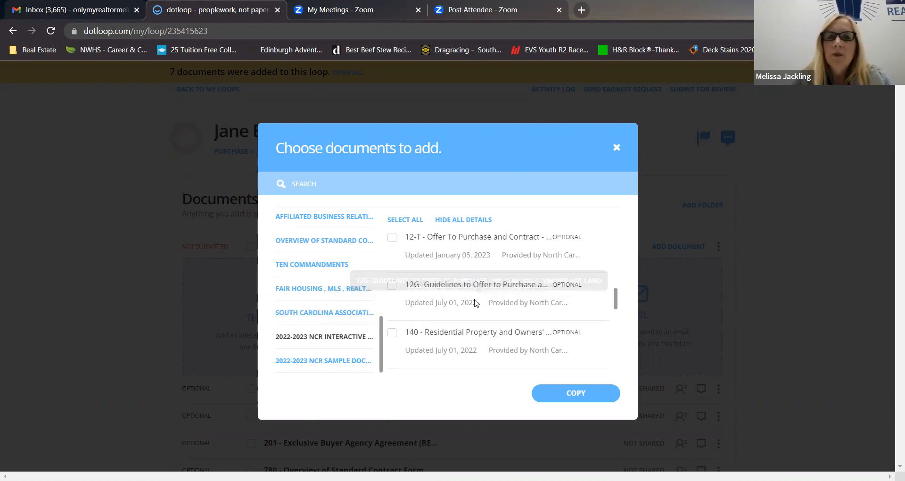
scroll(475, 302, down, 6)
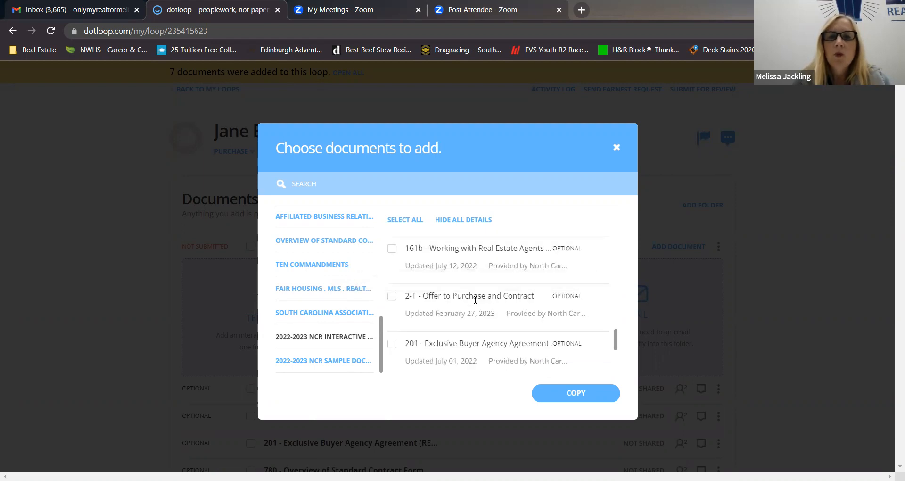
scroll(477, 302, down, 2)
scroll(476, 303, down, 6)
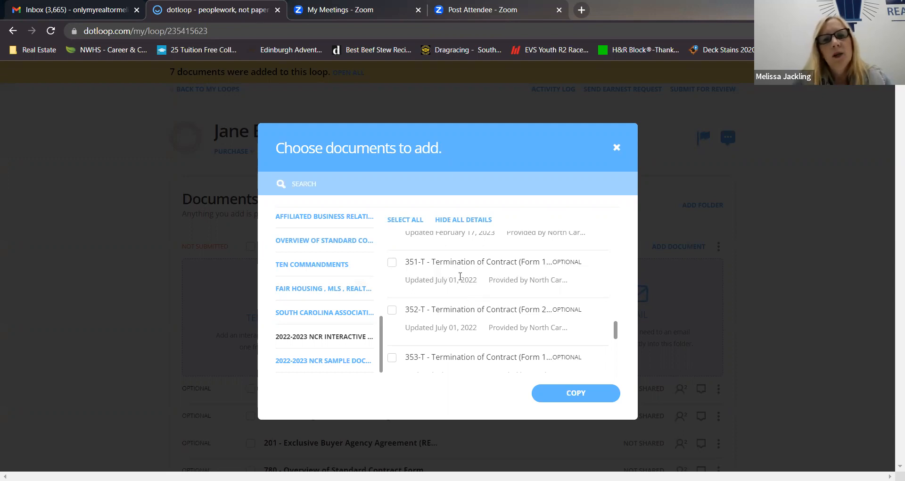
scroll(458, 302, down, 2)
scroll(458, 322, down, 3)
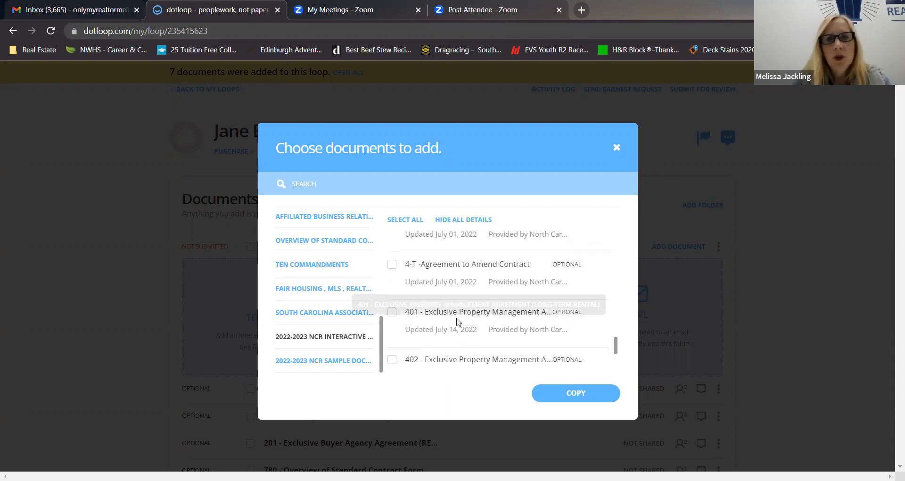
scroll(457, 322, down, 3)
Go back to the 203 and 220 buyer agency forms and review the 261 disclosures, 2A addenda, and contract forms through form 403.
scroll(456, 322, up, 10)
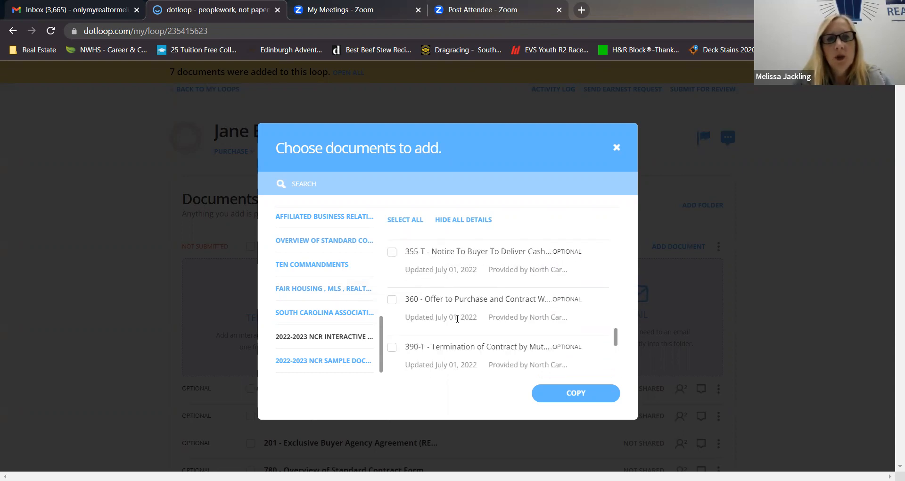
scroll(418, 285, up, 1)
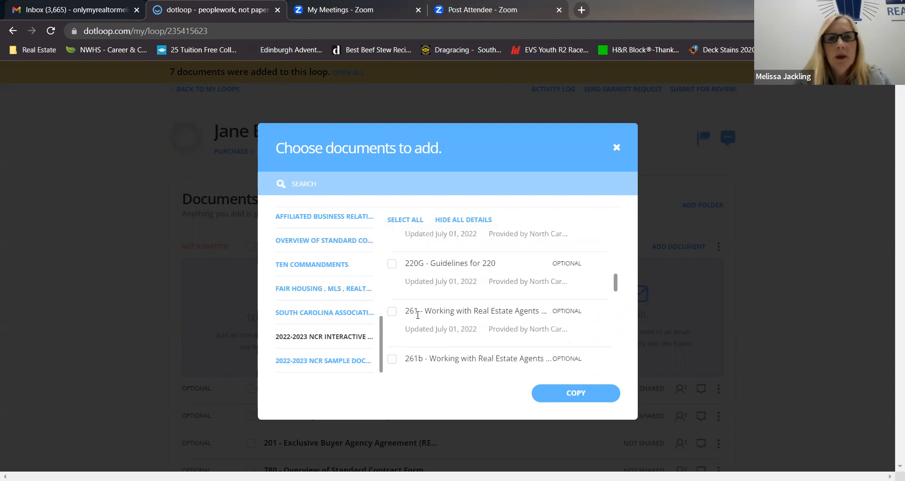
scroll(434, 293, up, 4)
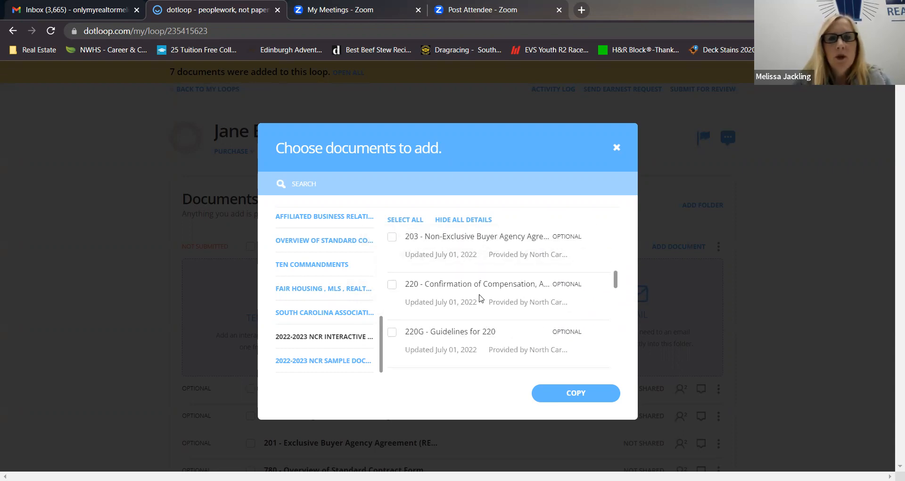
scroll(472, 291, down, 2)
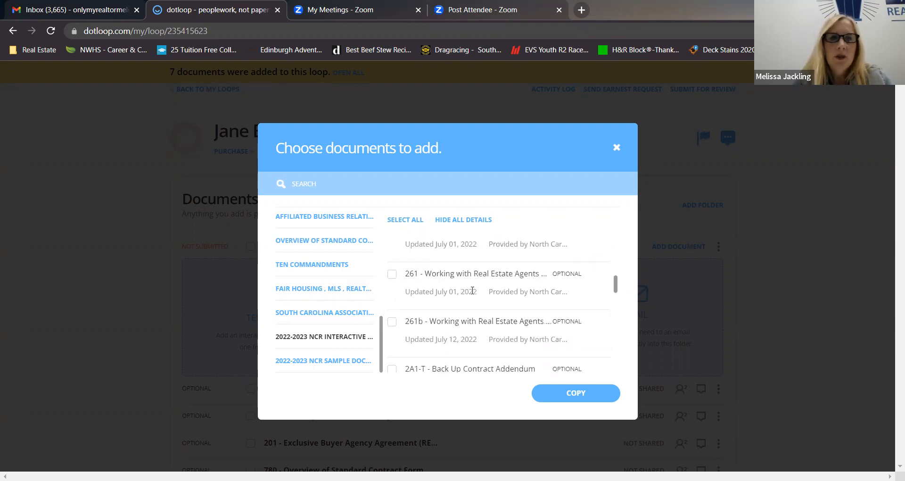
scroll(472, 290, down, 2)
scroll(472, 290, down, 1)
scroll(472, 293, down, 5)
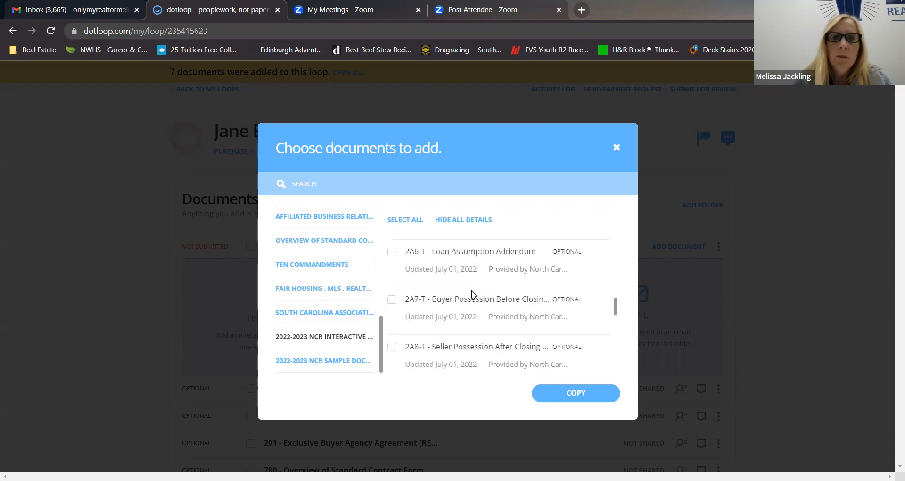
scroll(474, 293, down, 3)
scroll(472, 290, down, 3)
scroll(472, 291, down, 8)
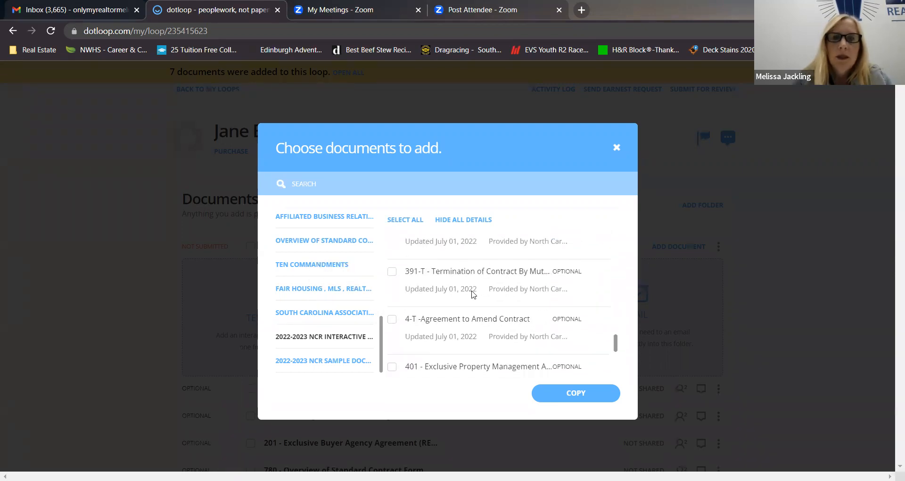
scroll(473, 294, down, 1)
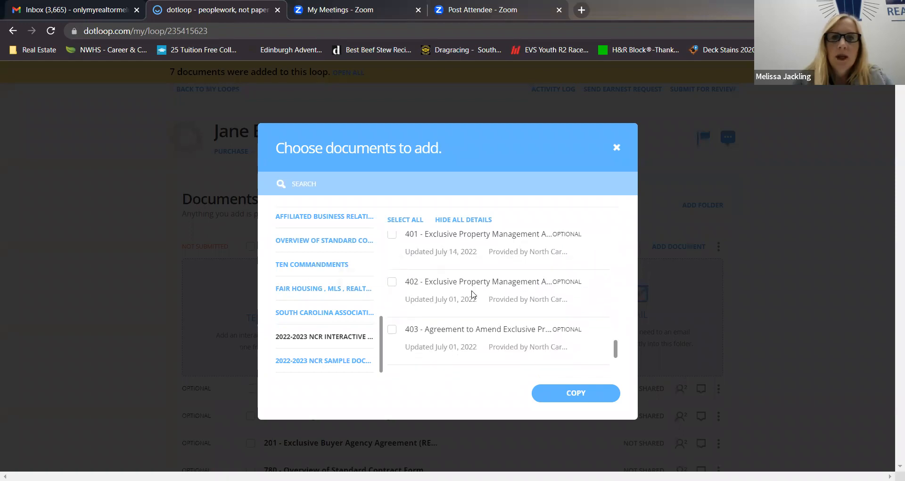
scroll(472, 293, up, 1)
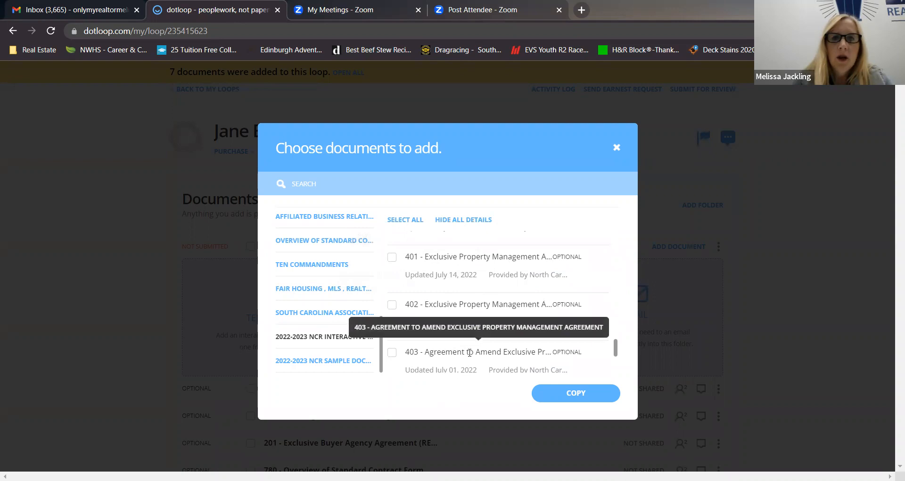
Examine the 500-series commercial forms, including the 520B buyers disclosure, and the remaining notices and consumer guides through form 890-T.
scroll(494, 325, down, 3)
scroll(493, 326, down, 3)
scroll(494, 325, down, 5)
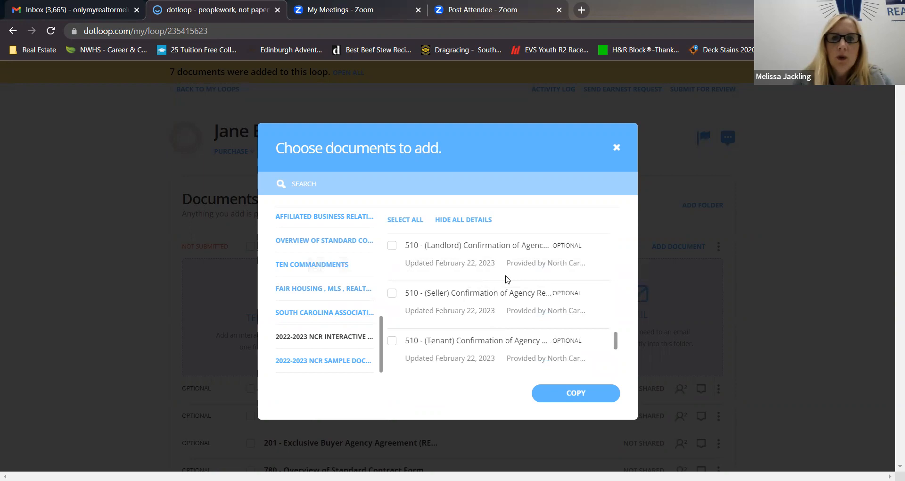
scroll(493, 264, down, 3)
scroll(493, 314, down, 2)
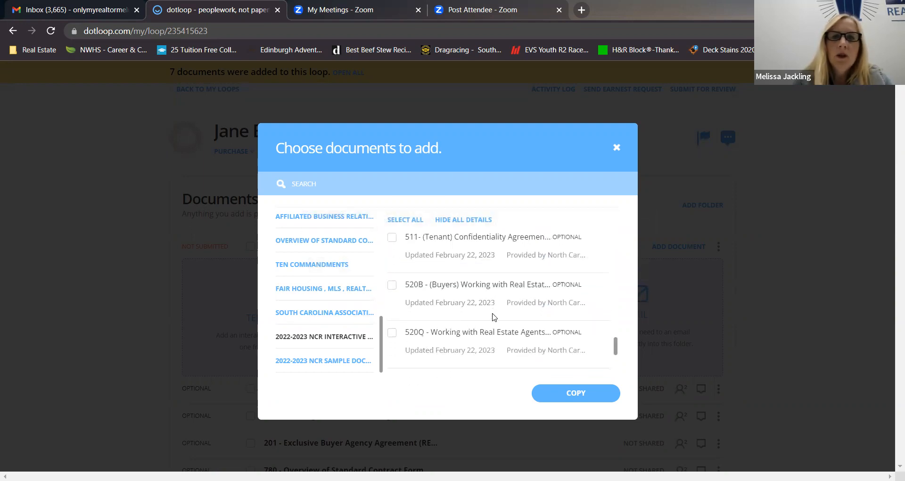
scroll(493, 316, down, 1)
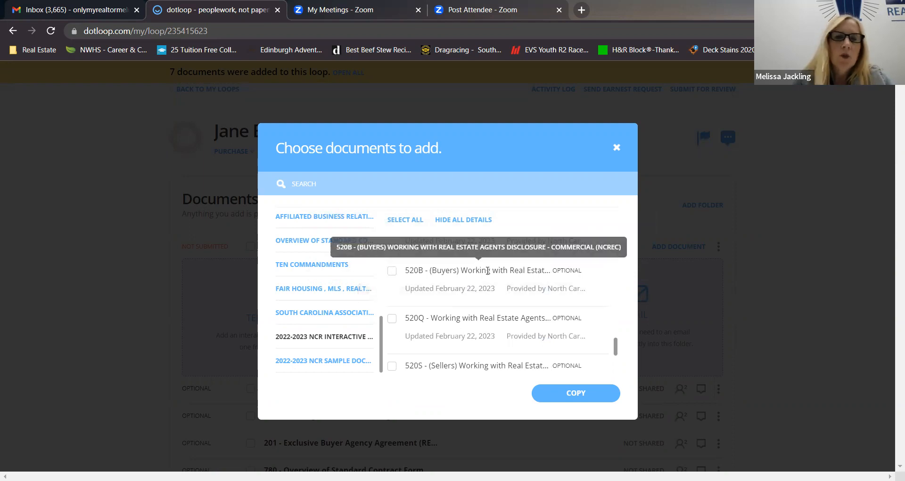
scroll(467, 320, down, 2)
scroll(465, 329, down, 5)
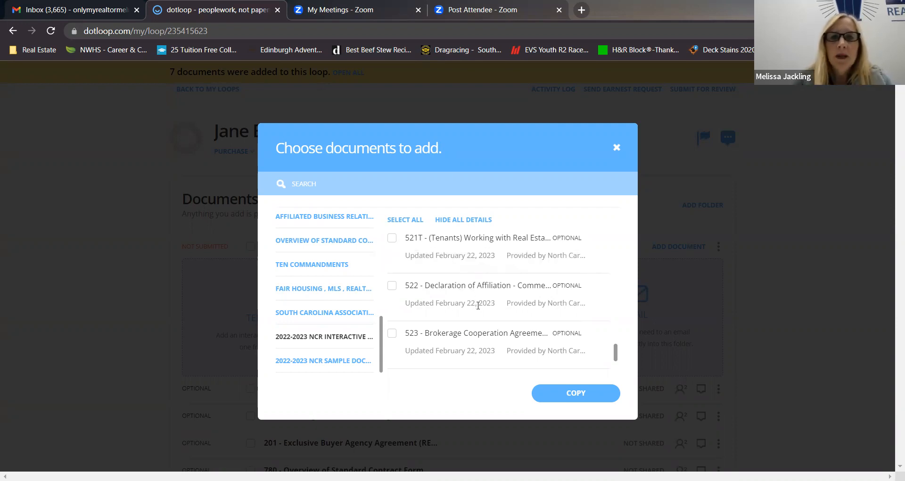
scroll(474, 302, down, 5)
scroll(478, 308, down, 12)
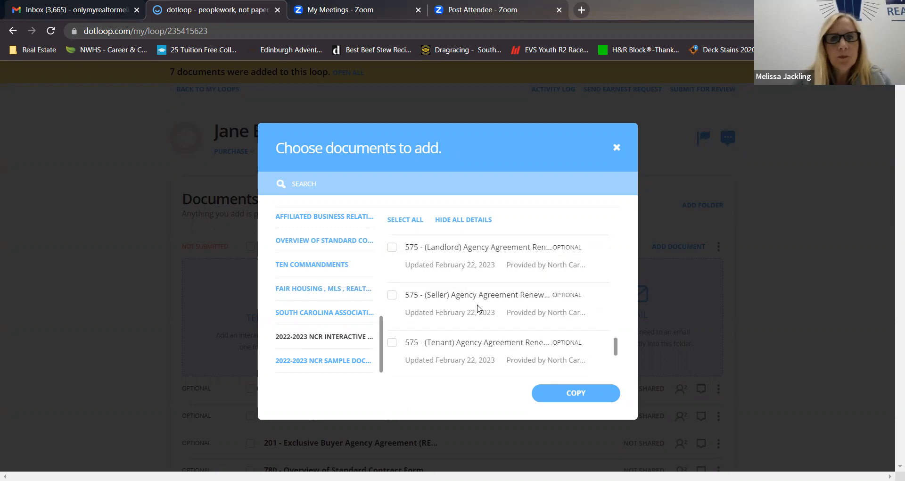
scroll(477, 307, down, 12)
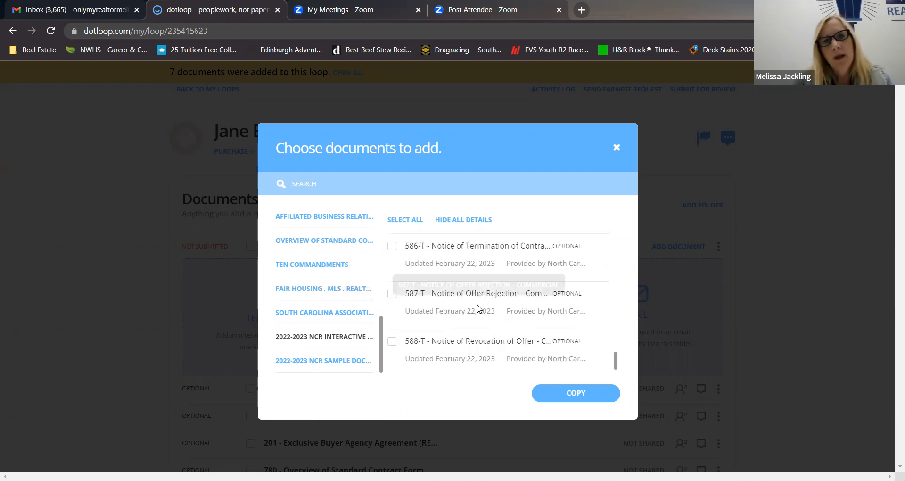
scroll(478, 305, up, 3)
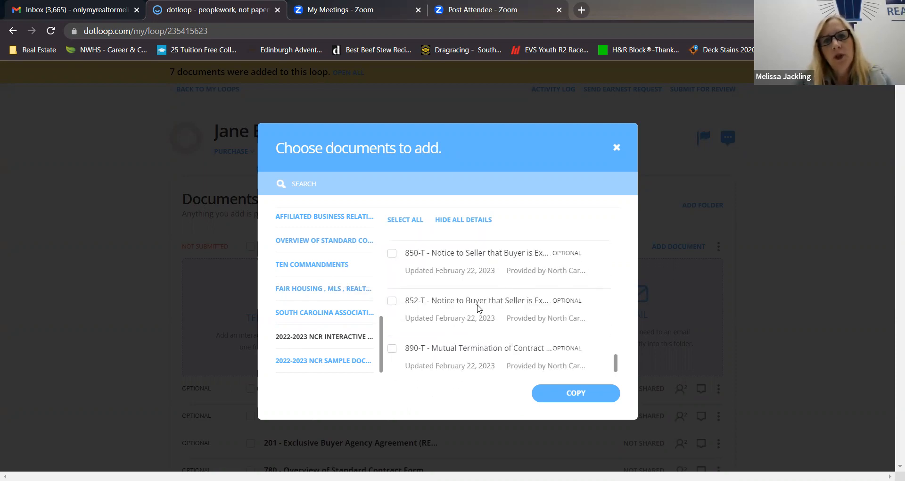
scroll(478, 305, down, 3)
scroll(477, 305, up, 5)
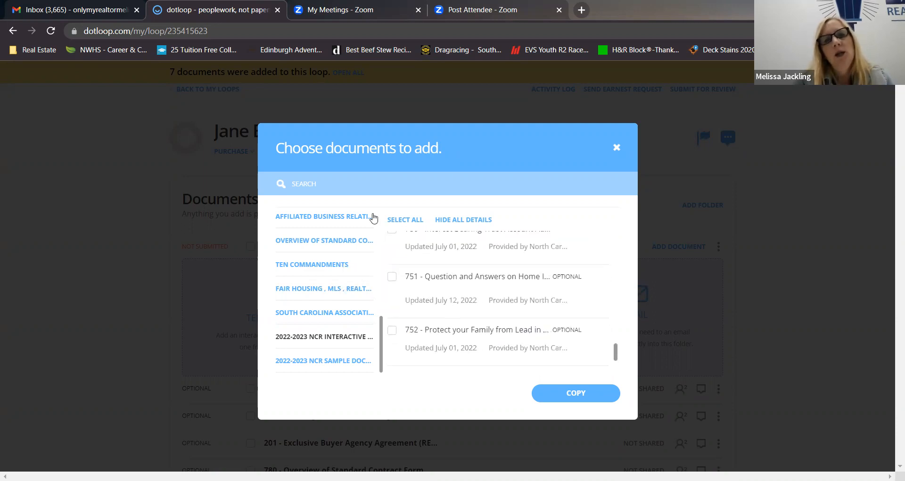
Search the folder's templates for "trus" and clear the search.
click(324, 184)
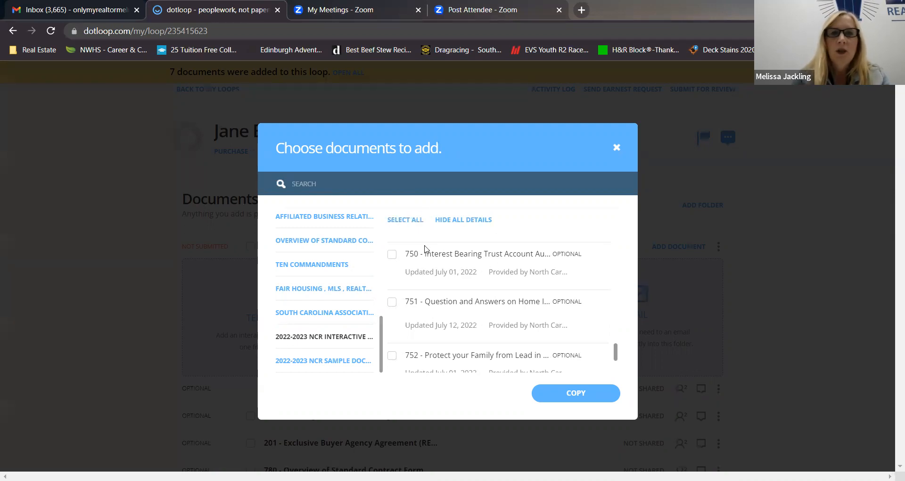
click(439, 184)
text(trus)
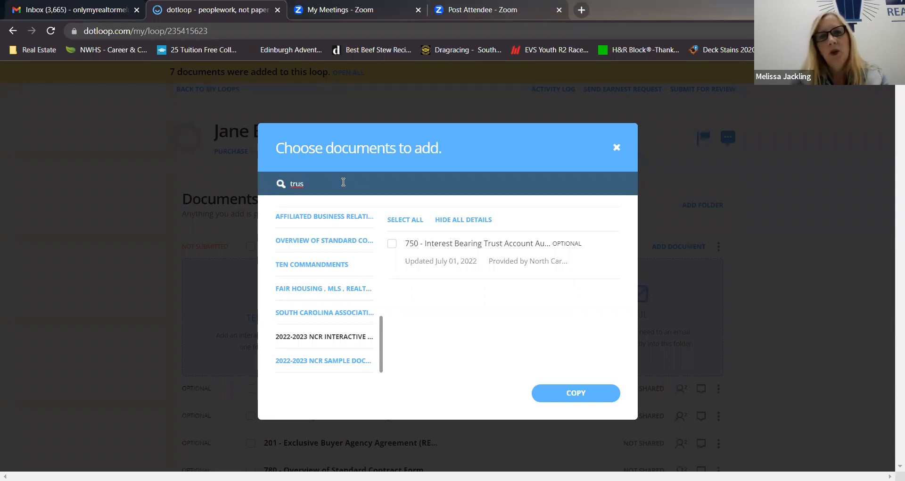
key(BackSpace)
key(BackSpace)
key(BackSpace)
key(BackSpace)
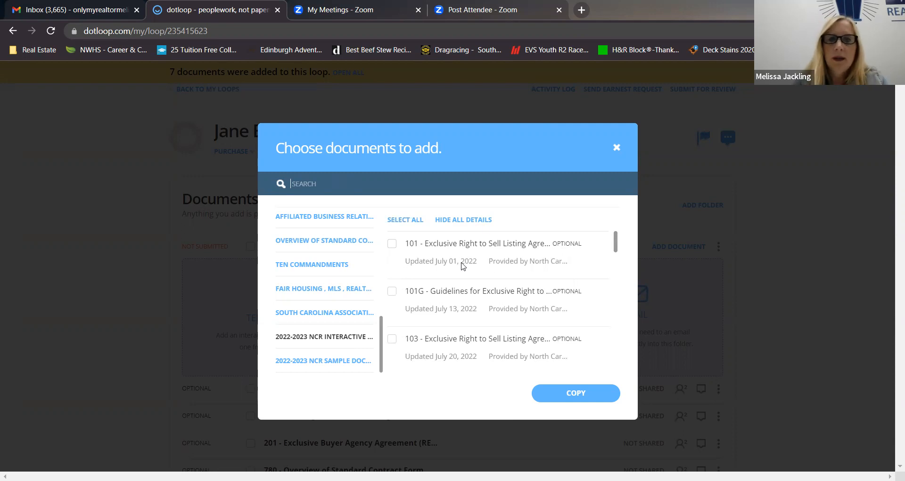
Close the template chooser without copying anything and review the loop's Buyer Docs list and People section.
click(616, 147)
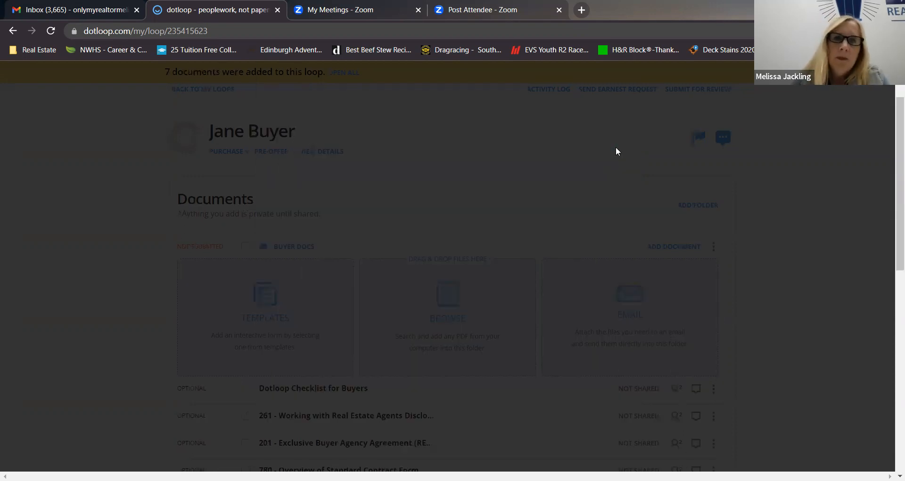
scroll(129, 305, down, 3)
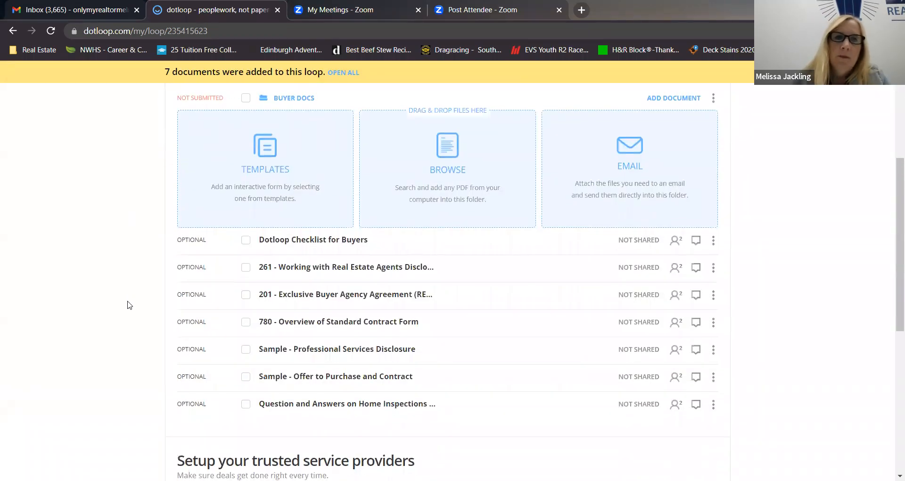
scroll(128, 305, down, 3)
scroll(128, 305, up, 3)
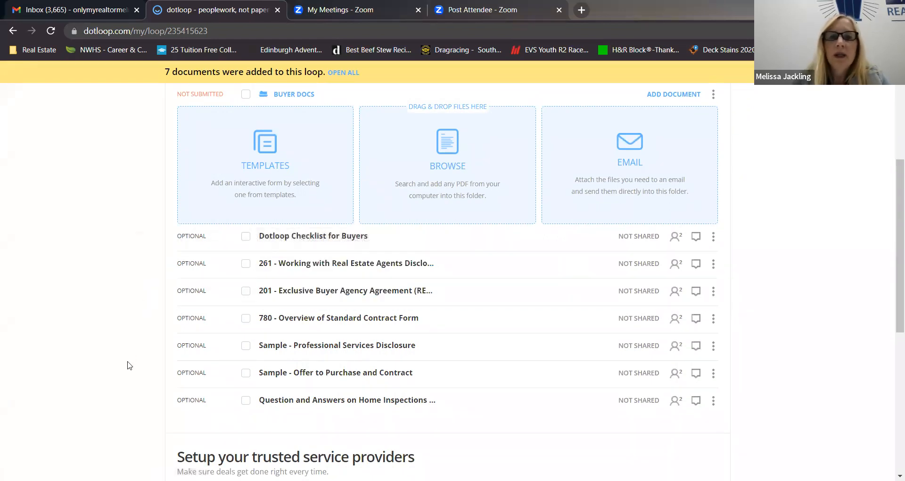
scroll(129, 365, down, 4)
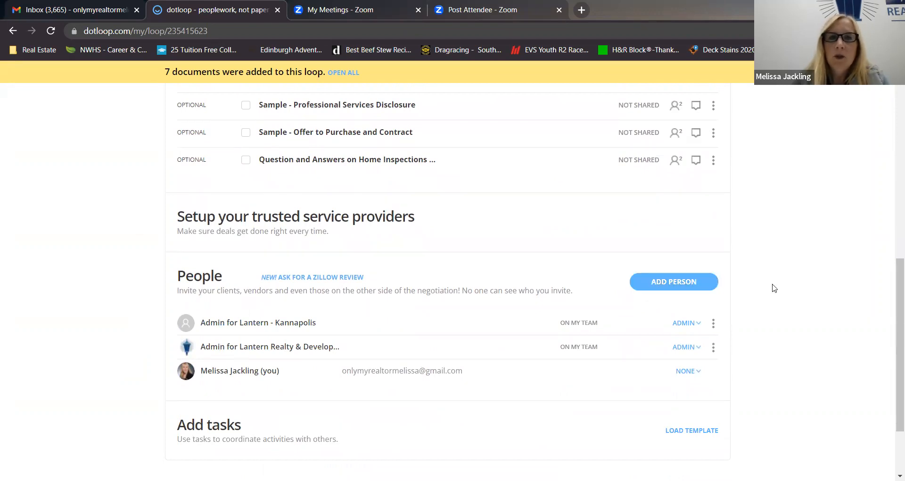
scroll(772, 287, down, 2)
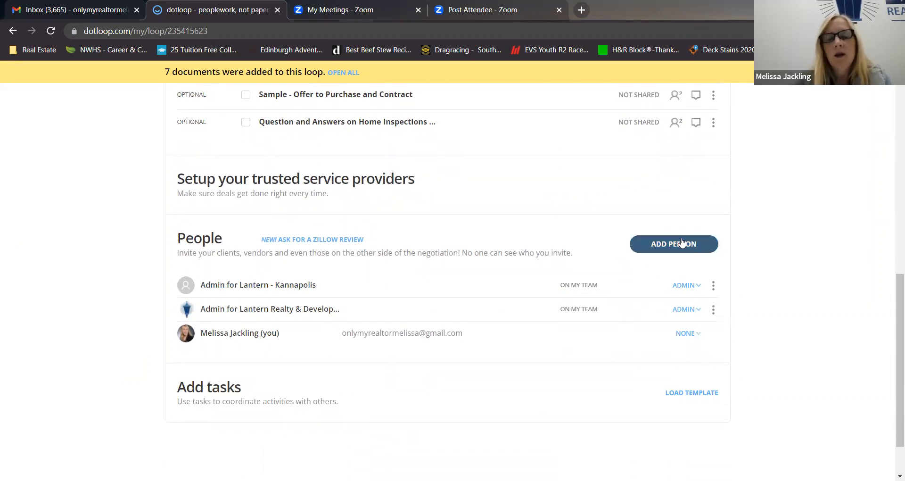
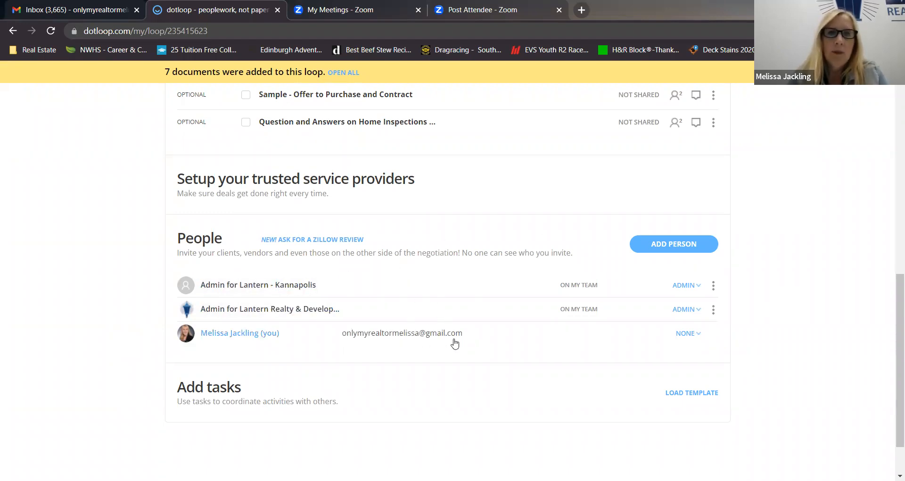
Set the loop owner's own role in the People section to Buying Agent.
click(697, 335)
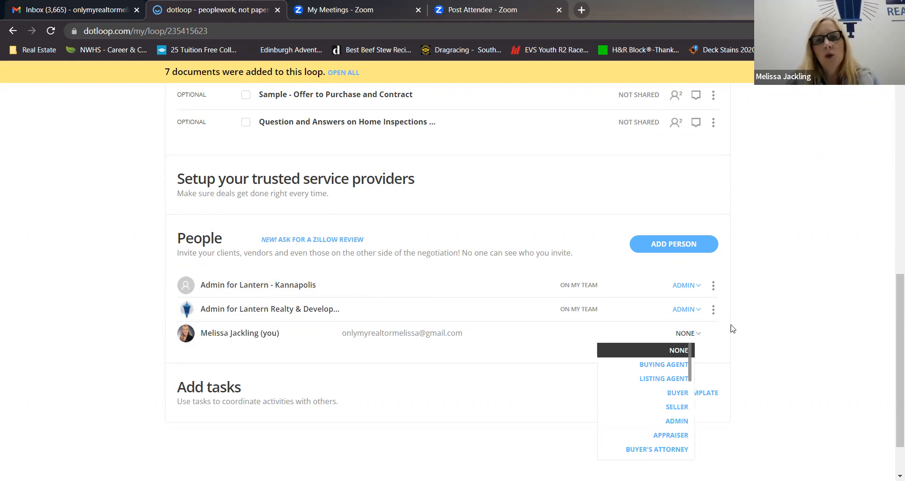
scroll(733, 329, down, 1)
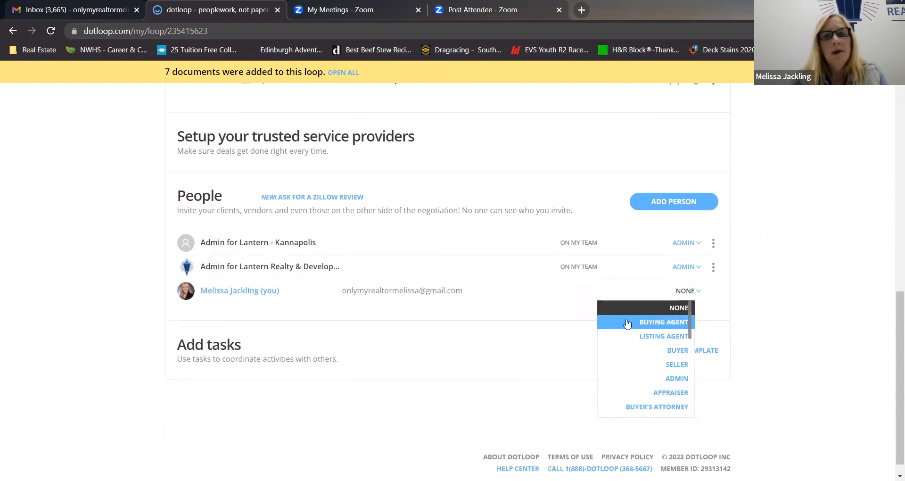
click(664, 325)
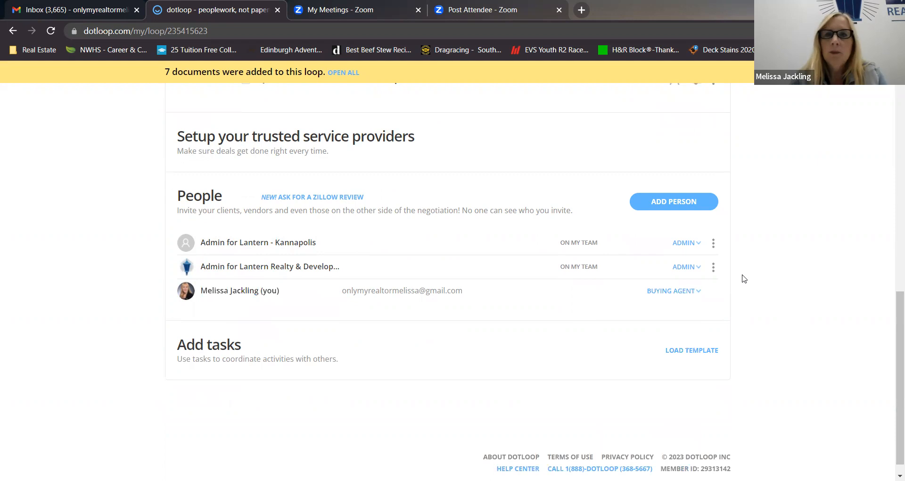
Start adding a person to the loop and enter the buyer's full name, leaving the email blank.
click(684, 202)
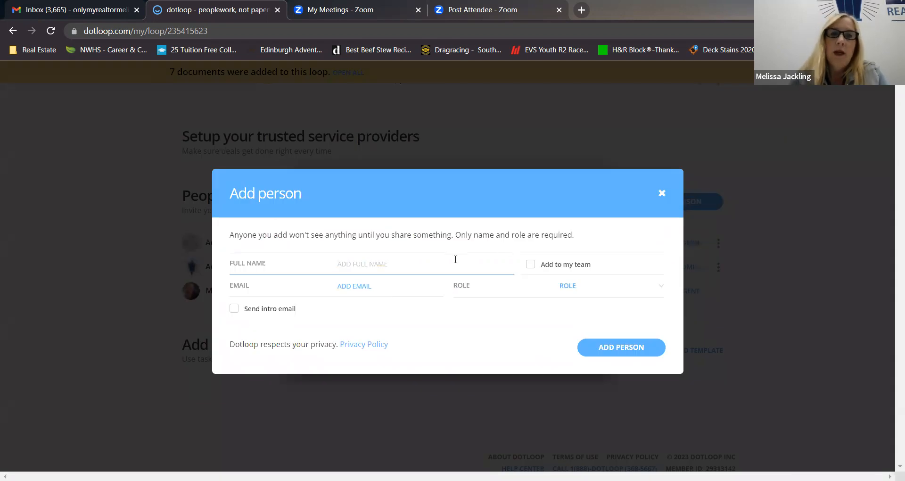
text(Jn)
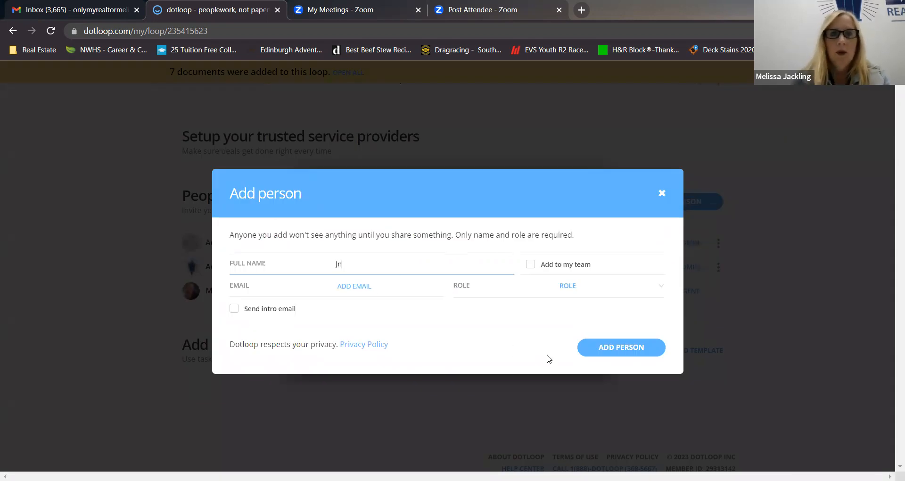
key(BackSpace)
text(ane Buyer)
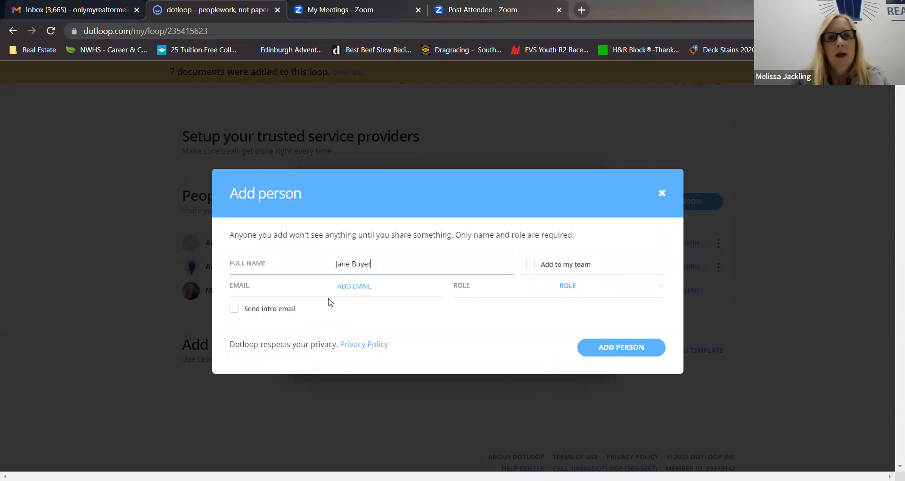
click(349, 293)
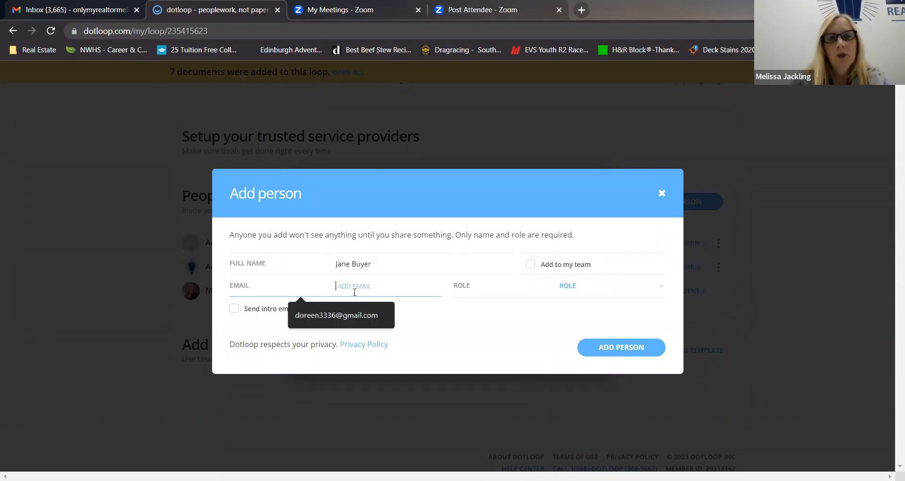
click(450, 336)
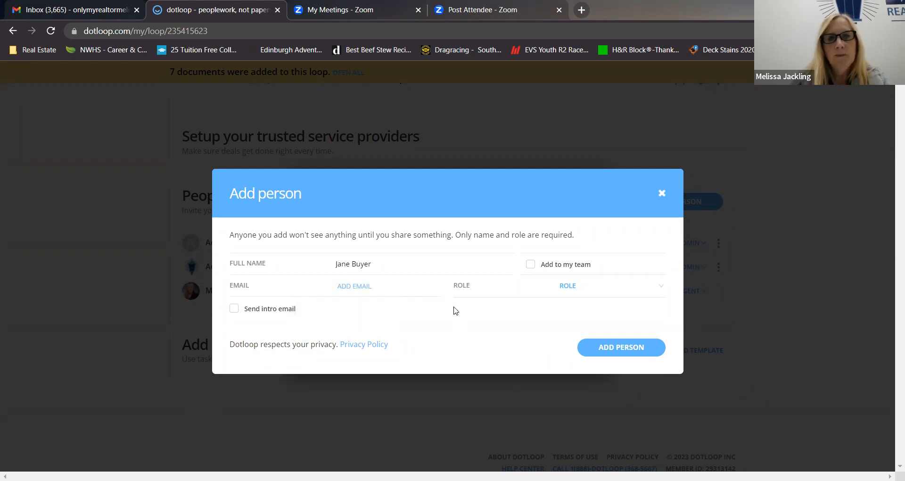
Look through the available roles, assign the new person the Buyer role, and add them to the loop.
click(599, 289)
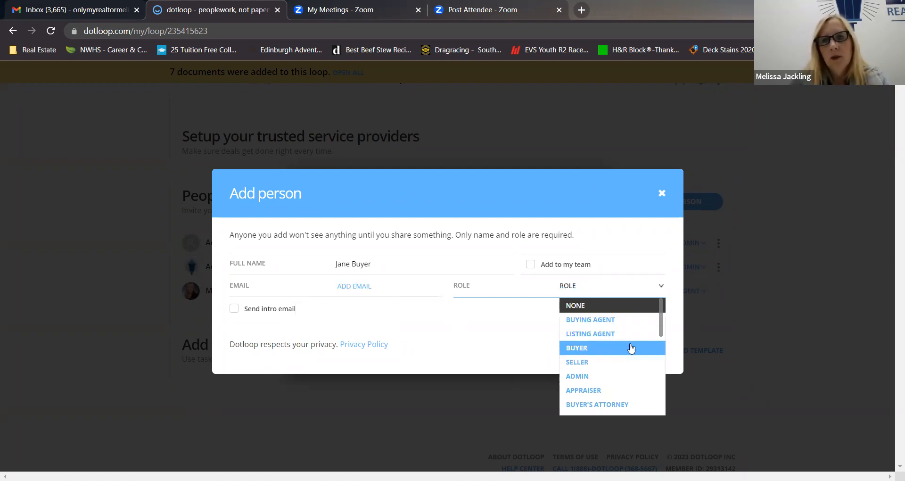
scroll(657, 344, down, 2)
scroll(656, 350, down, 3)
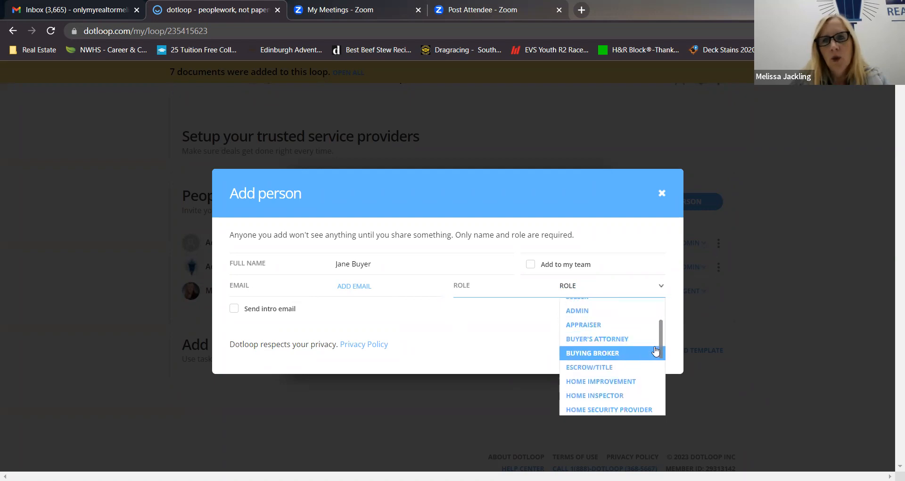
scroll(613, 352, down, 1)
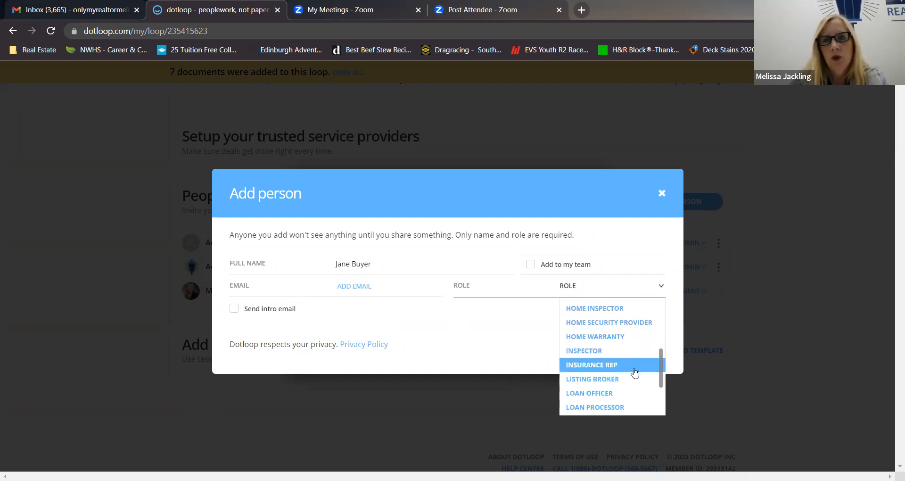
scroll(634, 373, up, 5)
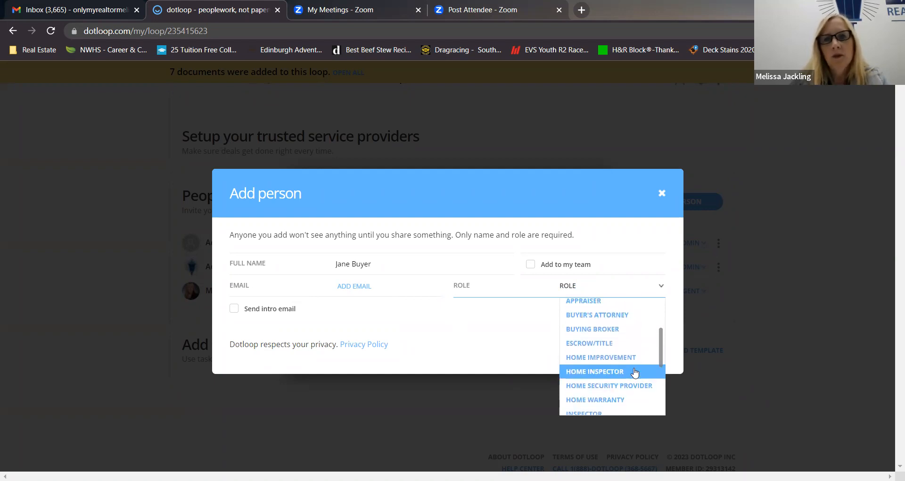
scroll(635, 372, up, 1)
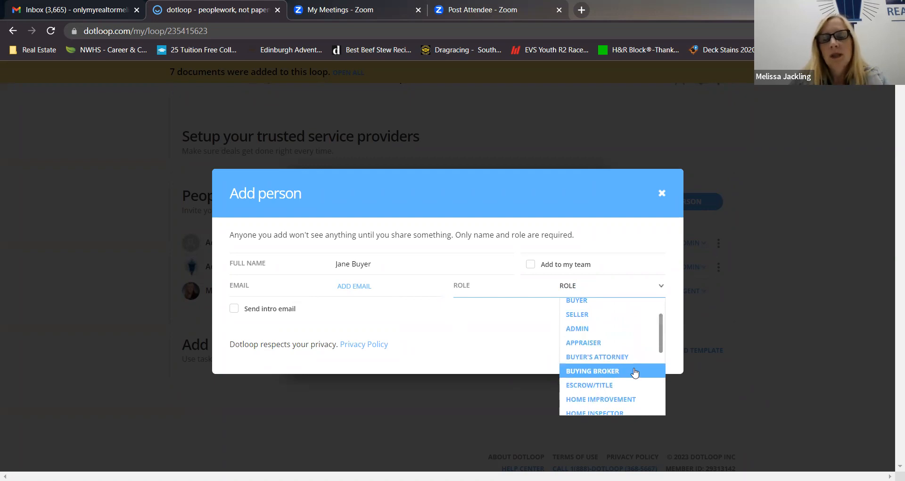
scroll(635, 372, up, 2)
scroll(635, 373, down, 10)
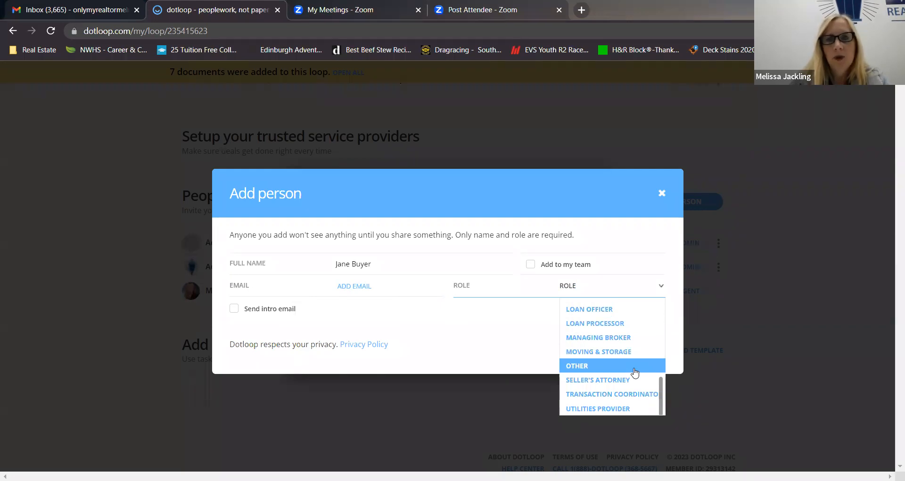
scroll(608, 368, up, 10)
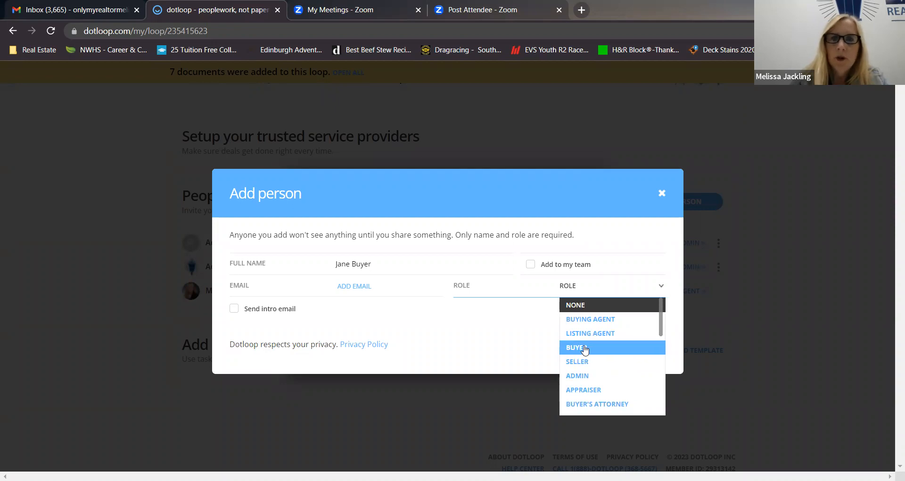
click(585, 349)
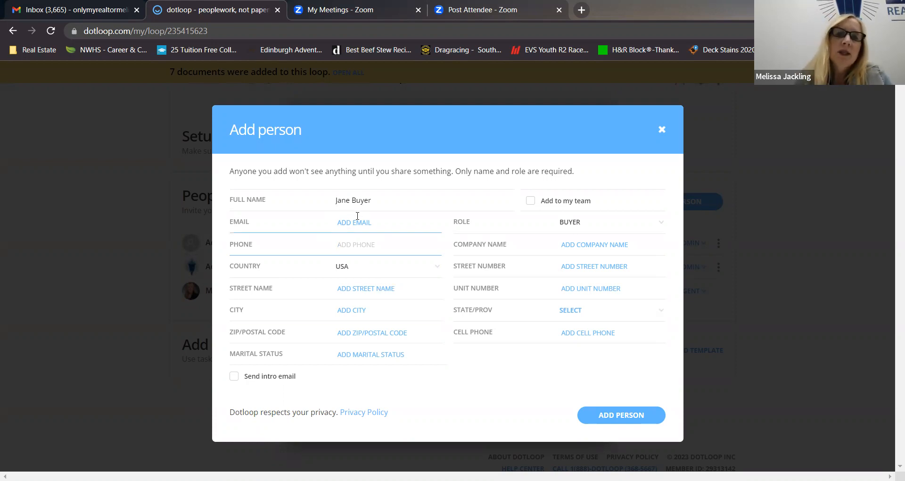
click(621, 415)
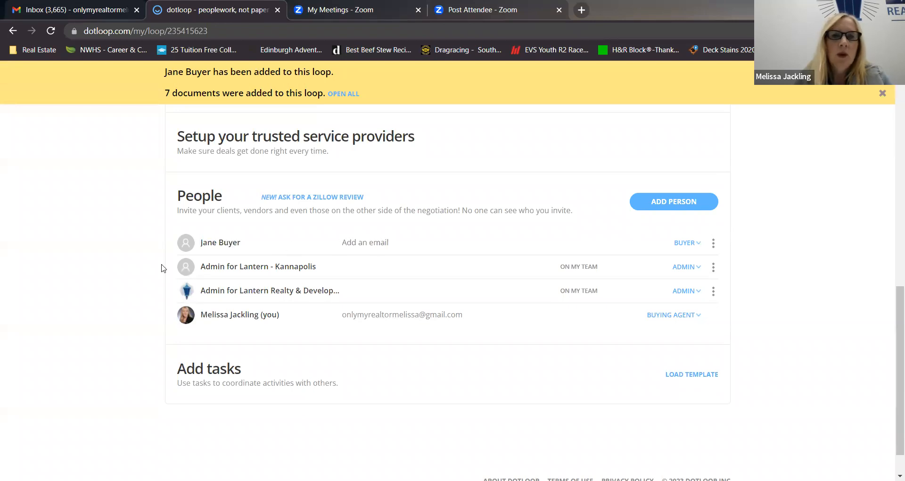
Open the Dotloop Checklist for Buyers from the Buyer Docs folder and review its instructions and required documents.
scroll(124, 266, up, 3)
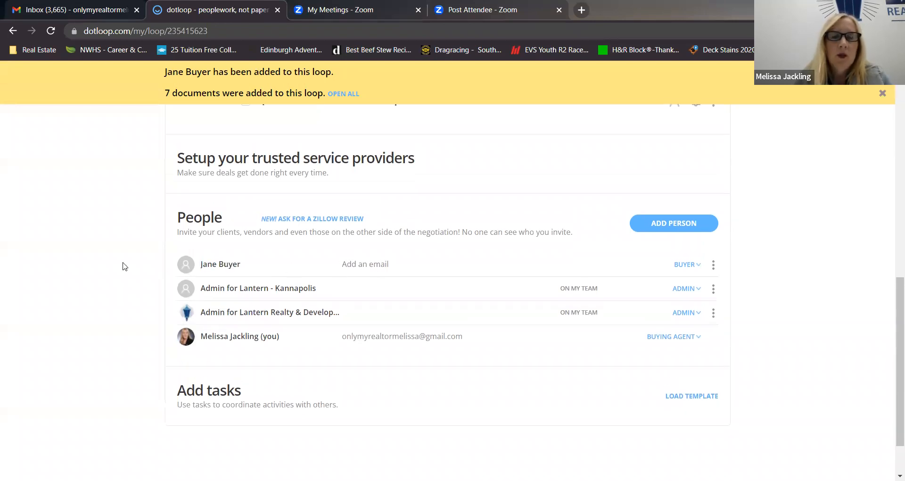
scroll(121, 283, up, 3)
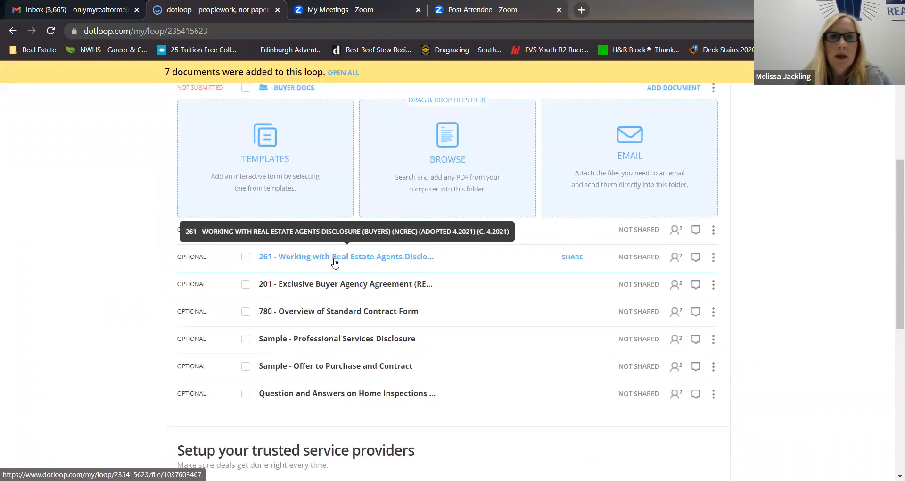
click(295, 233)
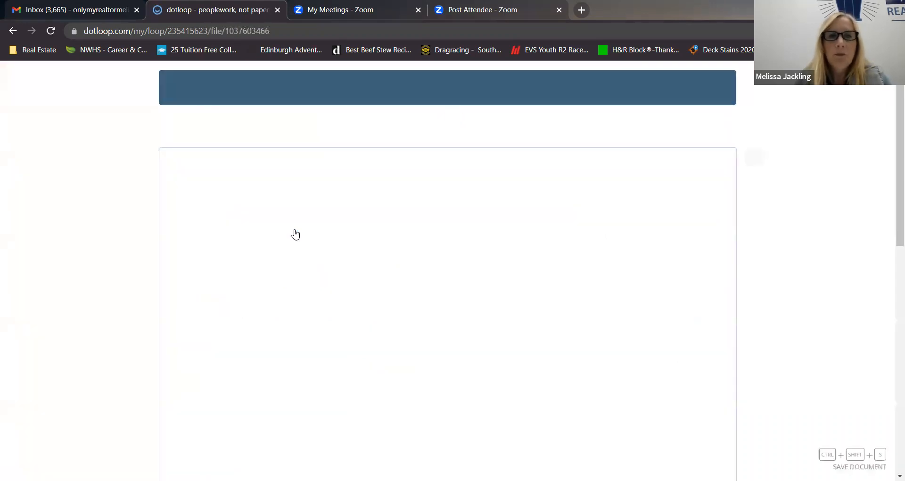
scroll(255, 163, down, 1)
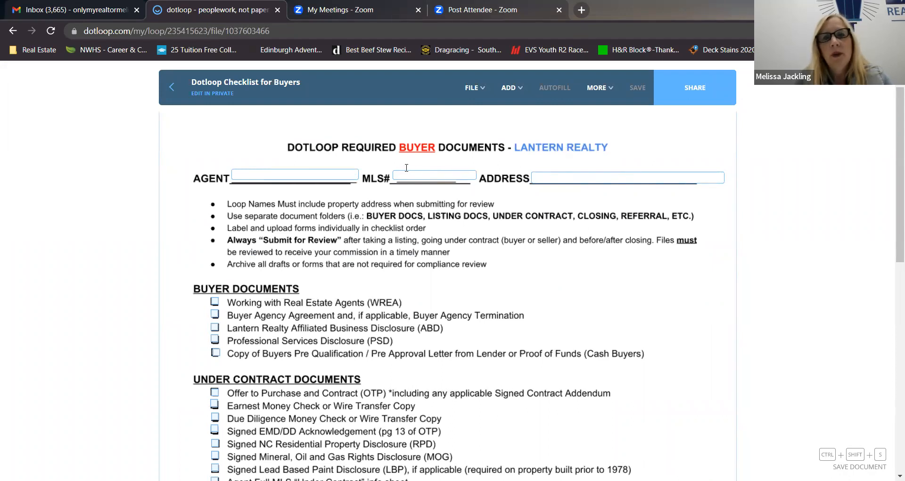
scroll(192, 262, down, 1)
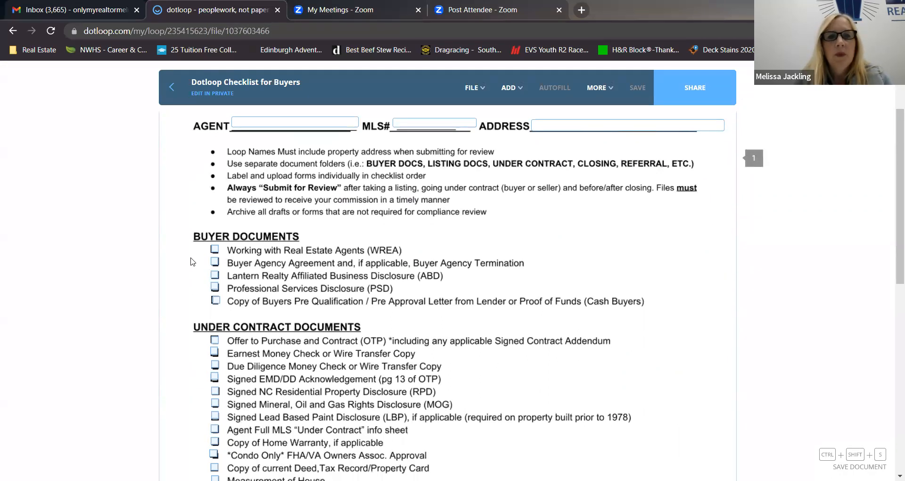
scroll(192, 262, down, 1)
scroll(192, 262, down, 1)
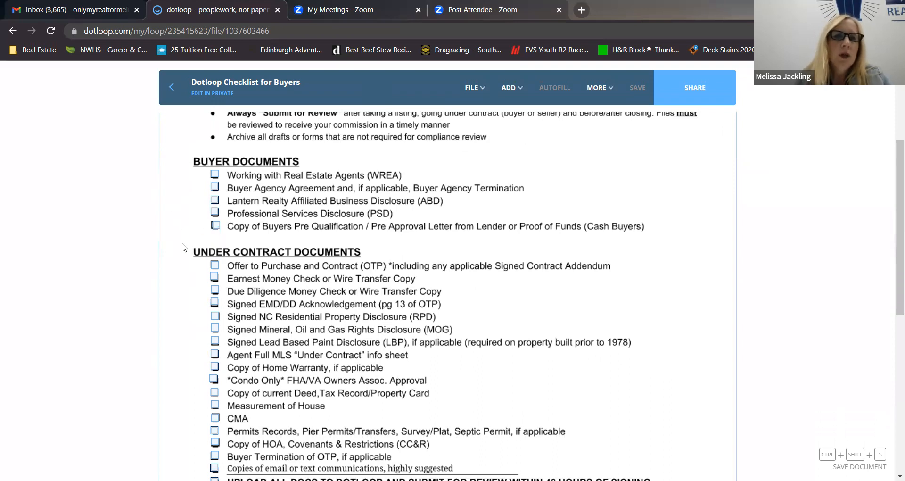
scroll(184, 248, down, 1)
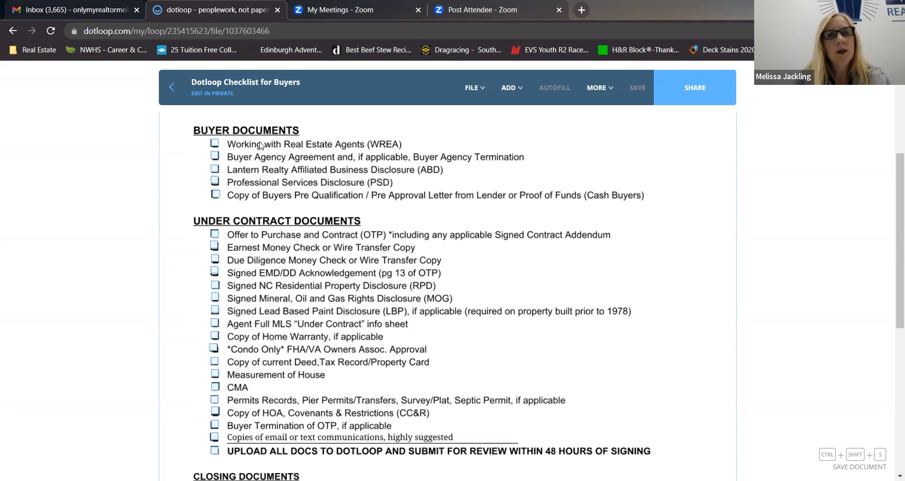
Mark the Working with Real Estate Agents (WREA) item as complete under Buyer Documents.
click(213, 143)
scroll(203, 180, up, 1)
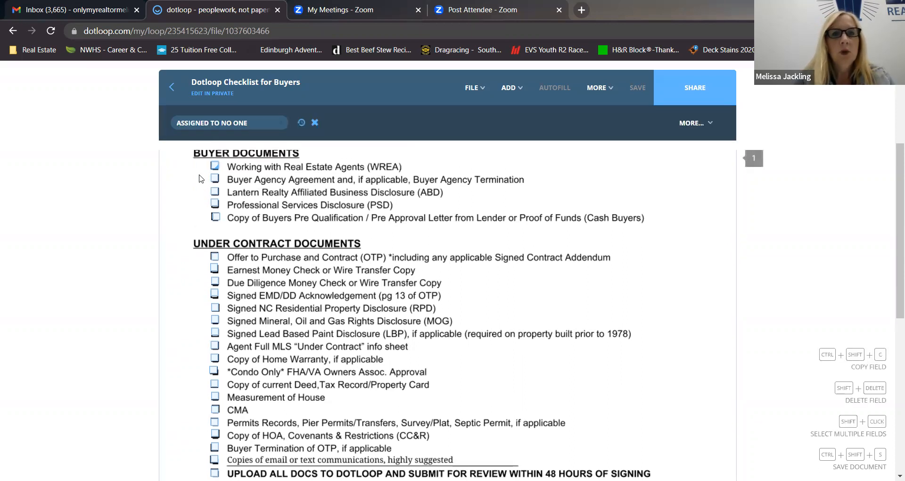
click(213, 200)
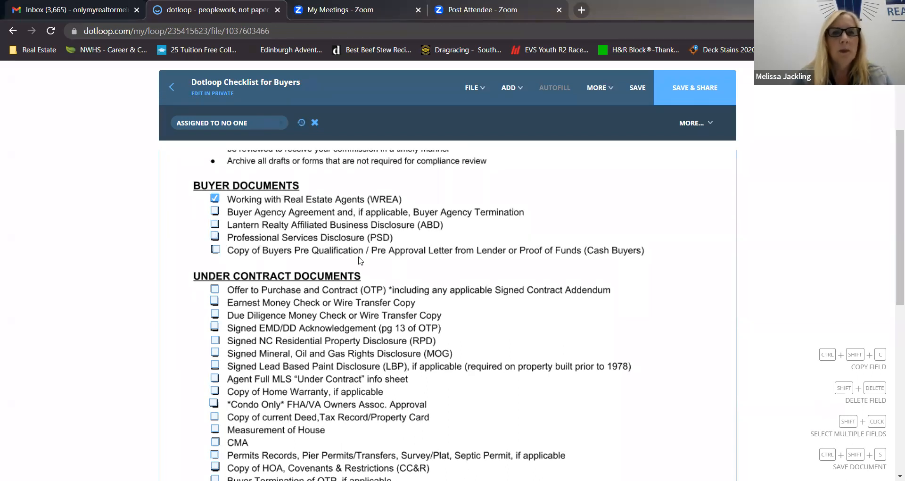
Review the checklist's Under Contract Documents and Closing Documents requirements down to the end of the page.
scroll(359, 260, down, 2)
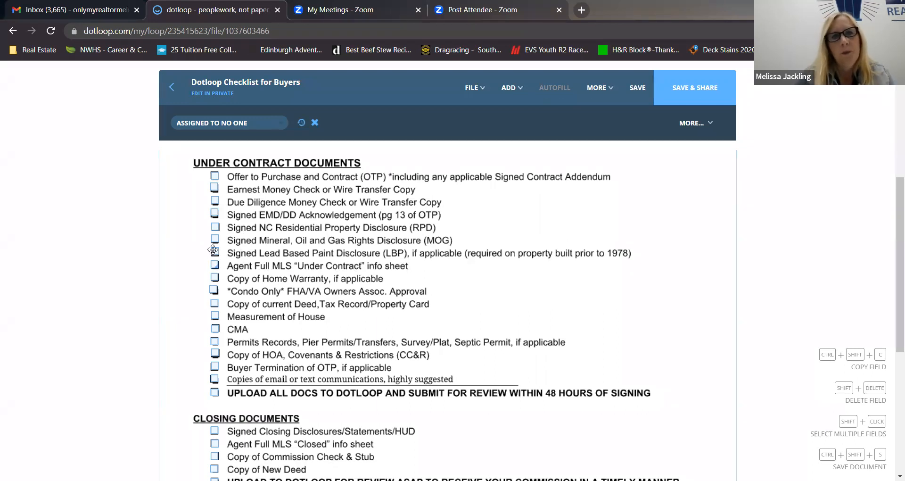
scroll(225, 283, down, 3)
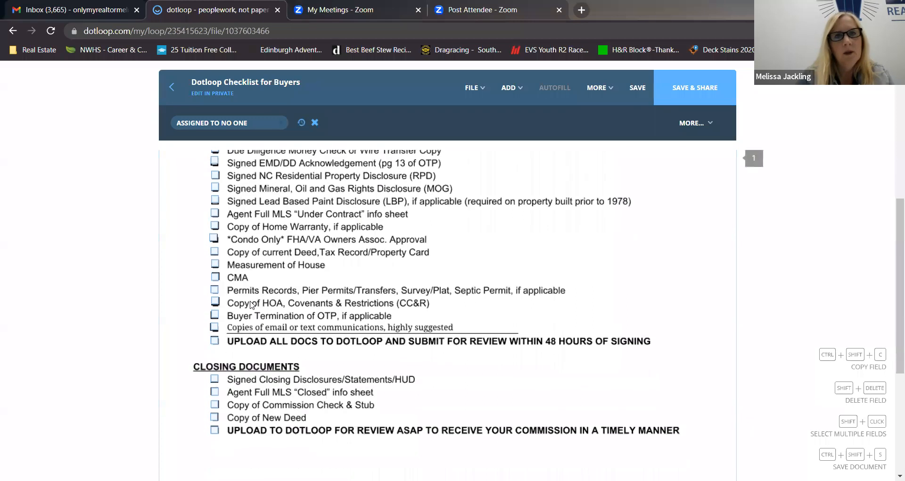
scroll(217, 286, down, 1)
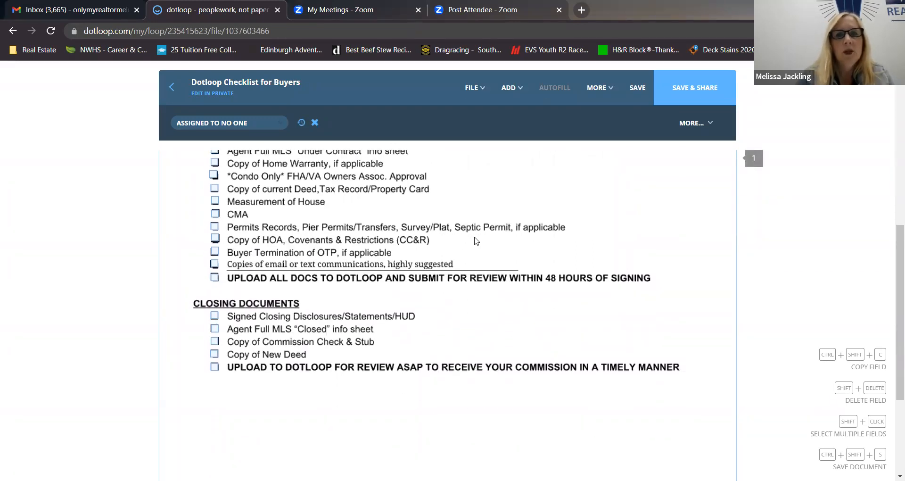
scroll(266, 231, up, 1)
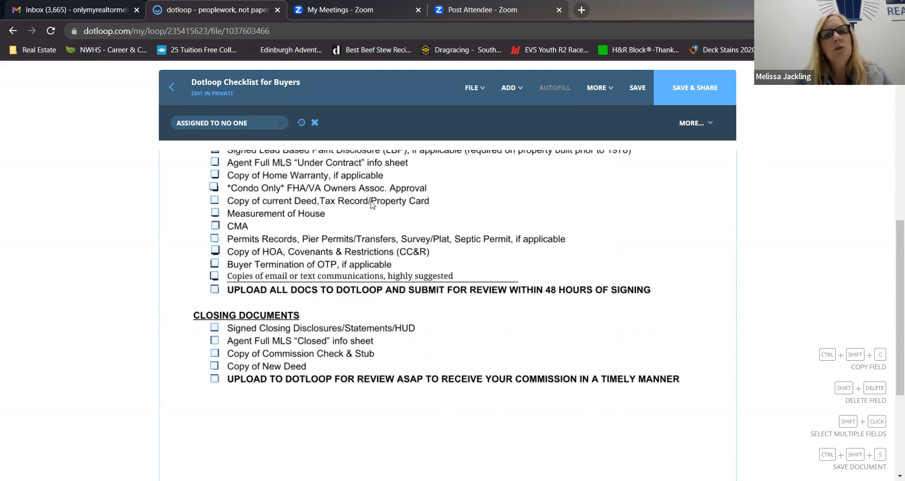
scroll(283, 231, down, 1)
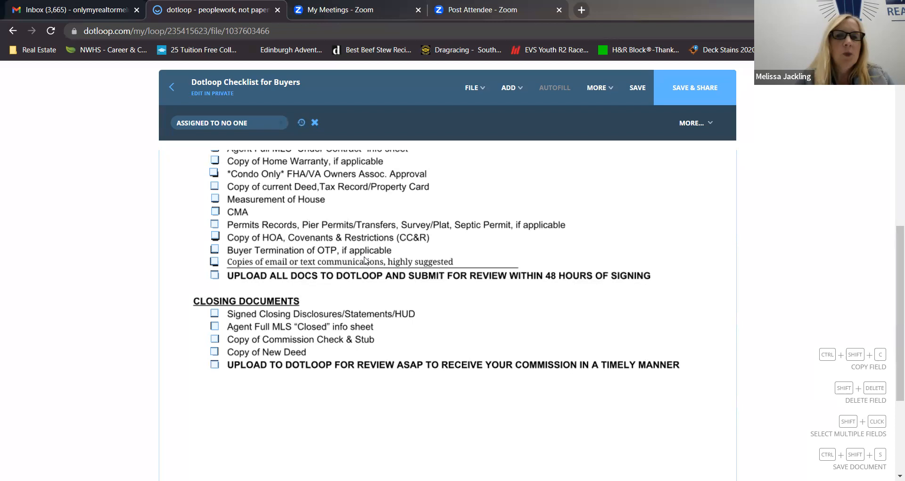
scroll(370, 261, down, 1)
scroll(370, 260, down, 1)
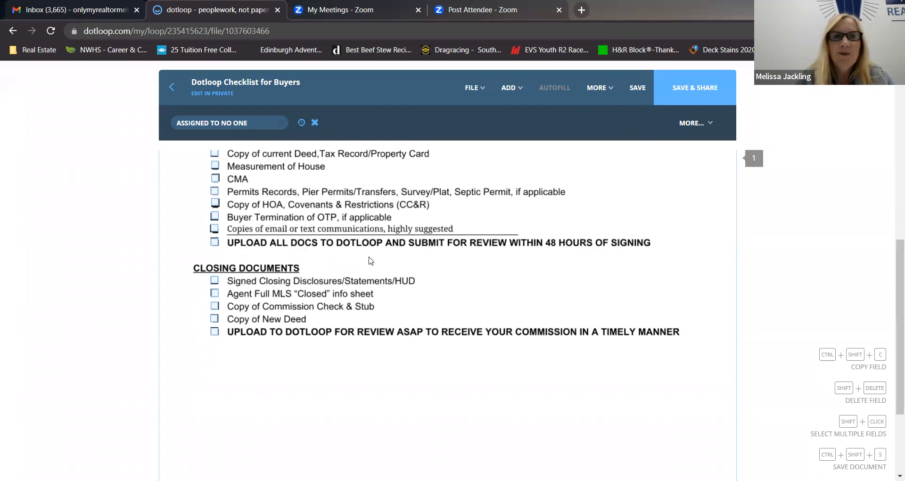
scroll(370, 261, down, 3)
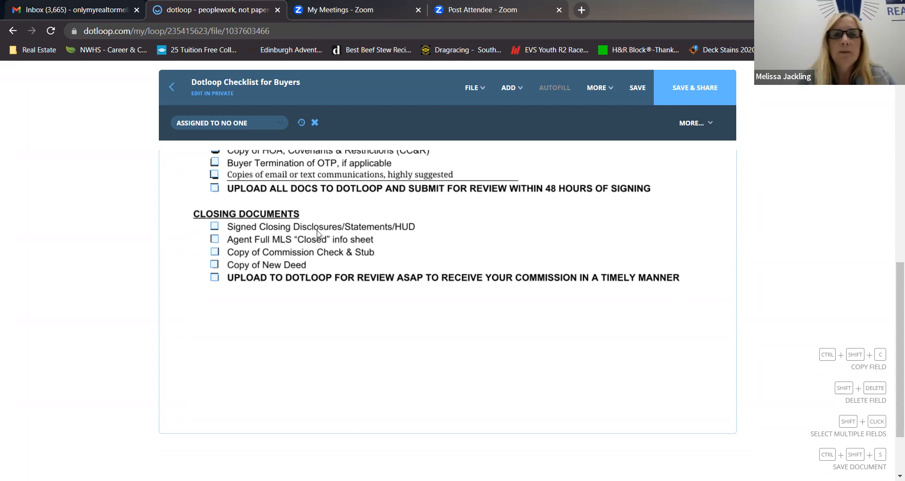
Return to the Buyer Documents list and clear the check mark for Working with Real Estate Agents (WREA).
scroll(286, 268, up, 10)
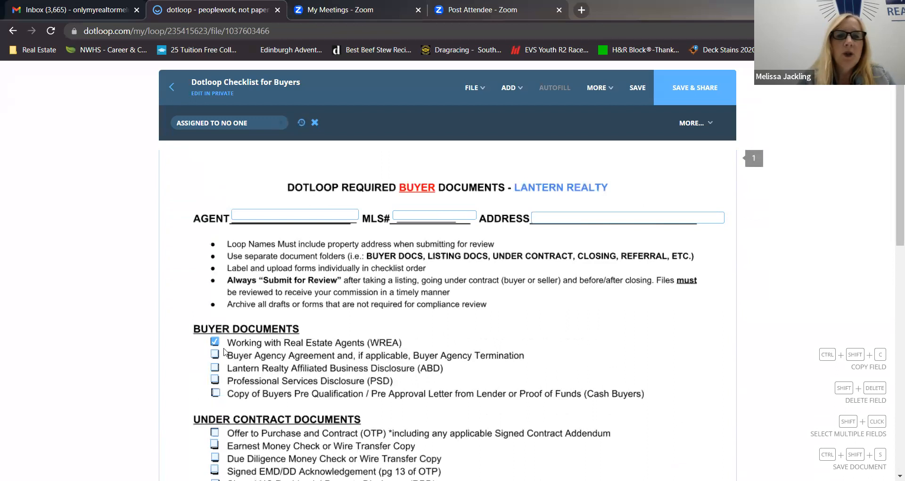
click(215, 343)
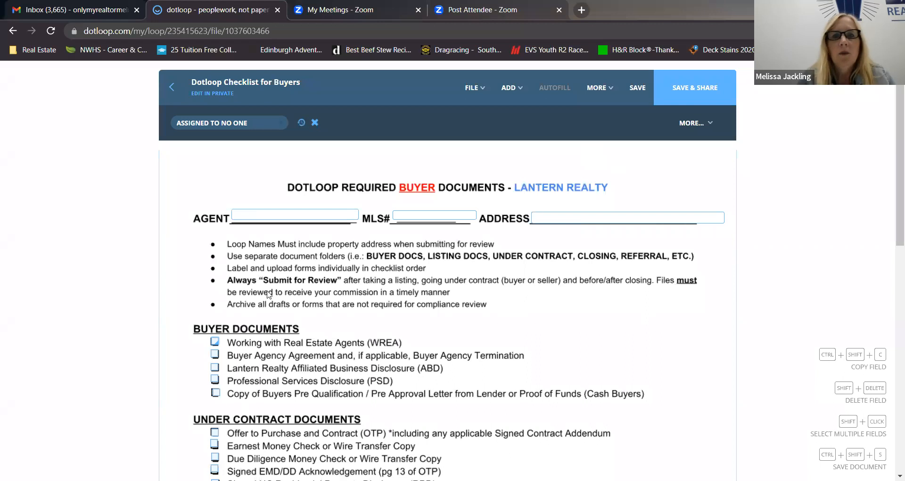
Leave the buyer checklist and open the 261 - Working with Real Estate Agents Disclosure from the Buyer Docs folder.
click(179, 90)
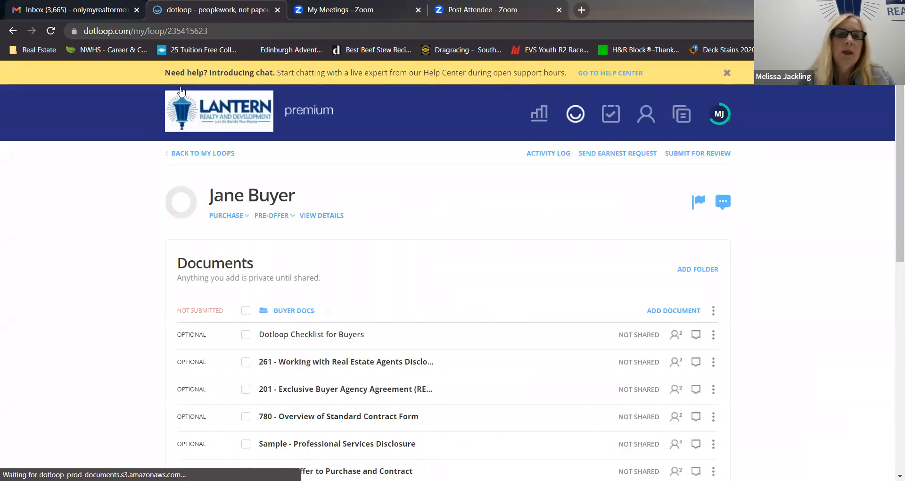
scroll(111, 295, down, 4)
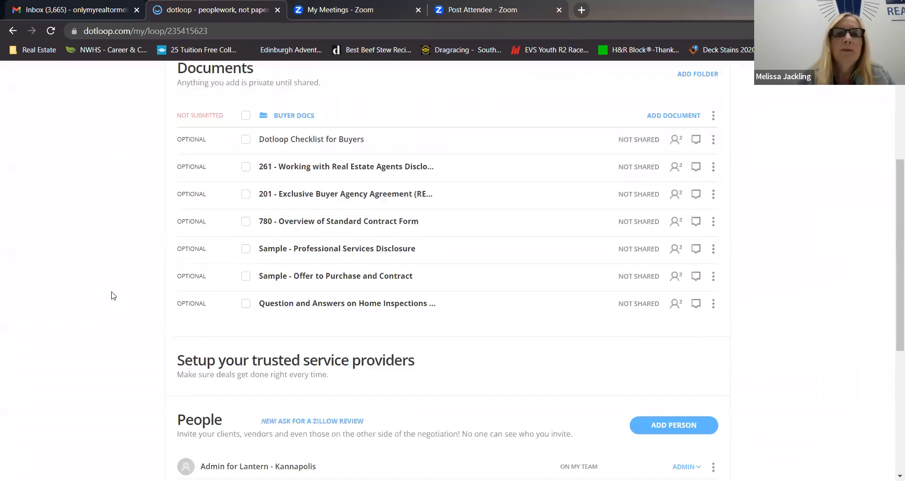
drag(295, 192, 313, 169)
click(313, 169)
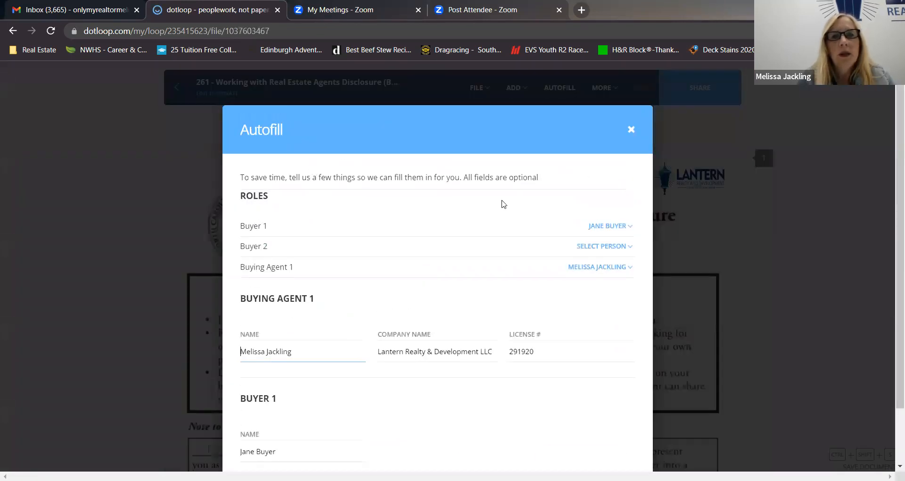
Autofill the disclosure with the details of Buyer 1 and Buying Agent 1, leaving Buyer 2 without a person.
scroll(504, 204, down, 2)
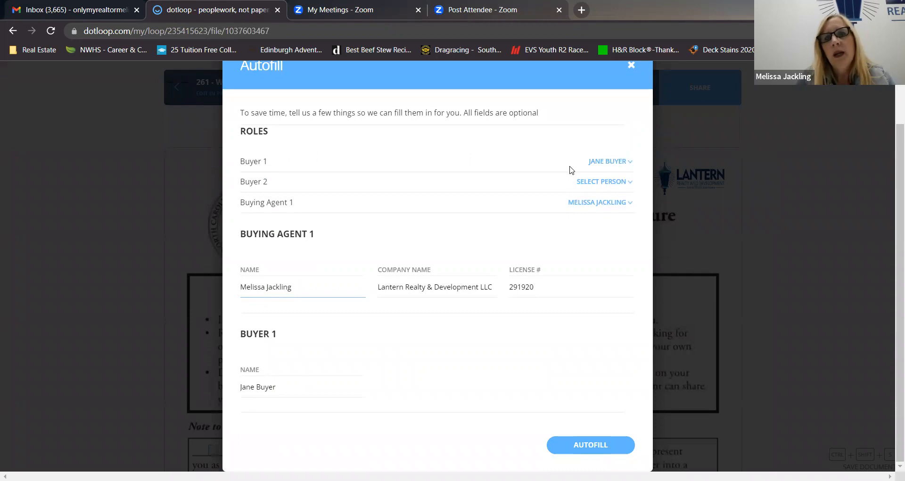
click(627, 187)
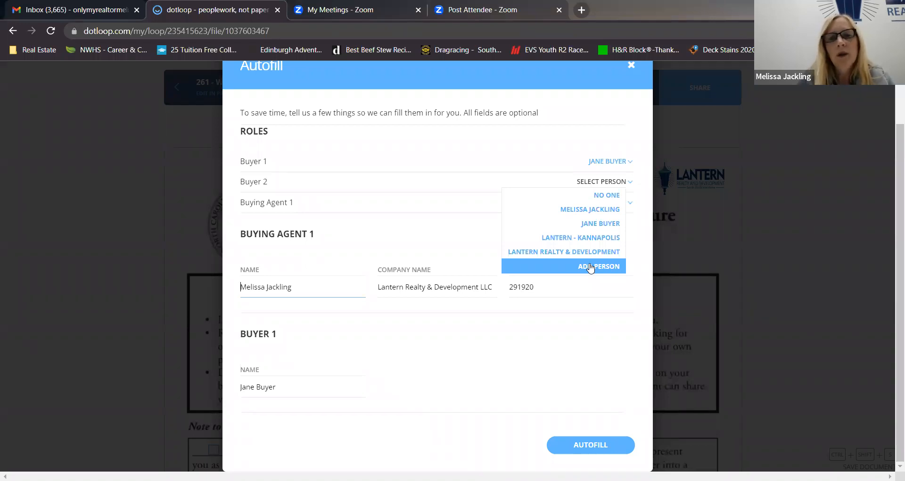
click(496, 134)
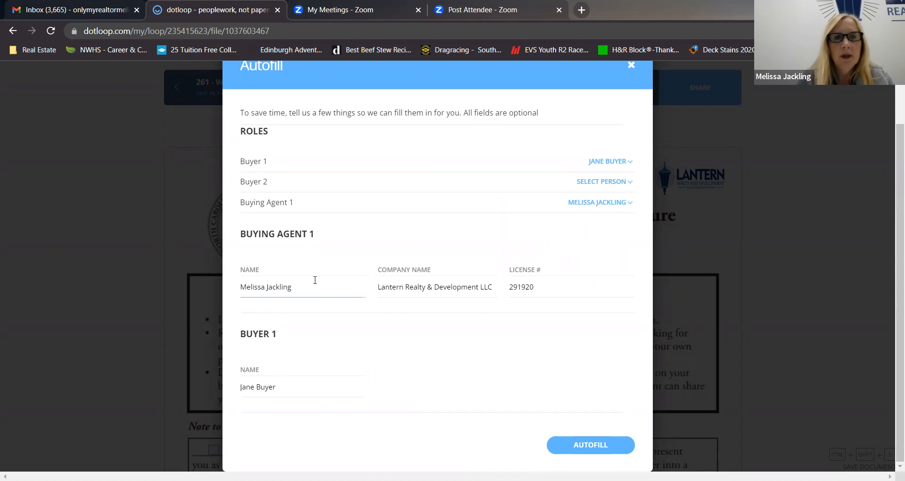
click(576, 446)
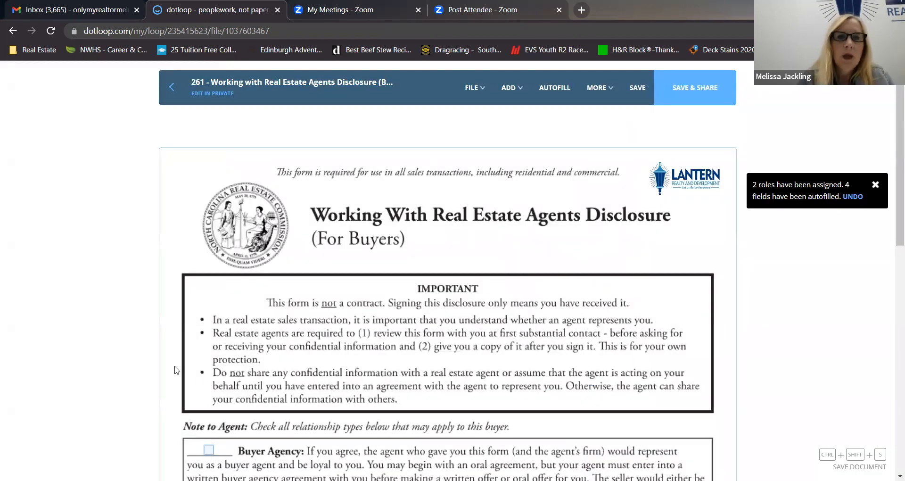
Assign the second buyer's signature field at the end of the disclosure to no one.
scroll(175, 370, down, 12)
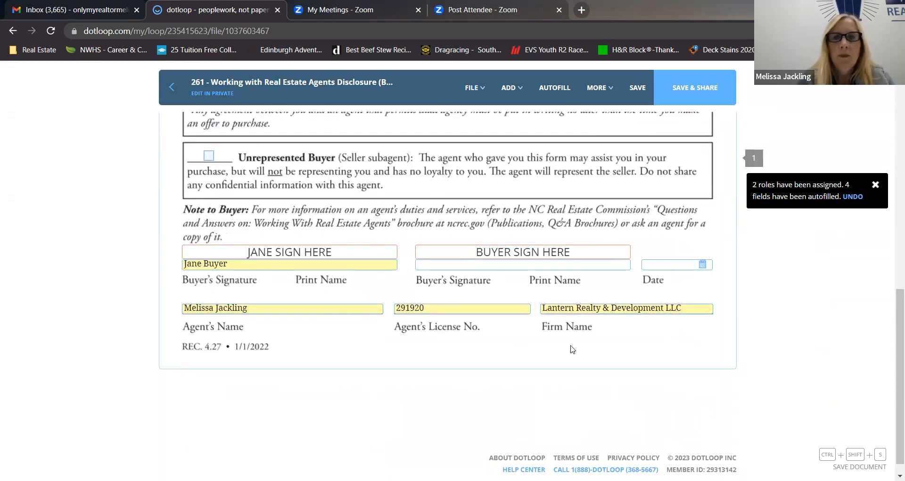
scroll(331, 346, up, 1)
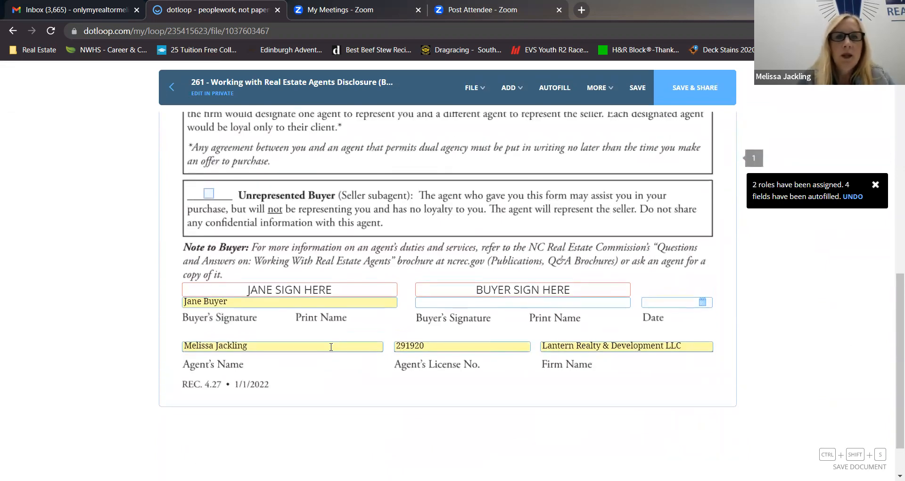
scroll(331, 346, up, 1)
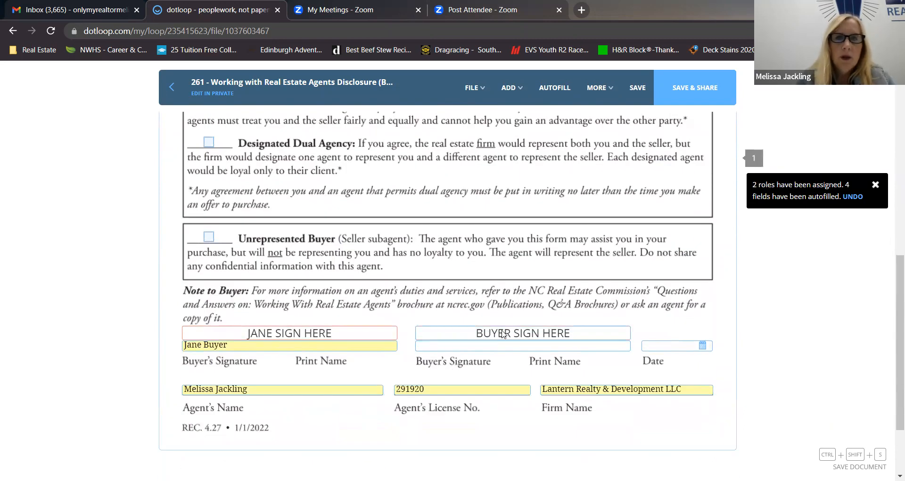
click(526, 332)
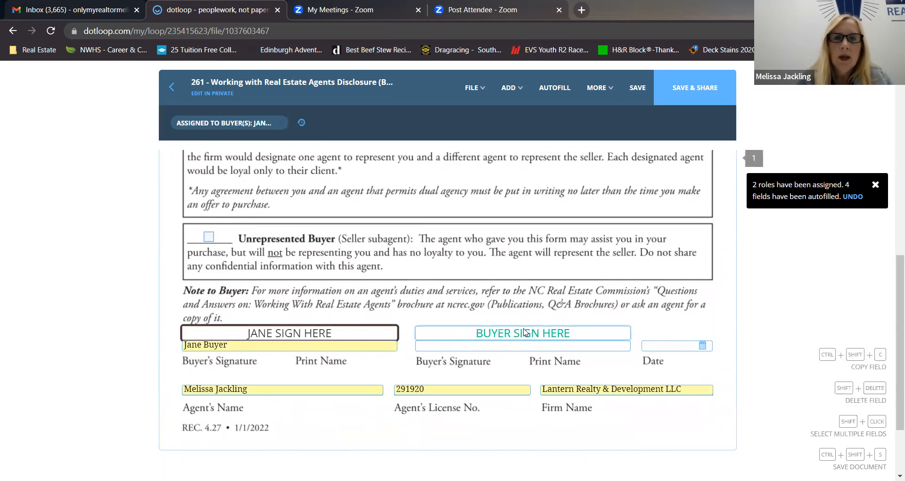
click(207, 124)
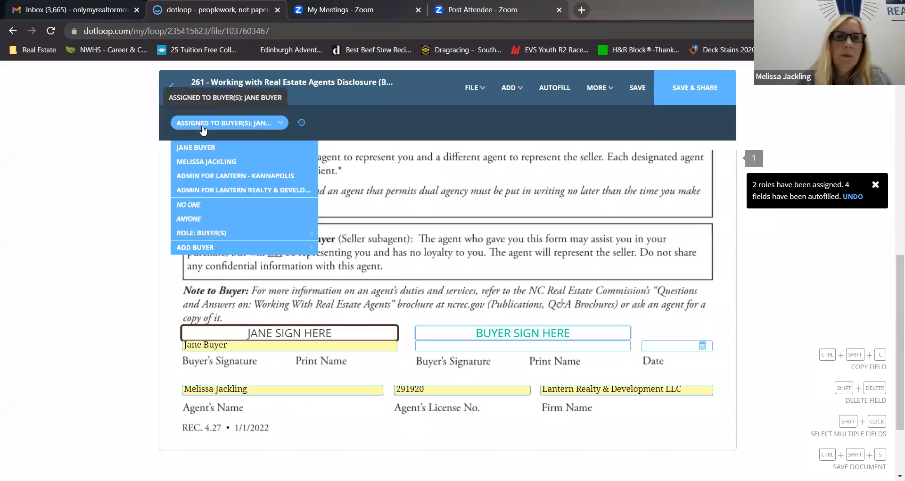
click(198, 207)
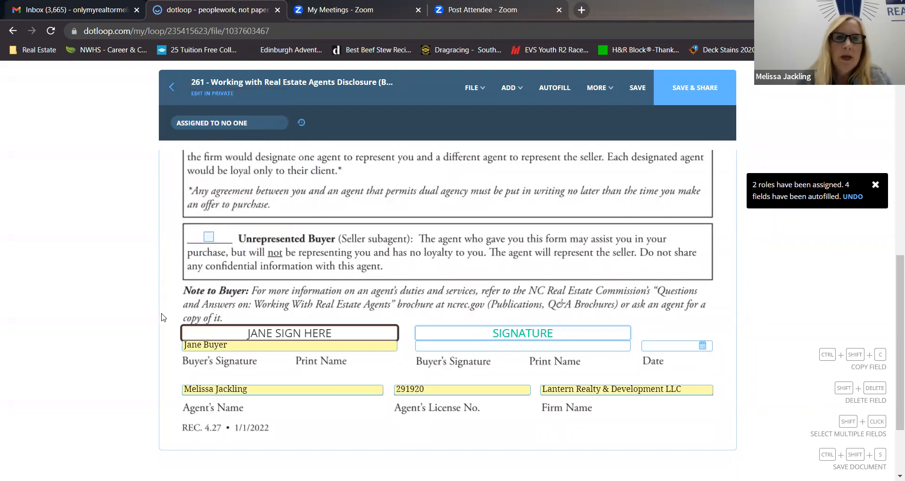
scroll(163, 316, down, 1)
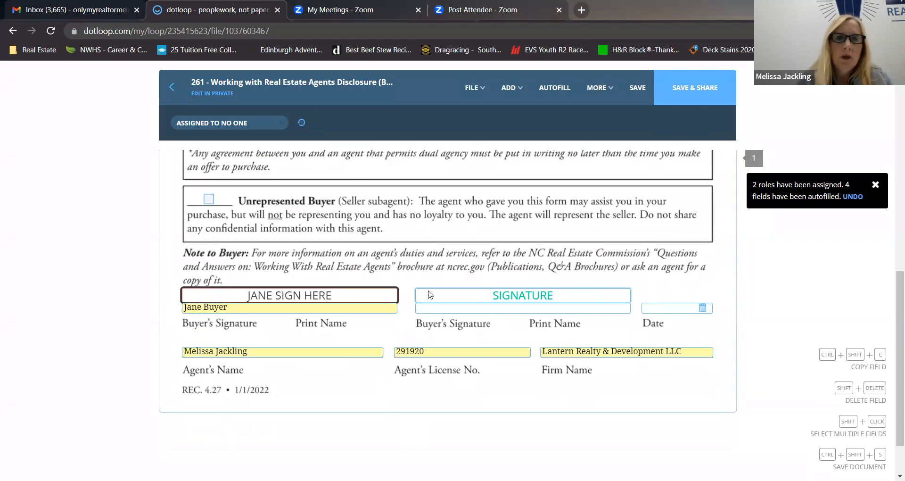
click(461, 296)
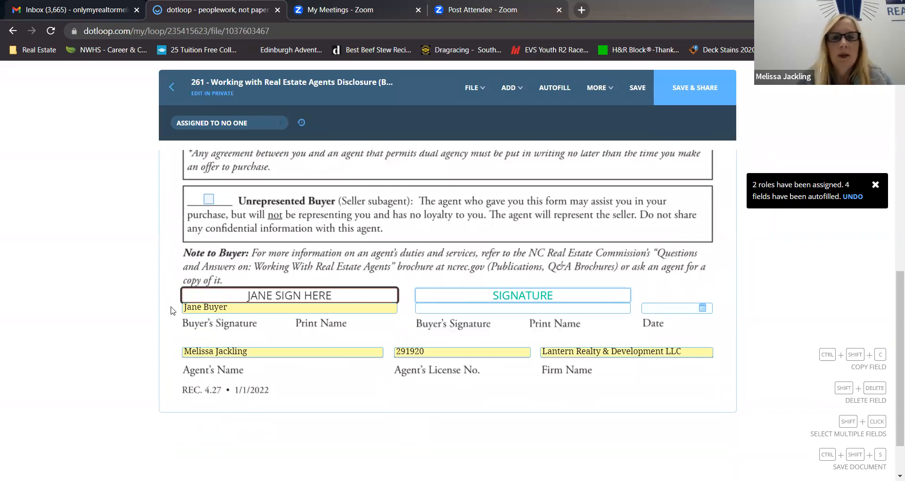
scroll(171, 311, down, 2)
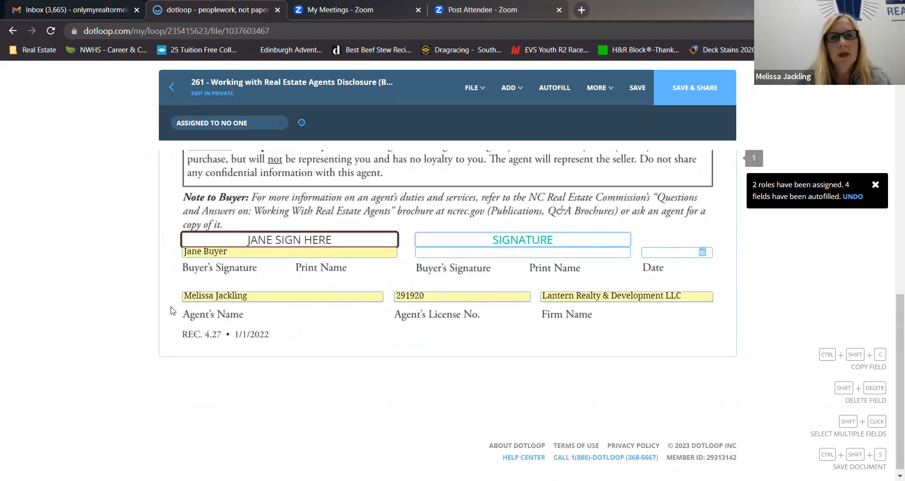
Review the disclosure's relationship types and tick Buyer Agency.
scroll(171, 310, up, 5)
scroll(171, 310, up, 3)
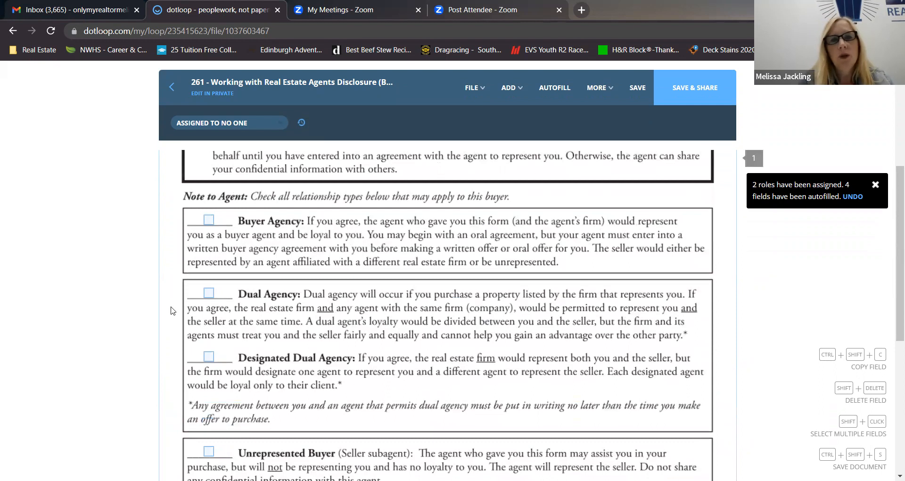
scroll(408, 230, up, 2)
scroll(408, 231, up, 2)
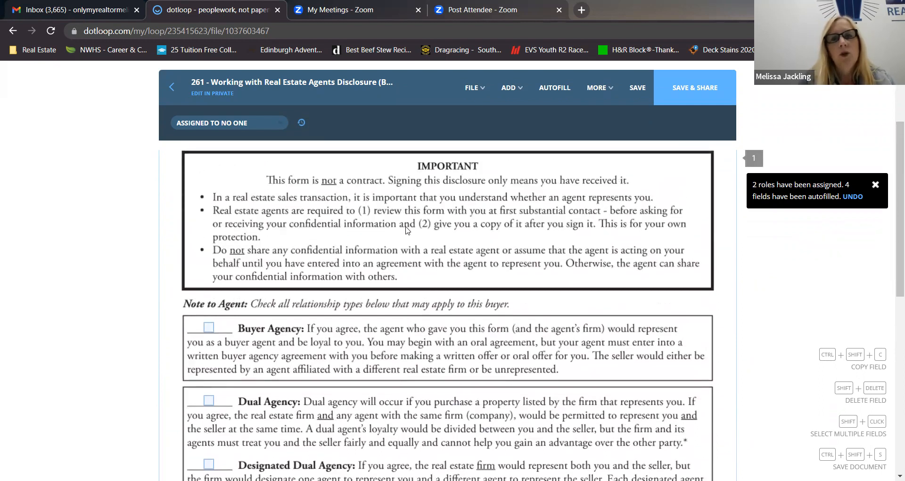
scroll(407, 230, down, 2)
scroll(407, 230, up, 3)
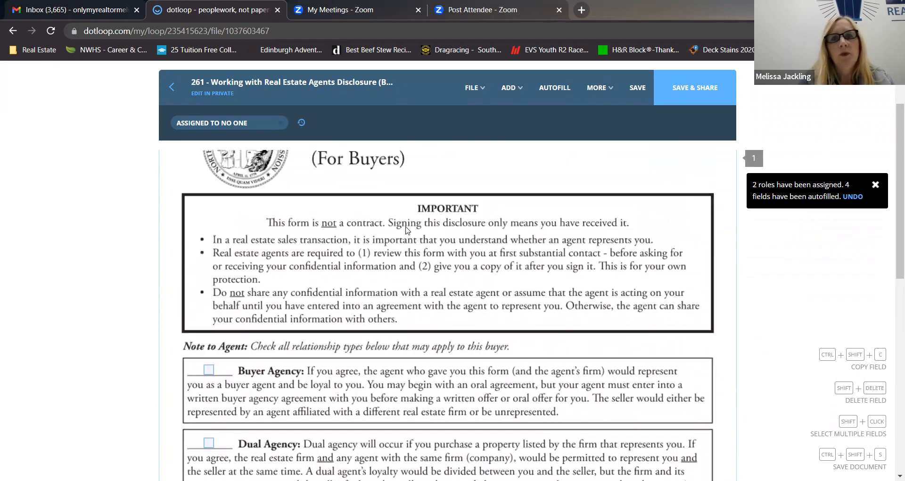
scroll(408, 230, down, 6)
scroll(408, 231, down, 1)
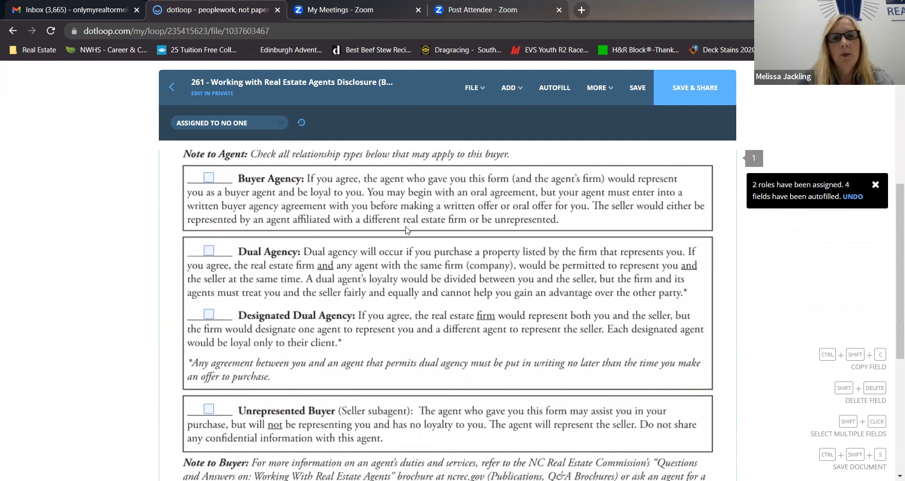
scroll(407, 230, down, 1)
scroll(408, 231, up, 2)
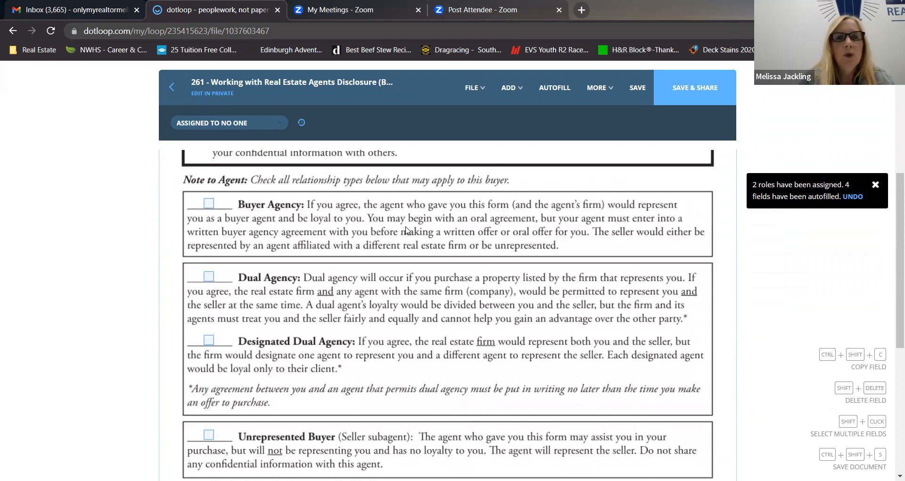
click(208, 204)
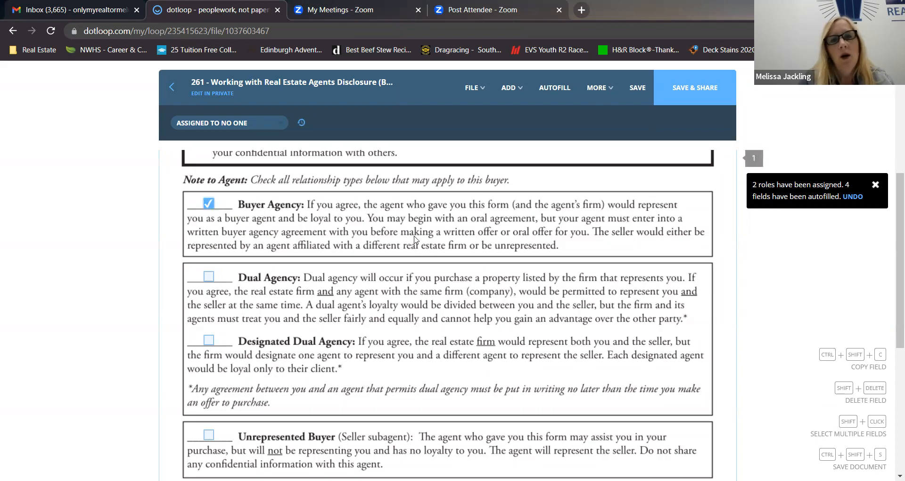
Read through the agency descriptions on the disclosure and tick Dual Agency as well.
scroll(415, 240, up, 1)
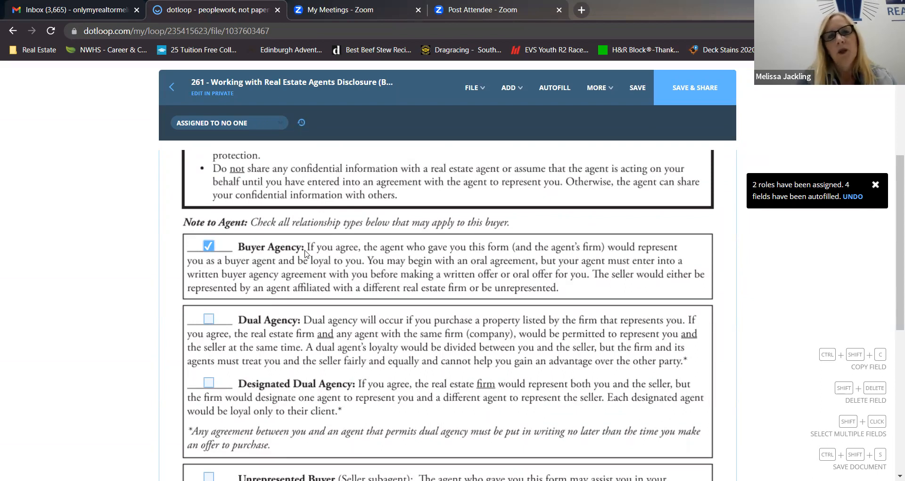
scroll(382, 267, down, 1)
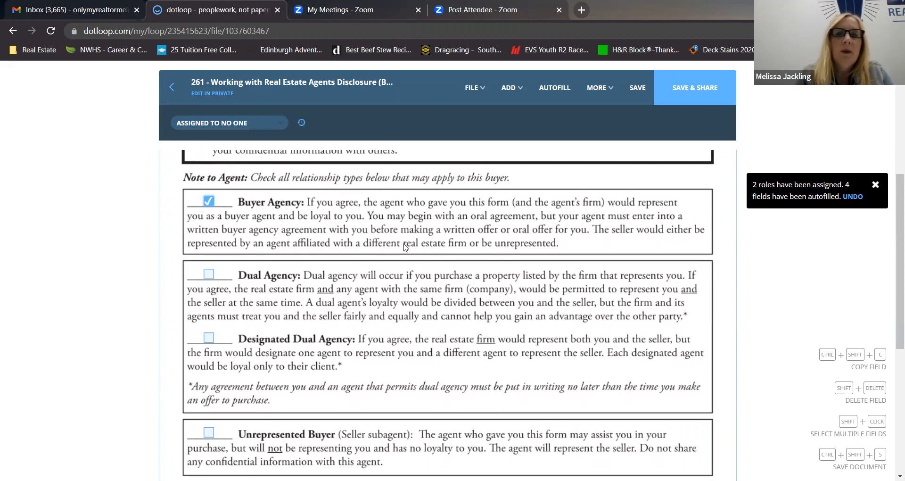
scroll(405, 247, down, 1)
scroll(405, 247, down, 1)
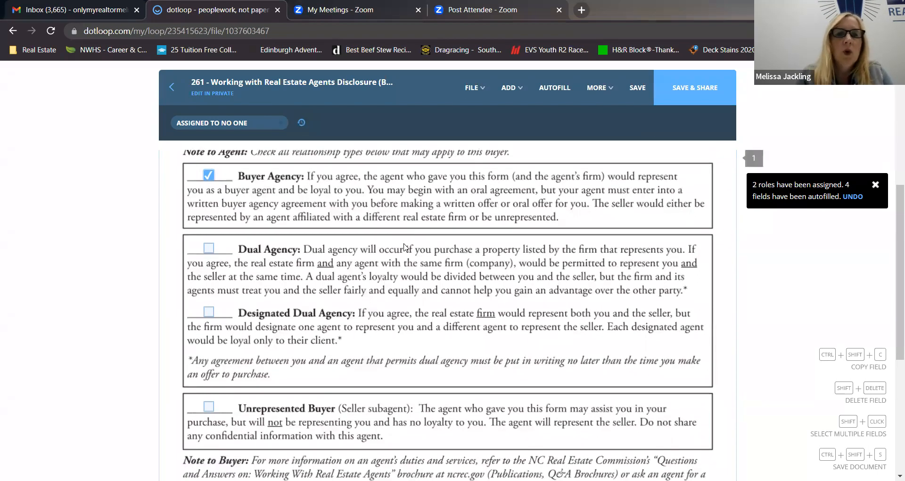
scroll(405, 247, down, 1)
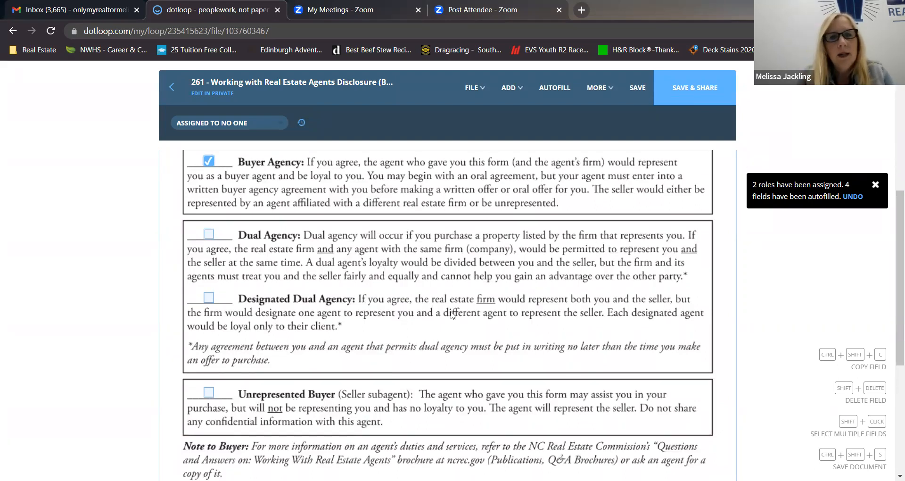
scroll(451, 315, up, 1)
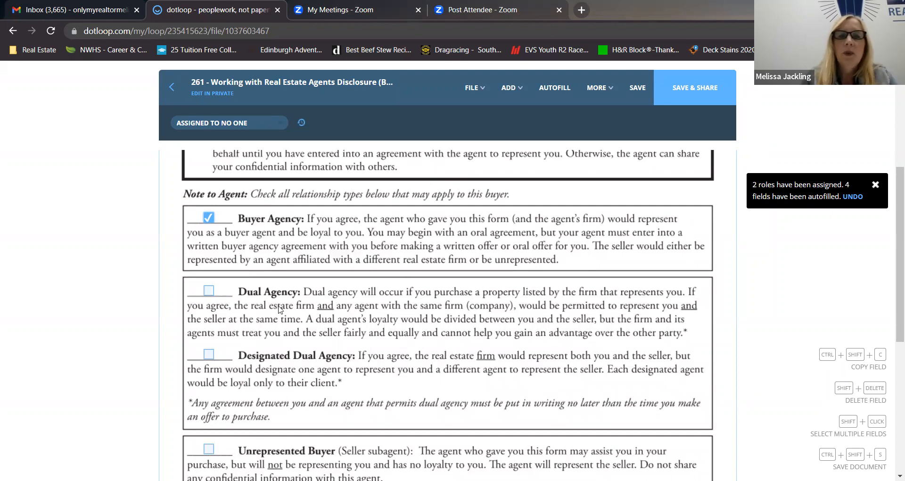
click(206, 296)
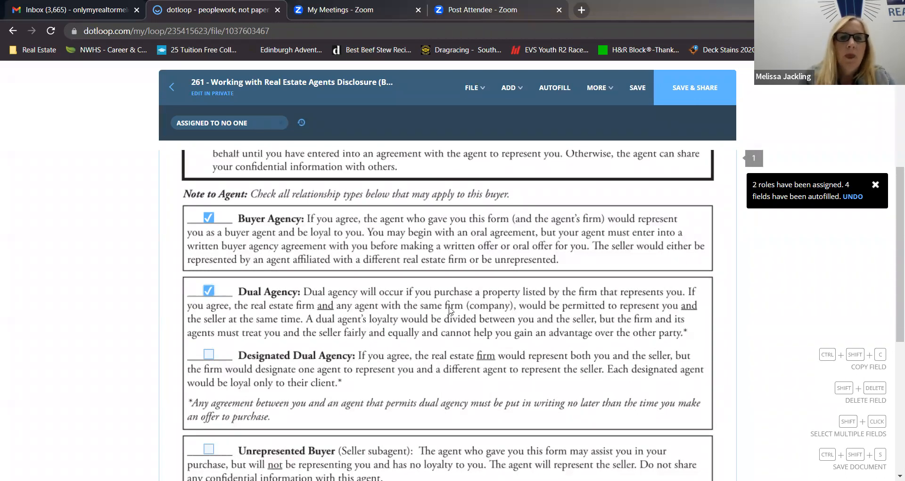
Rename the Working with Real Estate Agents Disclosure document as WREA.
scroll(447, 310, down, 2)
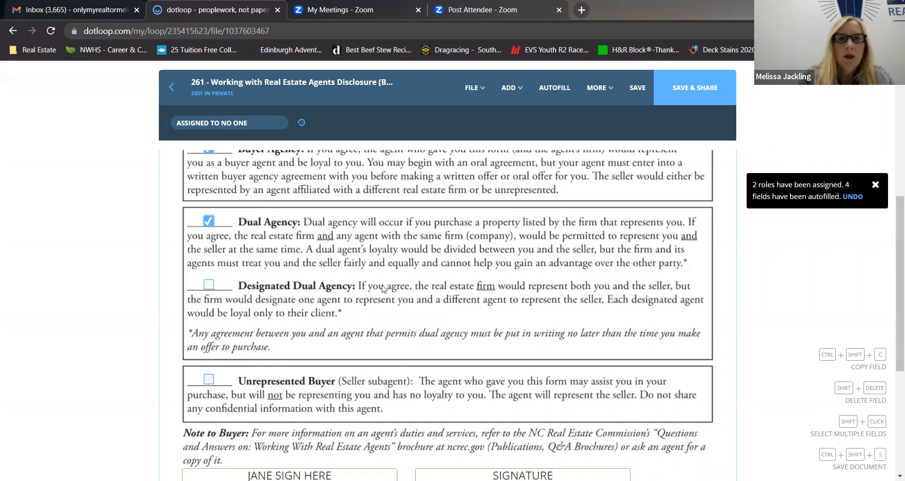
scroll(382, 289, down, 3)
scroll(382, 289, up, 8)
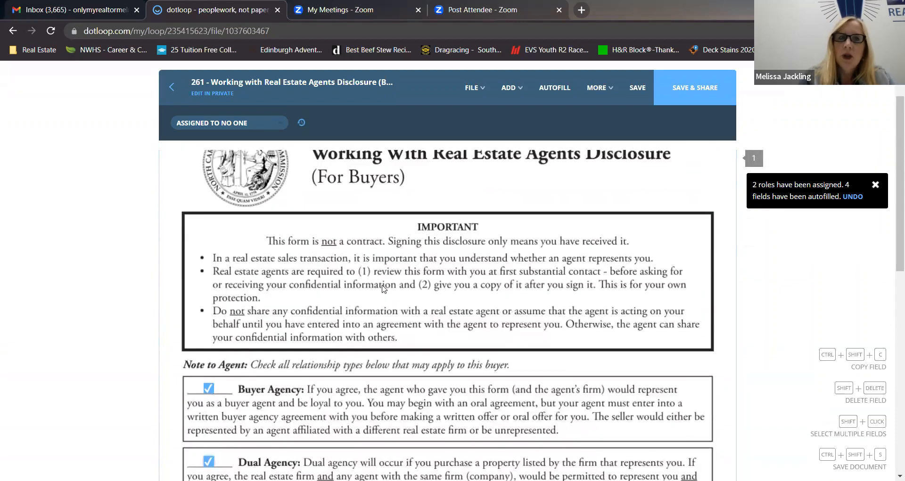
scroll(382, 288, down, 4)
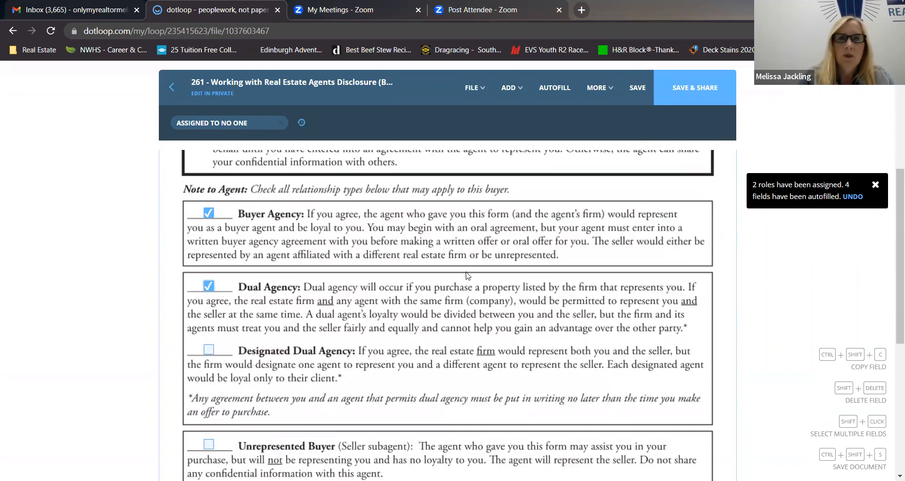
scroll(468, 275, up, 5)
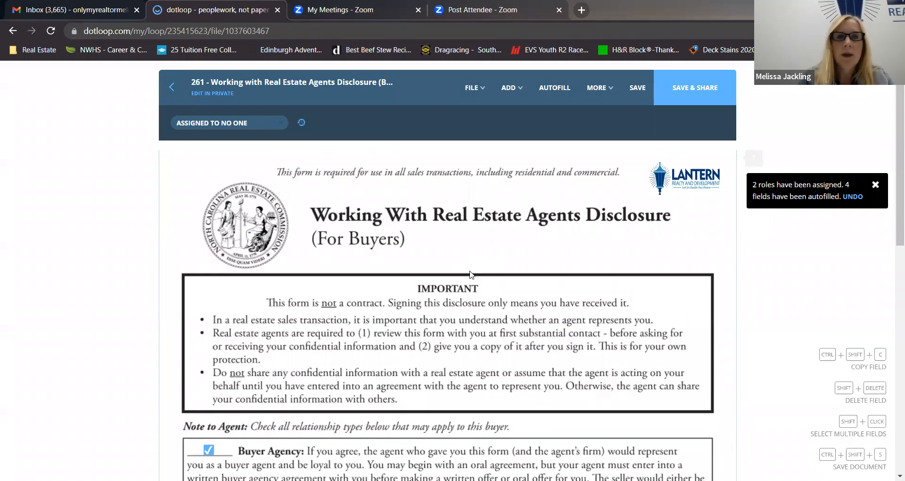
click(512, 88)
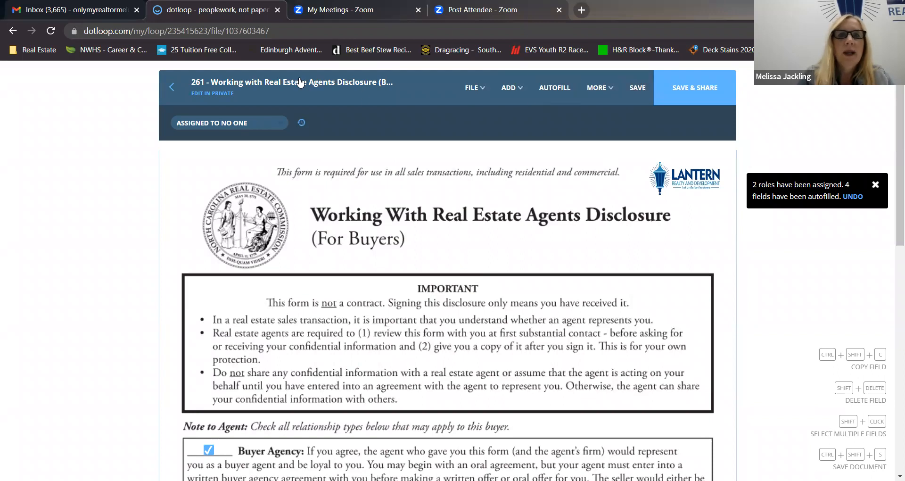
click(299, 82)
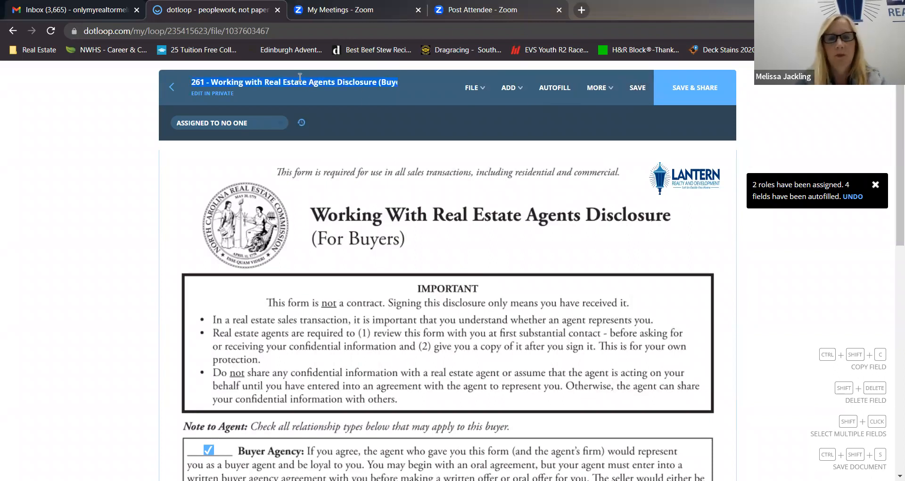
text(WREA)
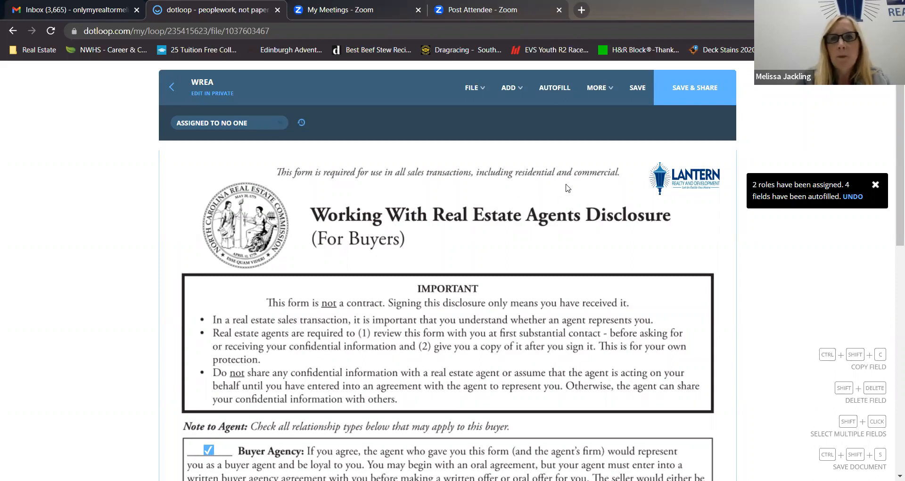
Save the WREA disclosure with its autofilled fields and ticked relationship types.
click(490, 98)
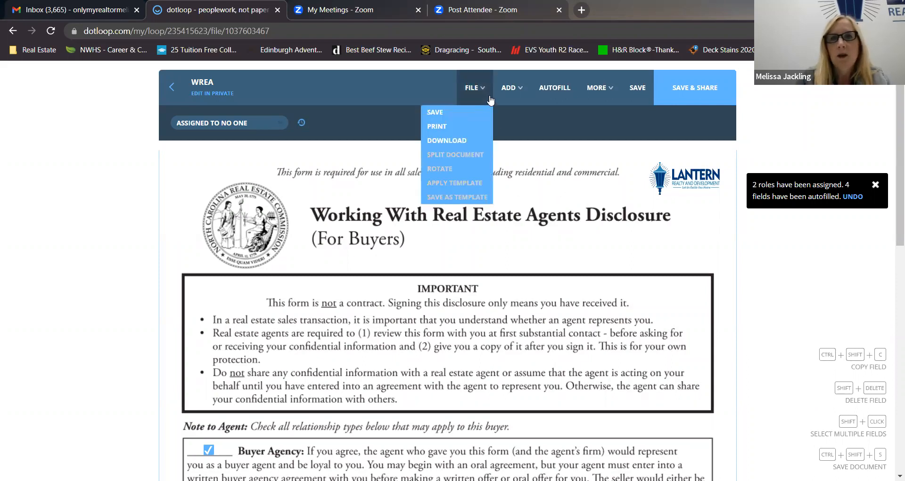
click(641, 89)
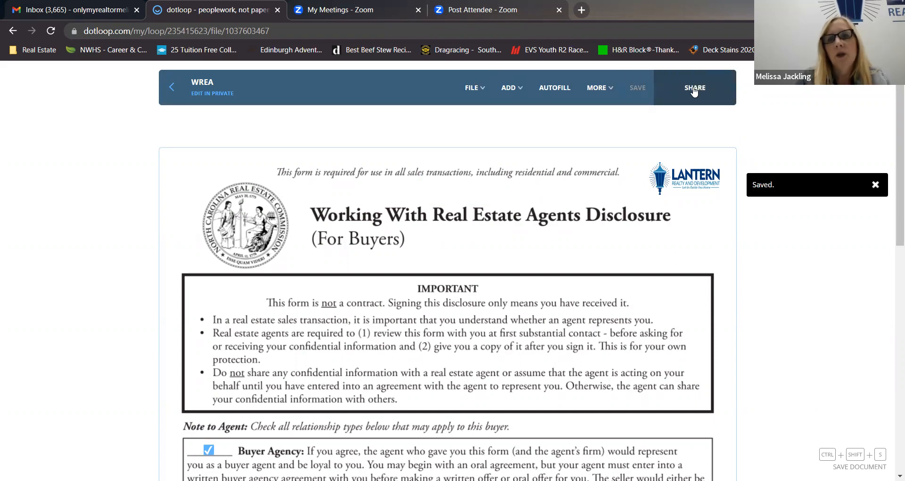
Try setting up the WREA document's sharing with the buyer, using the Can Sign permission.
click(694, 91)
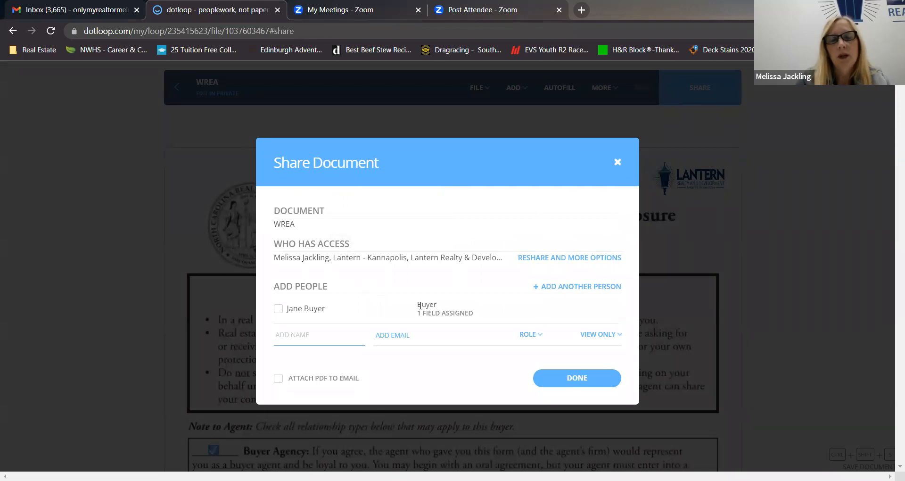
click(278, 310)
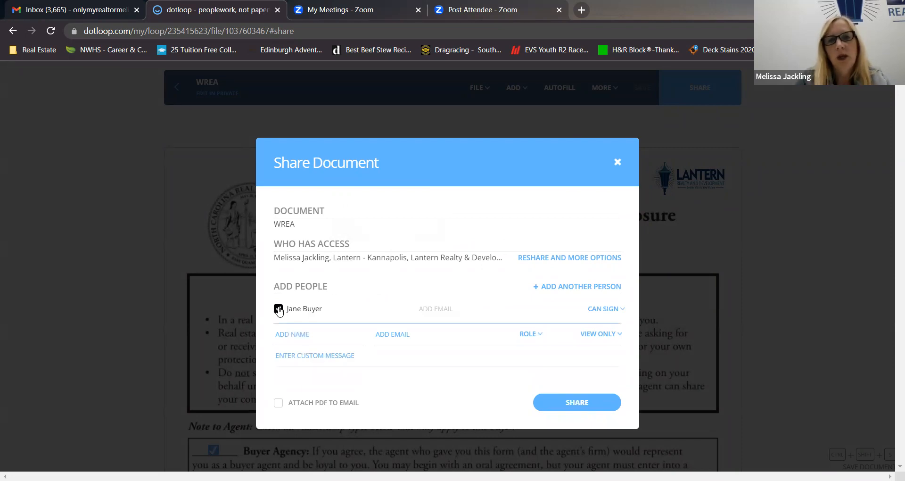
click(418, 310)
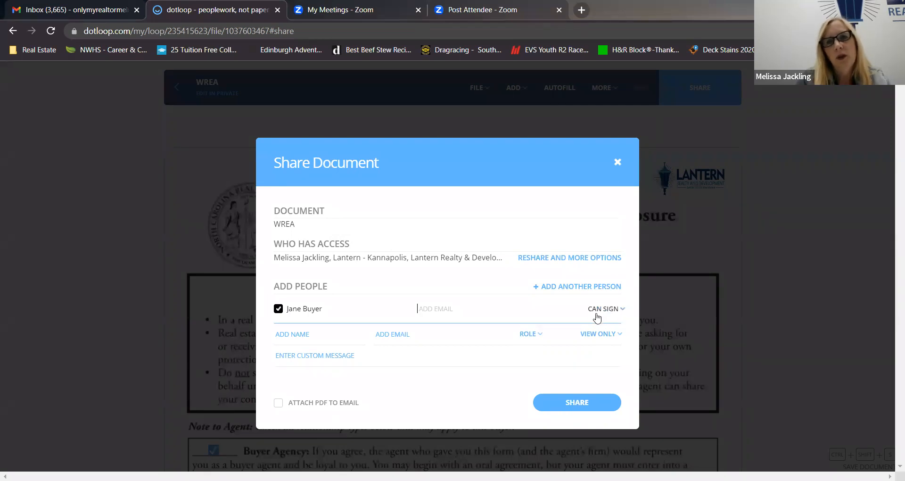
click(621, 311)
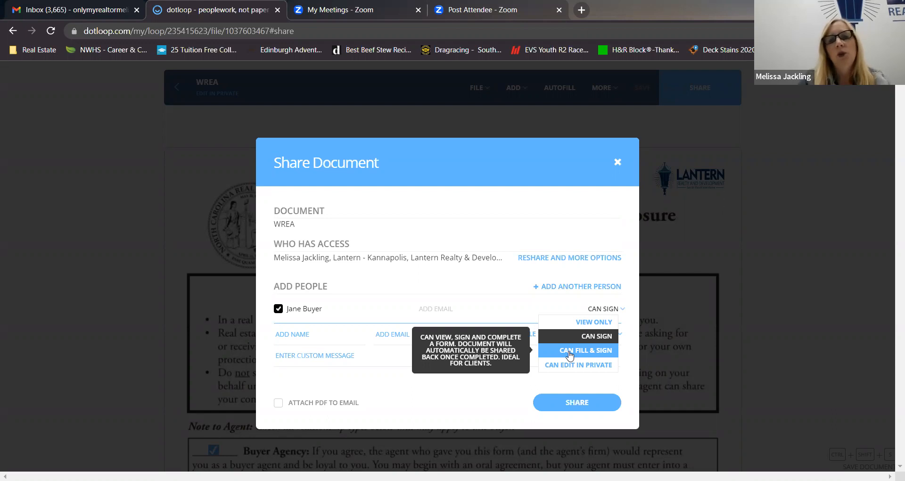
click(604, 341)
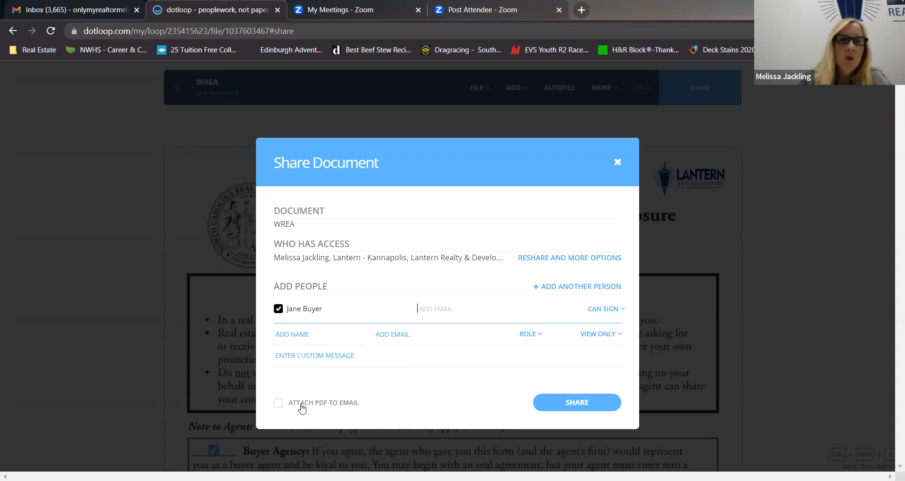
Try the PDF attachment option and custom message for the shared WREA document, and close the sharing setup without sending.
click(279, 405)
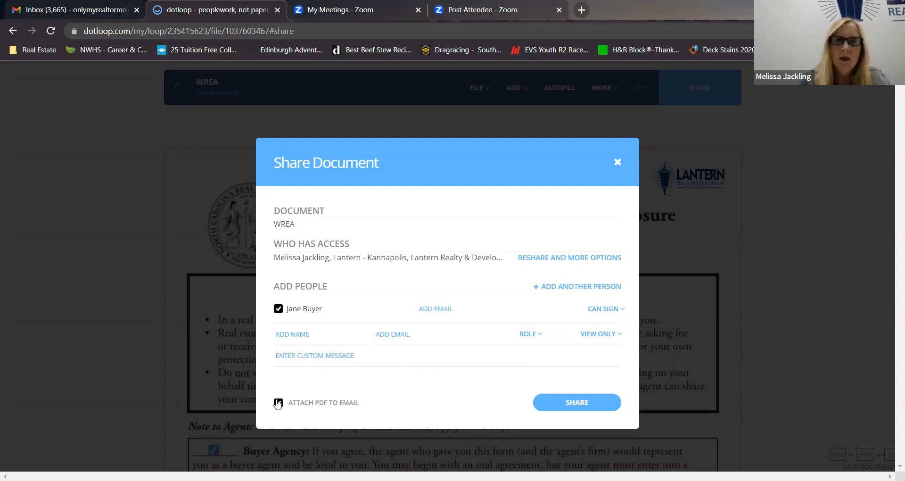
click(278, 404)
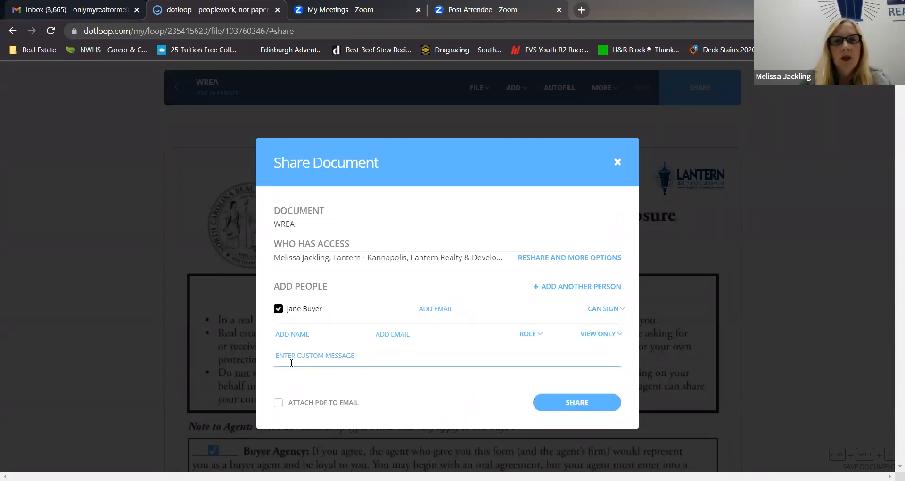
click(279, 353)
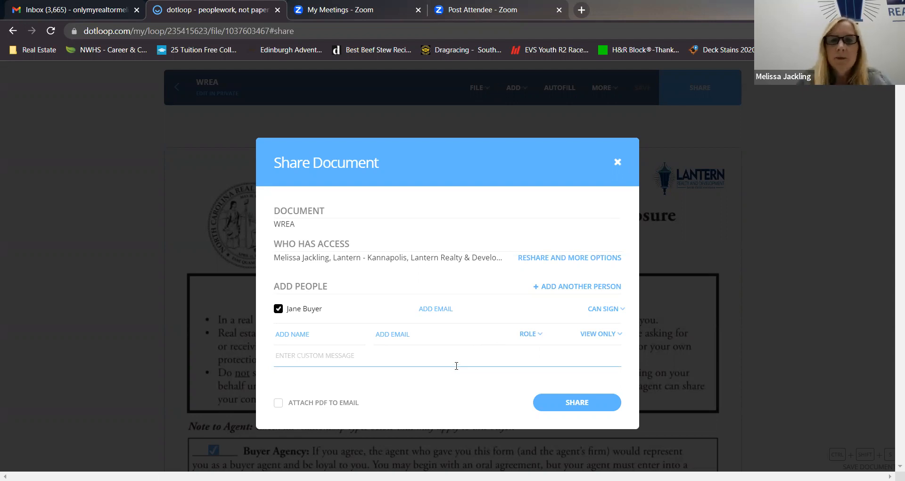
click(618, 161)
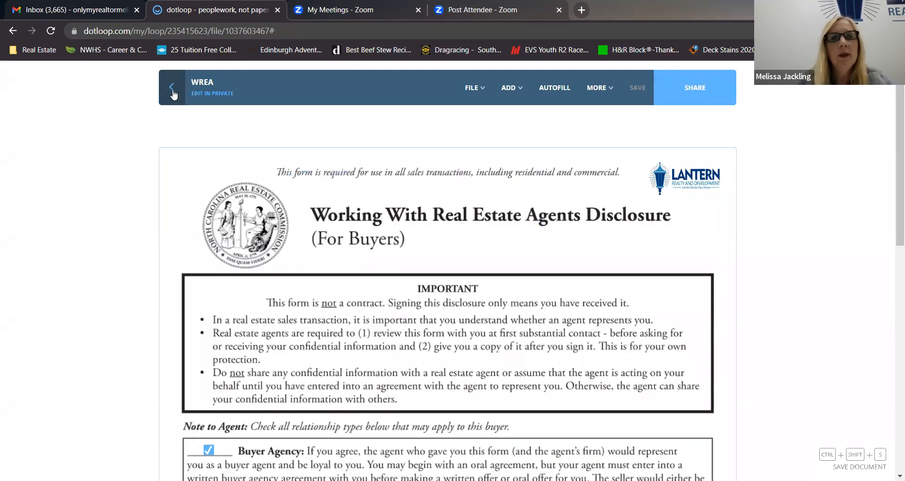
Return to the loop without sharing the disclosure and open the 201 - Exclusive Buyer Agency Agreement.
click(172, 89)
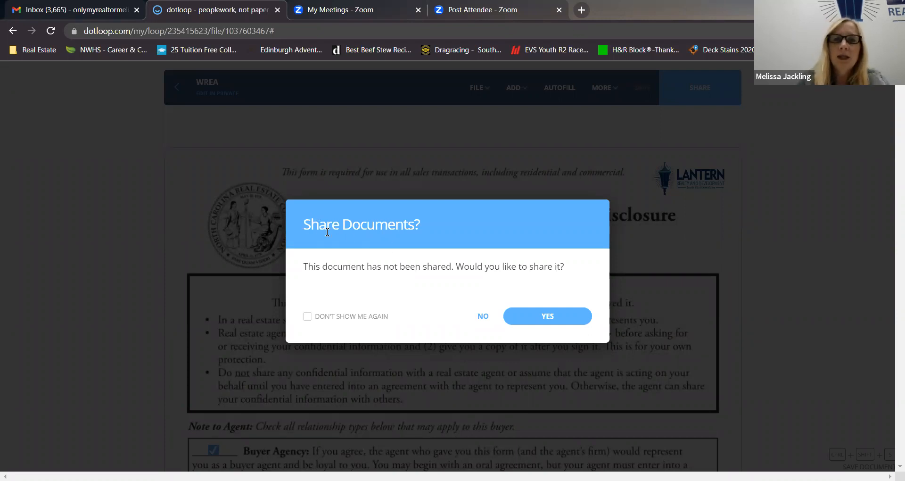
click(481, 316)
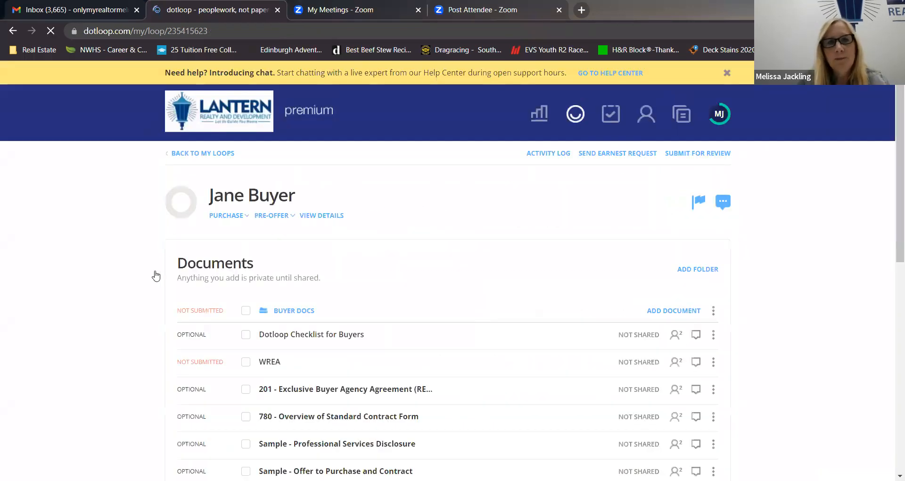
scroll(127, 313, down, 3)
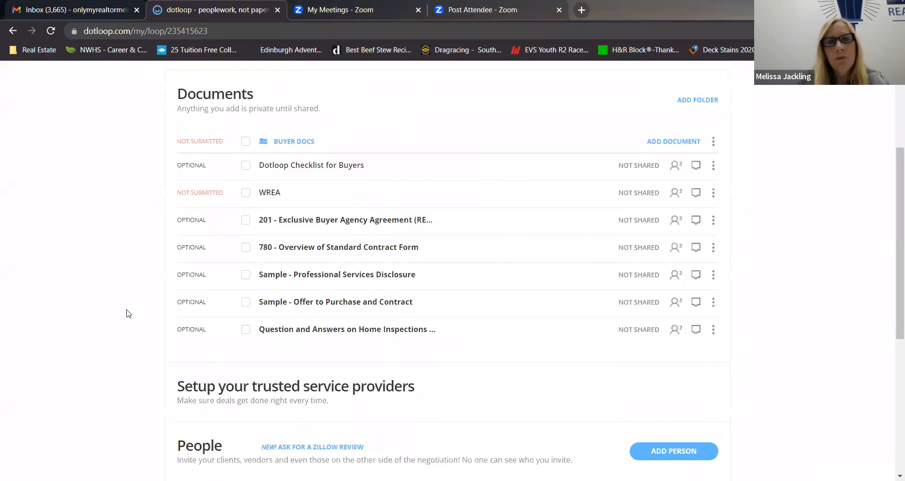
click(305, 221)
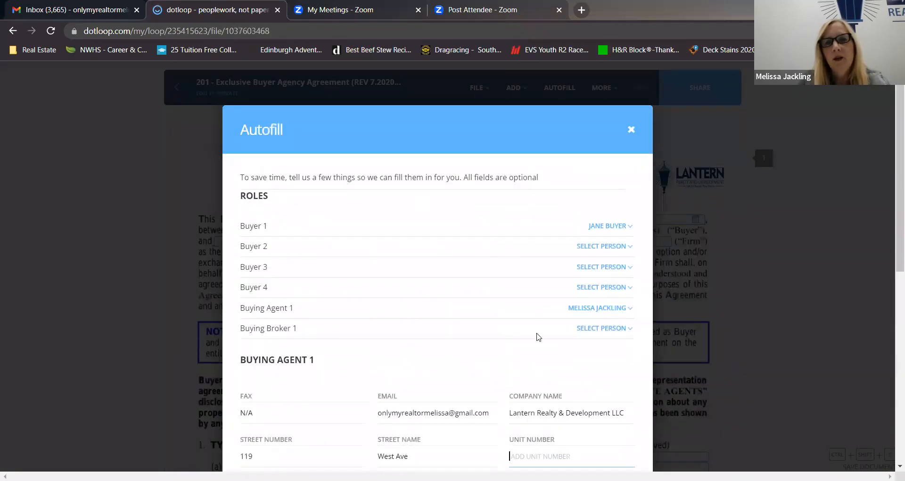
Review the roles and the buying agent and buyer details, and autofill the buyer agency agreement with them.
scroll(538, 336, down, 1)
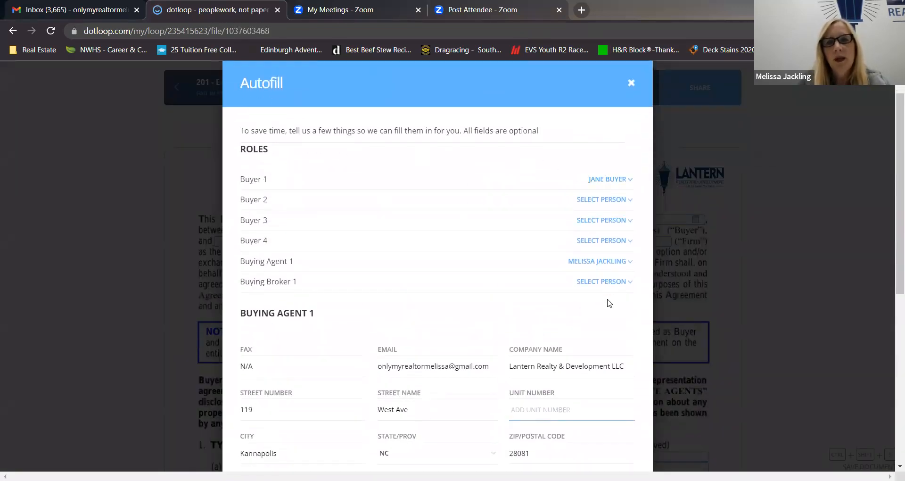
scroll(606, 303, down, 3)
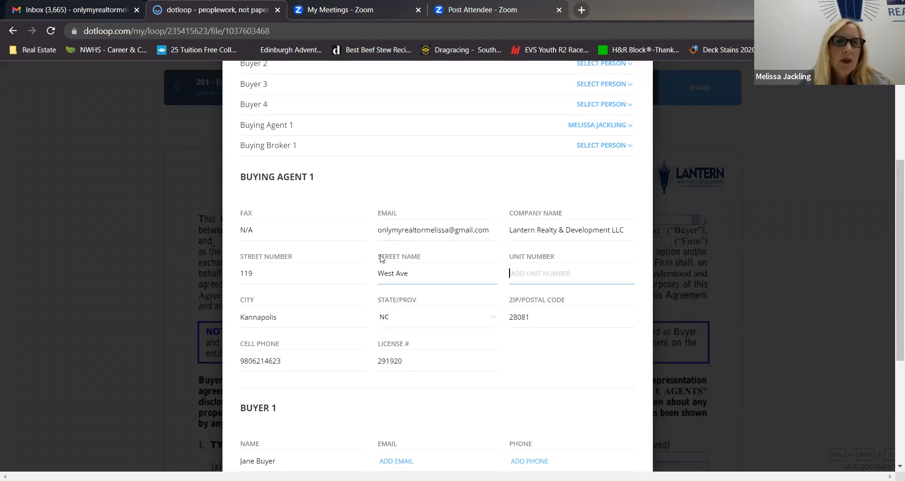
scroll(514, 414, down, 1)
scroll(514, 414, down, 2)
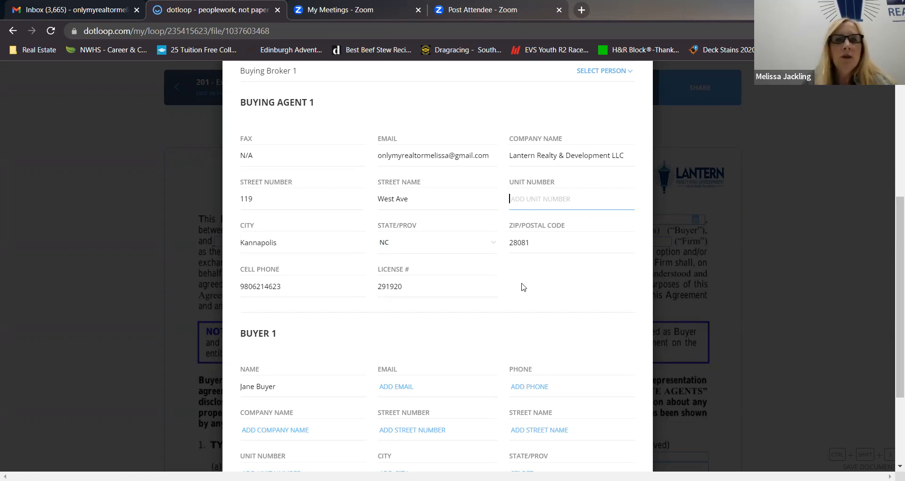
click(262, 197)
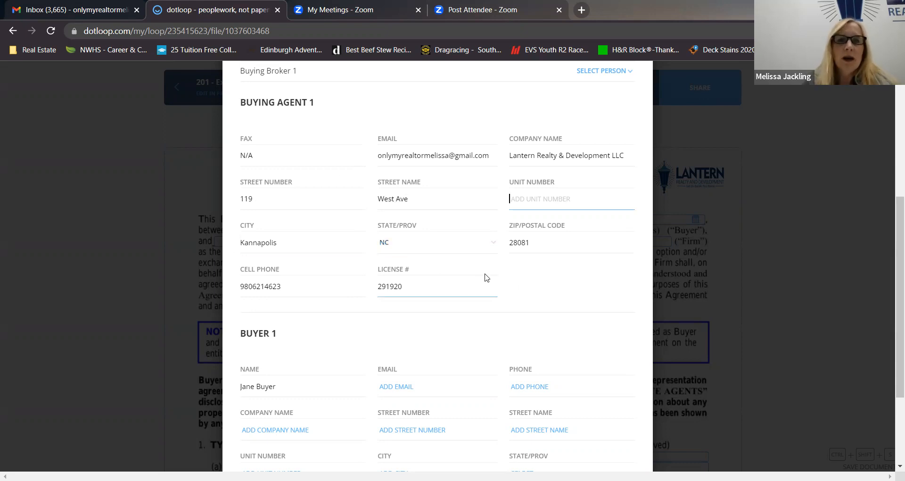
scroll(488, 275, down, 1)
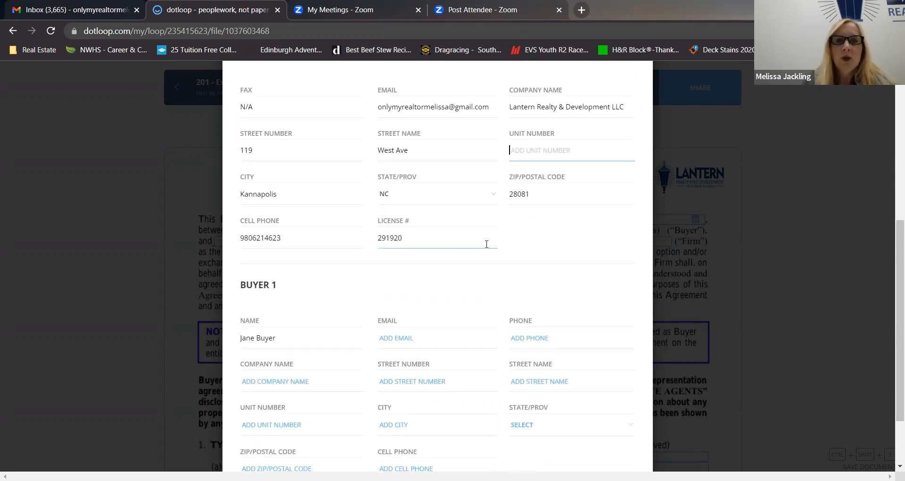
scroll(542, 251, down, 2)
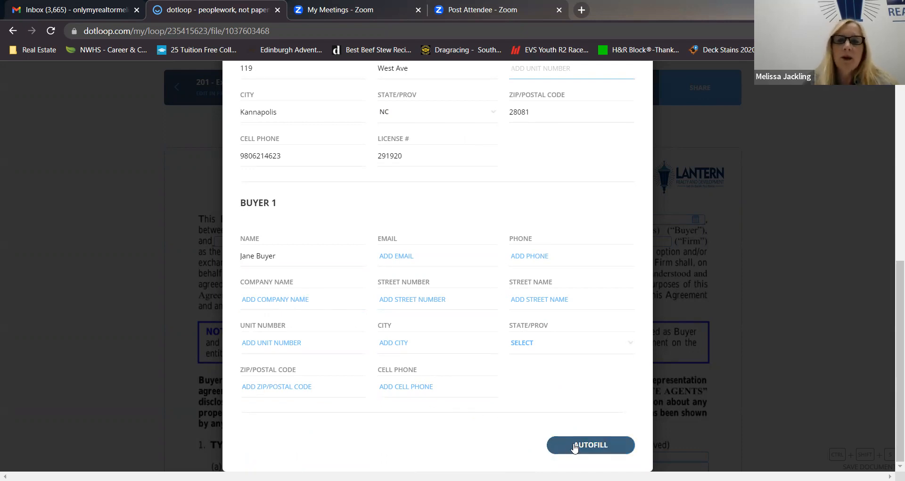
click(586, 445)
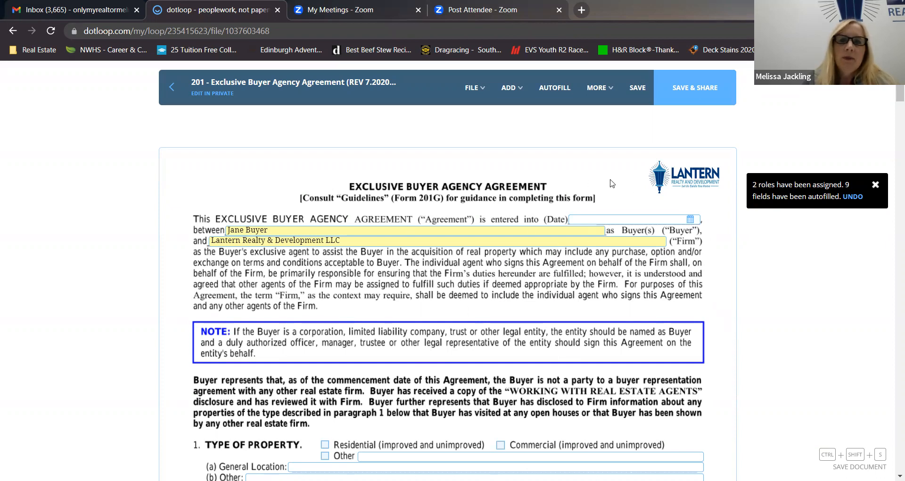
Date the buyer agency agreement 04/06/2023 and tick Residential as the type of property.
click(691, 219)
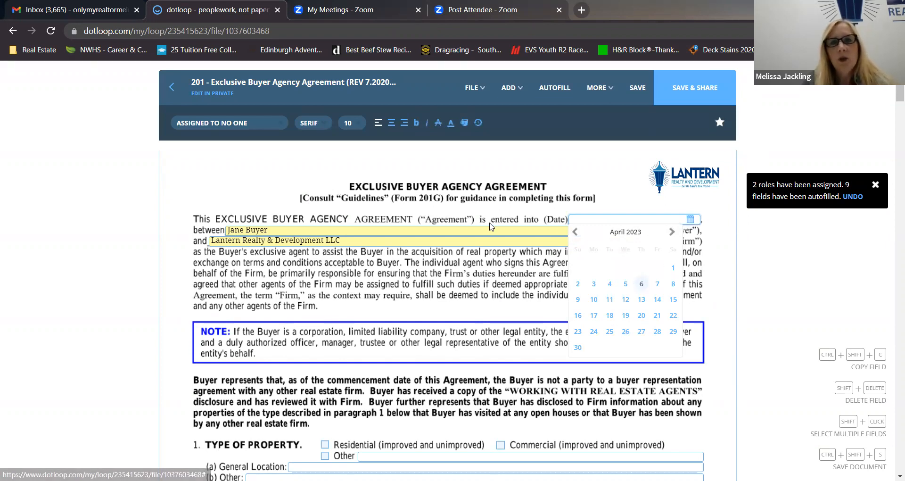
click(641, 284)
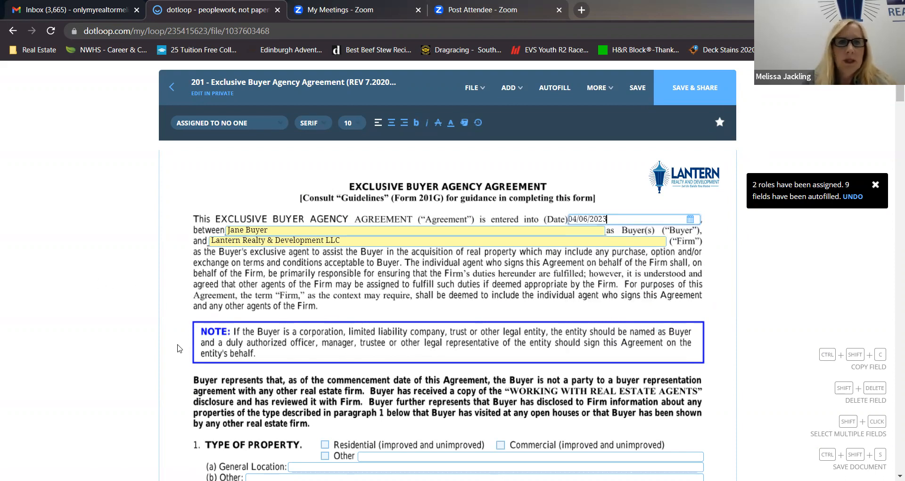
scroll(179, 349, down, 4)
click(325, 264)
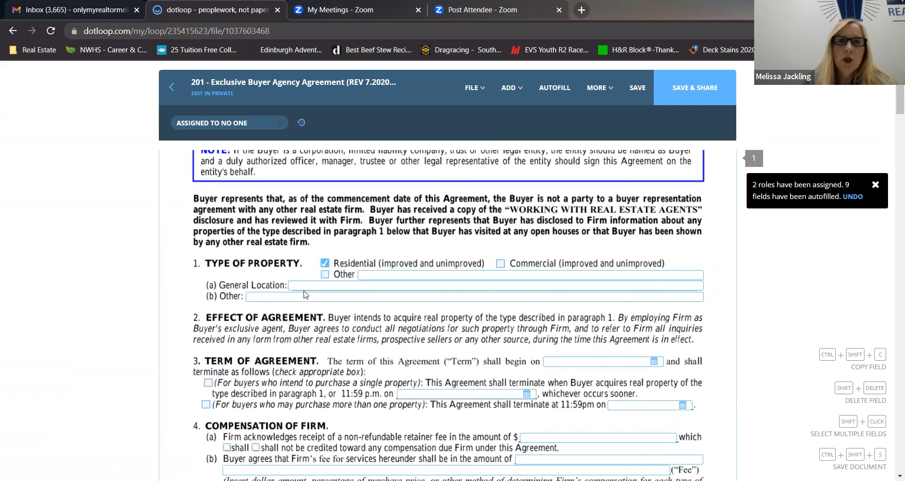
click(330, 284)
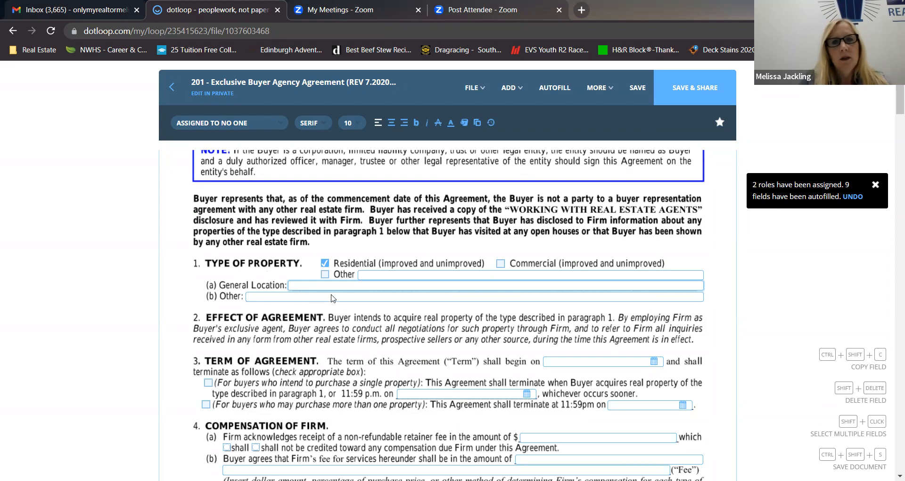
Set the start date in the agreement's Term of Agreement section to 04/06/2023.
scroll(368, 321, down, 3)
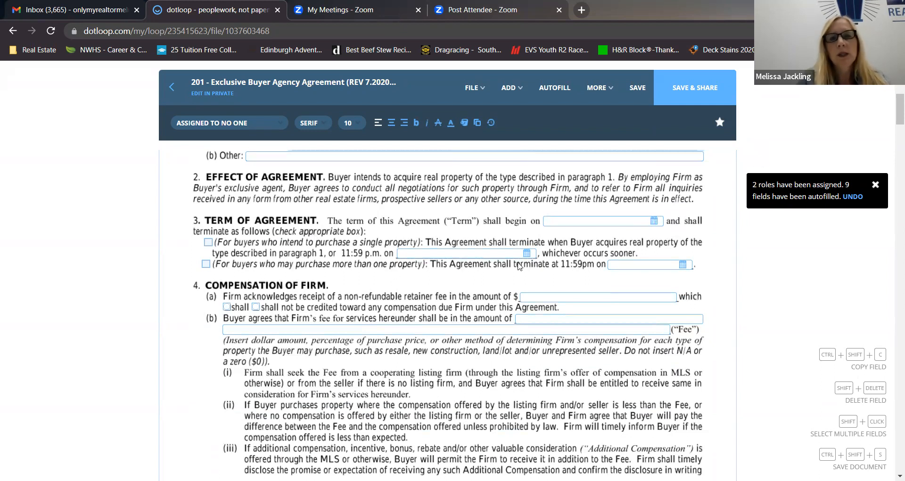
click(645, 224)
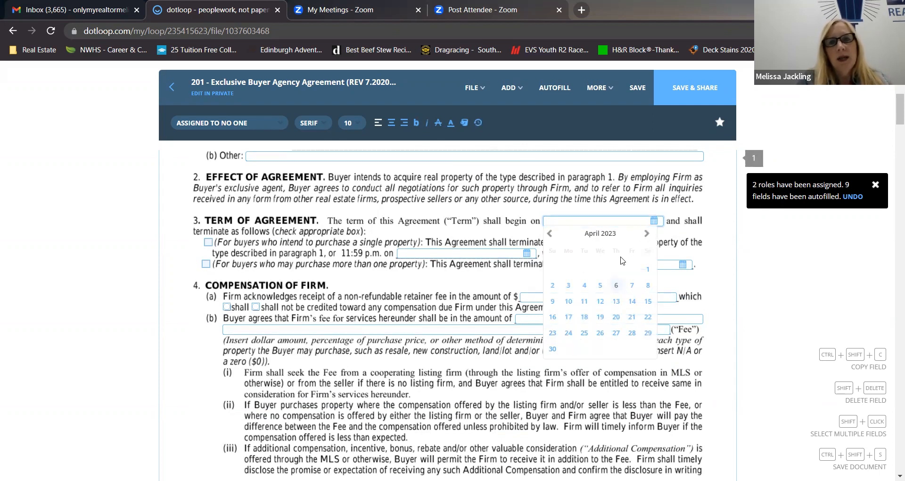
click(616, 285)
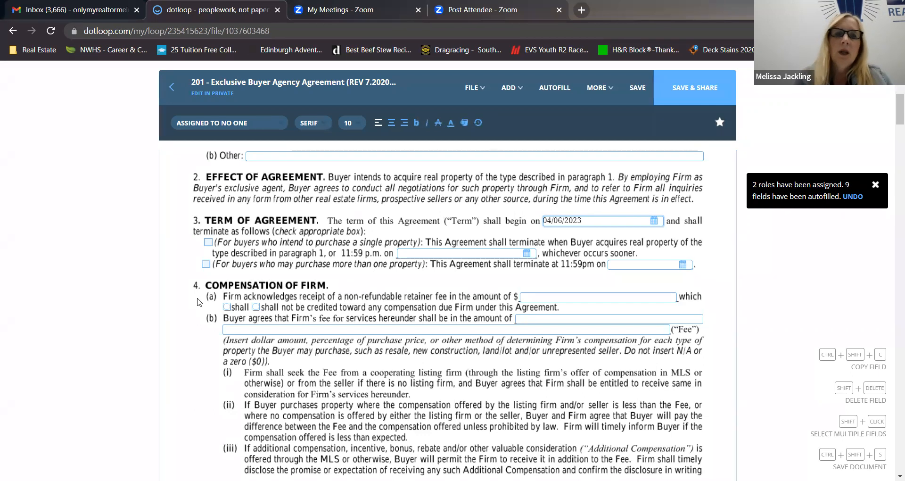
Try the termination option for buyers who may purchase more than one property, and untick it again.
click(205, 264)
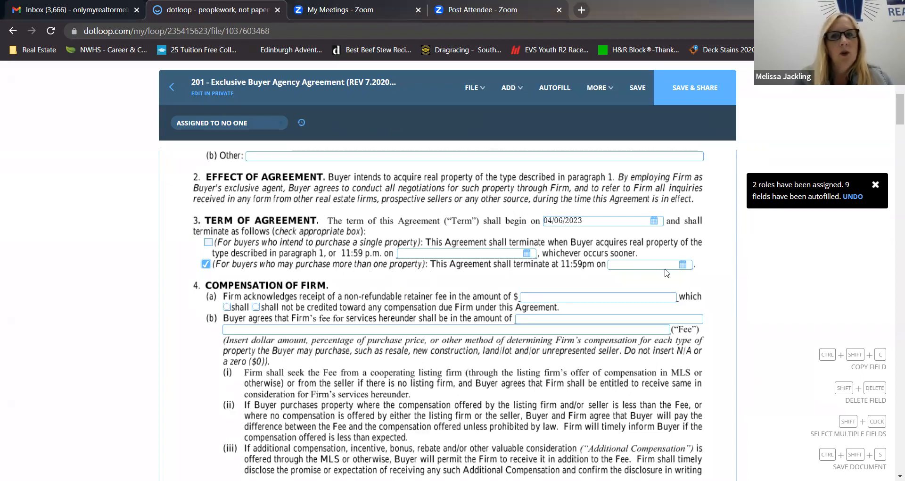
click(682, 265)
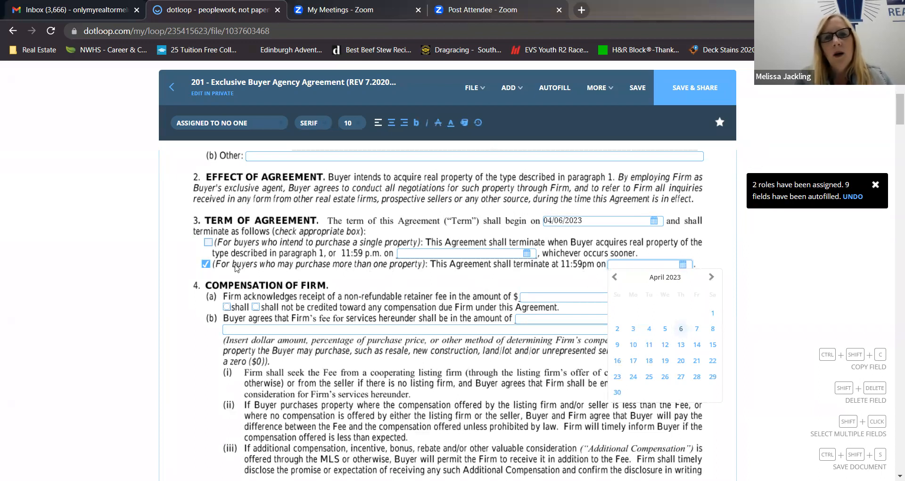
click(205, 265)
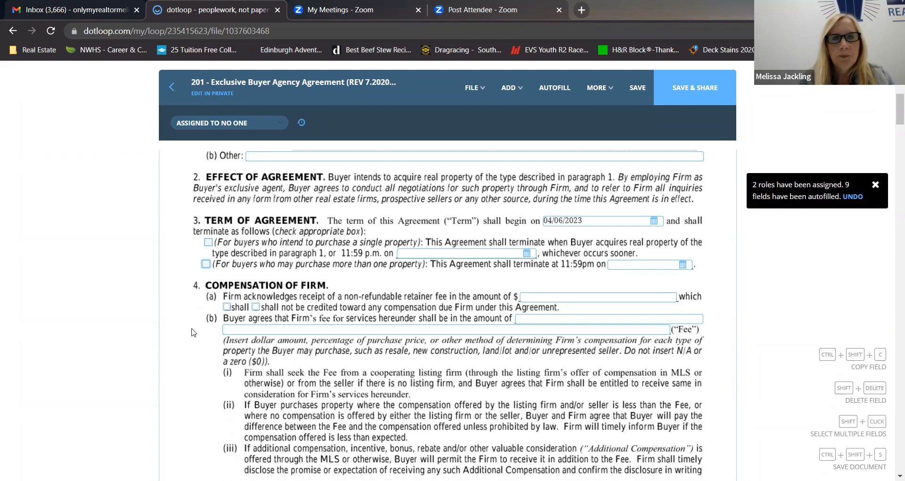
Assign the second buyer initials field in the page 1 footer to No One.
scroll(193, 333, down, 2)
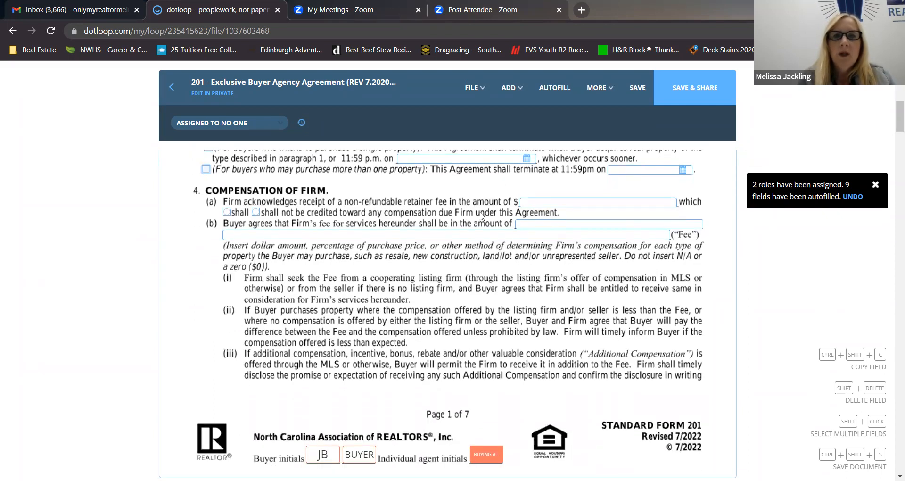
scroll(285, 344, down, 3)
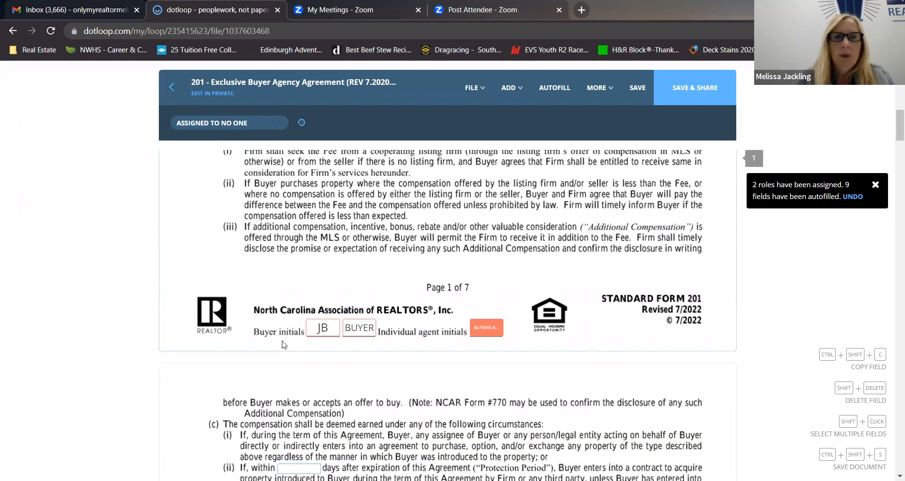
scroll(283, 344, down, 2)
click(363, 229)
click(238, 124)
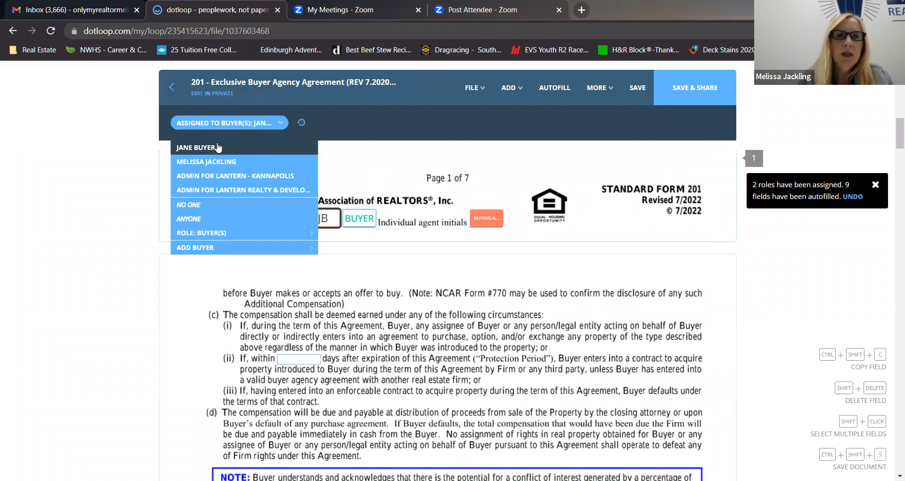
click(197, 205)
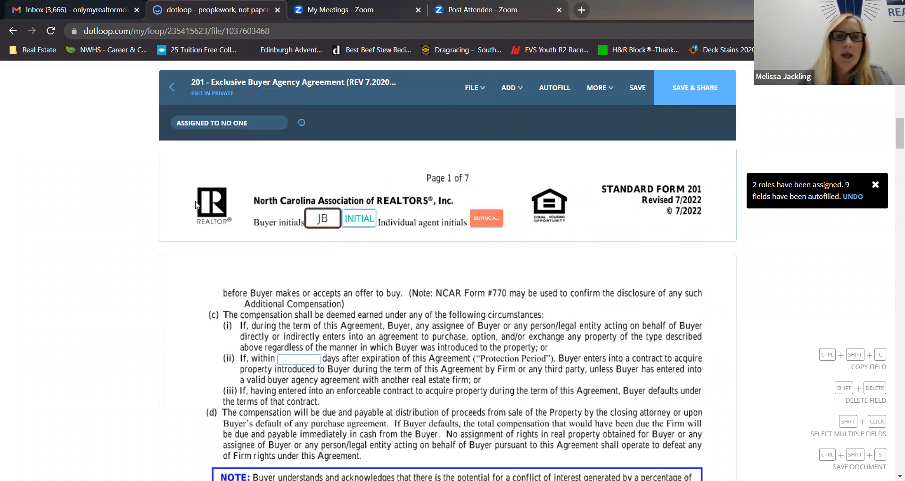
click(222, 307)
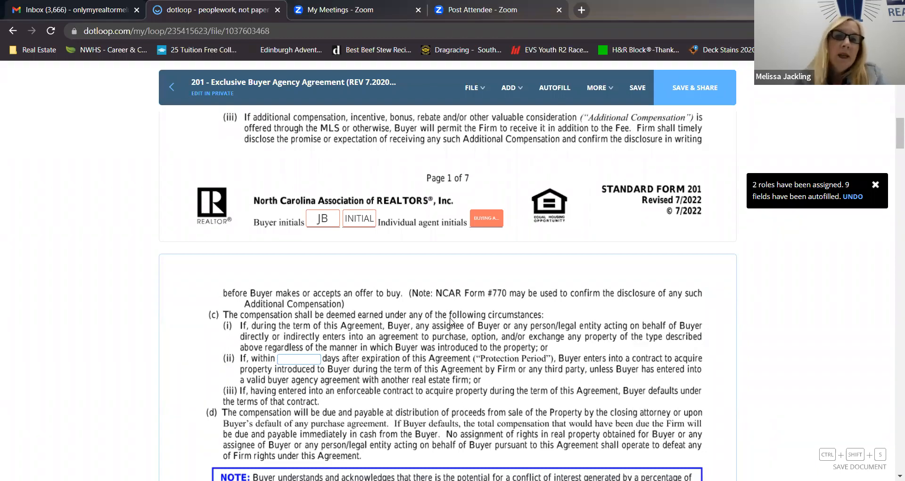
mouse_move(482, 227)
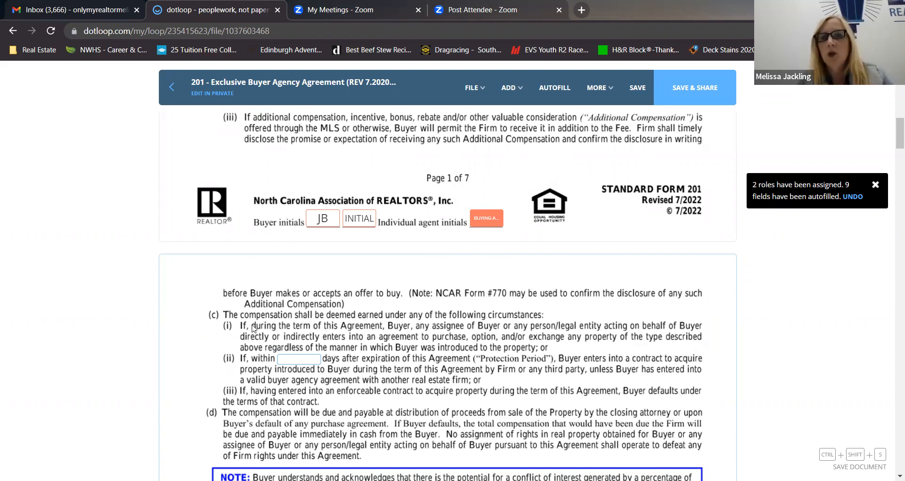
Assign both buyer initials fields beside Exclusive Representation, under Authorization/Direction on page 5, to No One.
scroll(253, 328, down, 12)
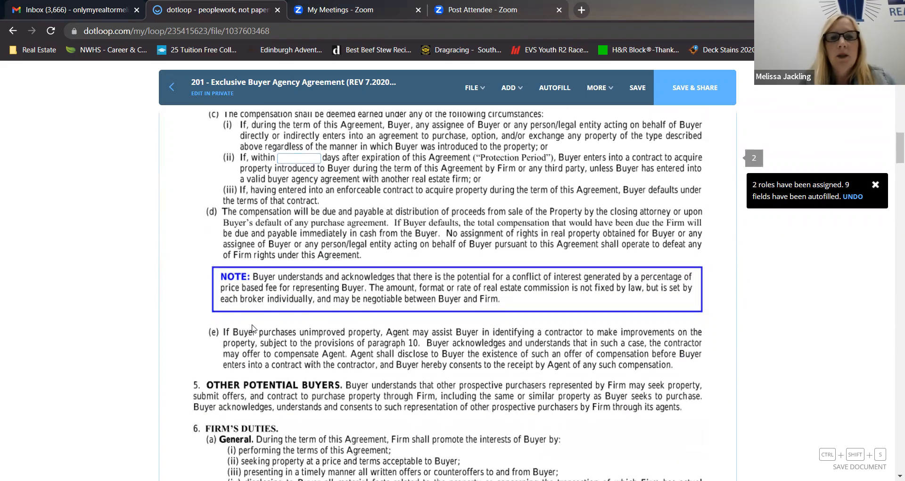
scroll(253, 329, down, 10)
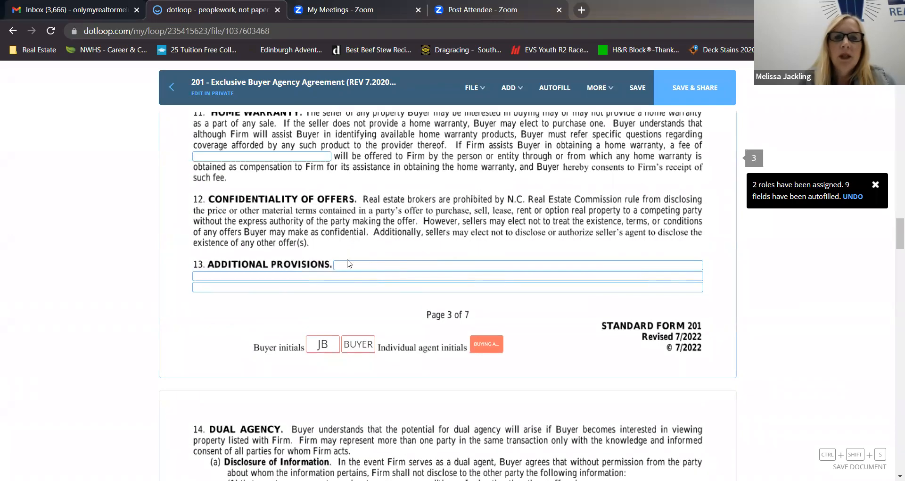
scroll(194, 314, down, 6)
scroll(194, 315, down, 10)
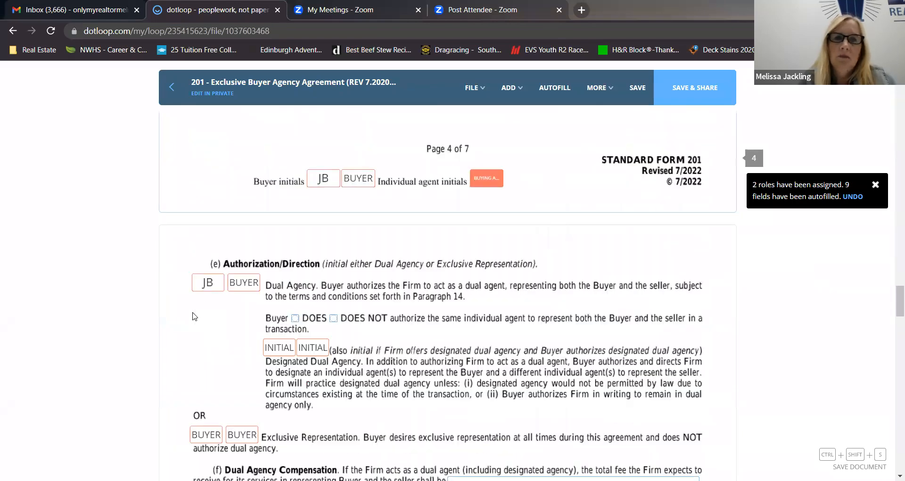
scroll(194, 316, up, 2)
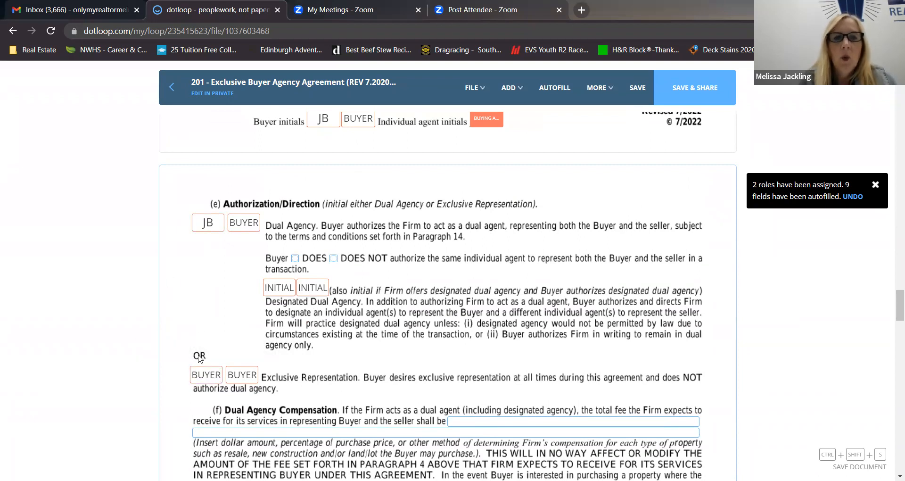
scroll(382, 354, down, 1)
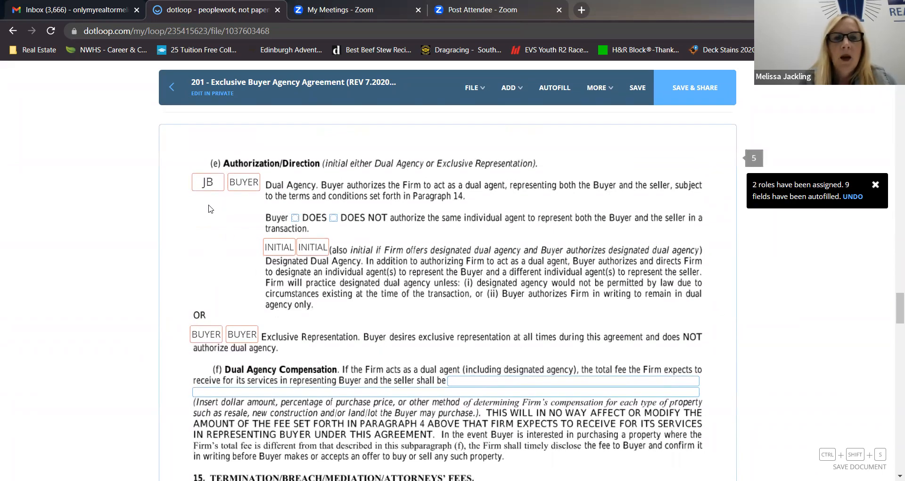
click(206, 334)
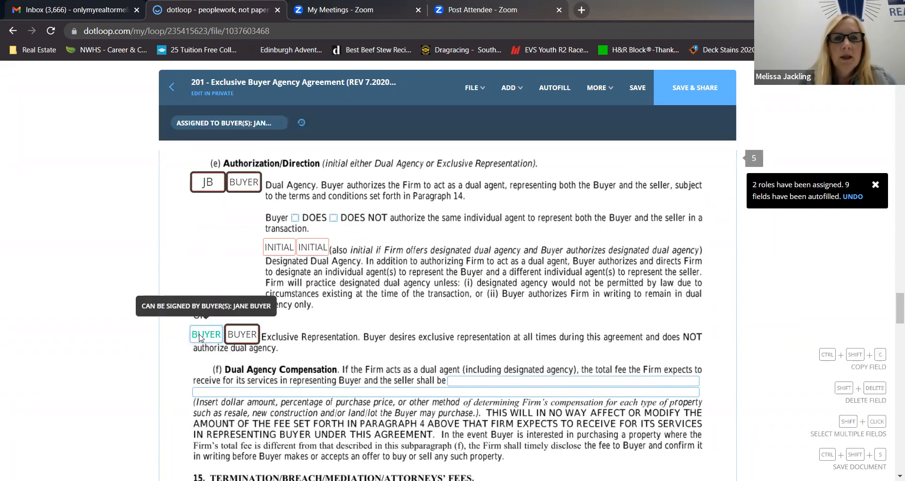
click(216, 123)
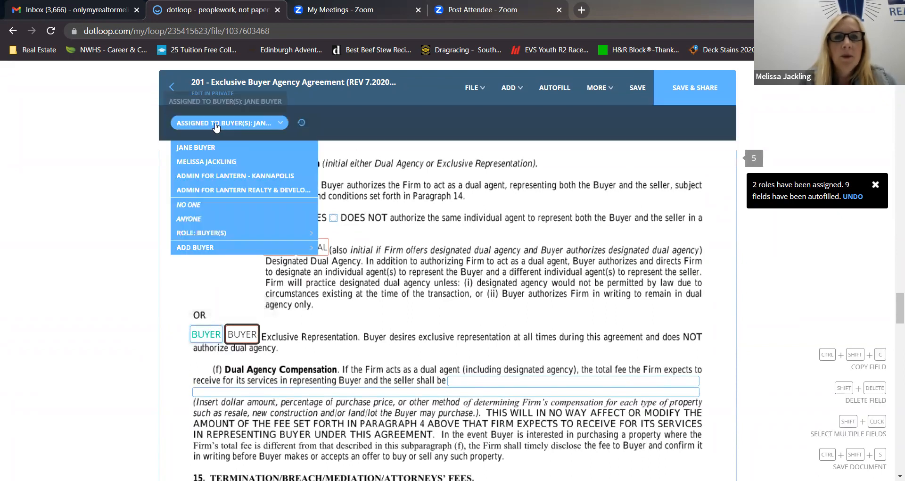
click(189, 205)
click(231, 332)
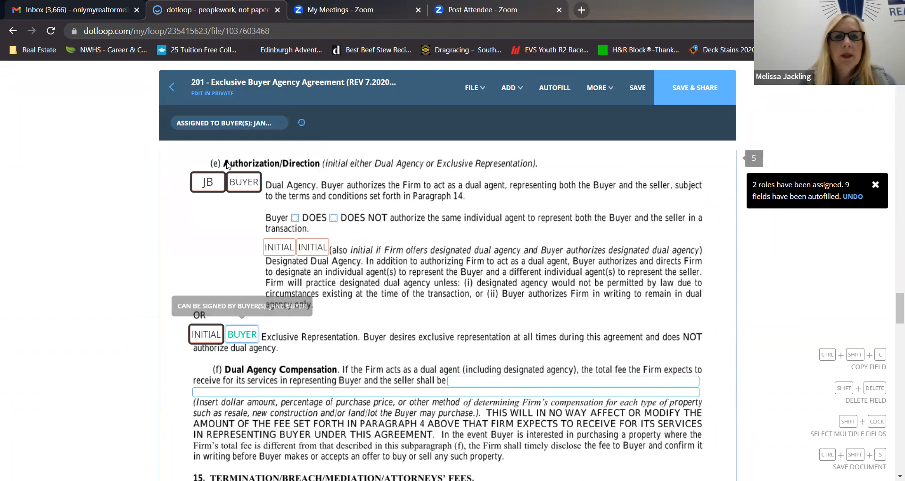
click(229, 123)
click(198, 206)
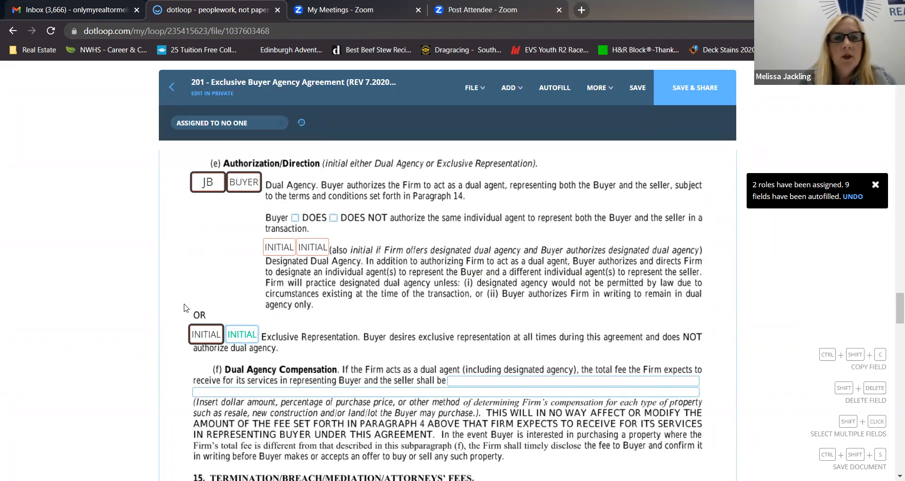
Review the Dual Agency terms and authorization choices, and select the total fee field under Dual Agency Compensation.
scroll(420, 325, up, 1)
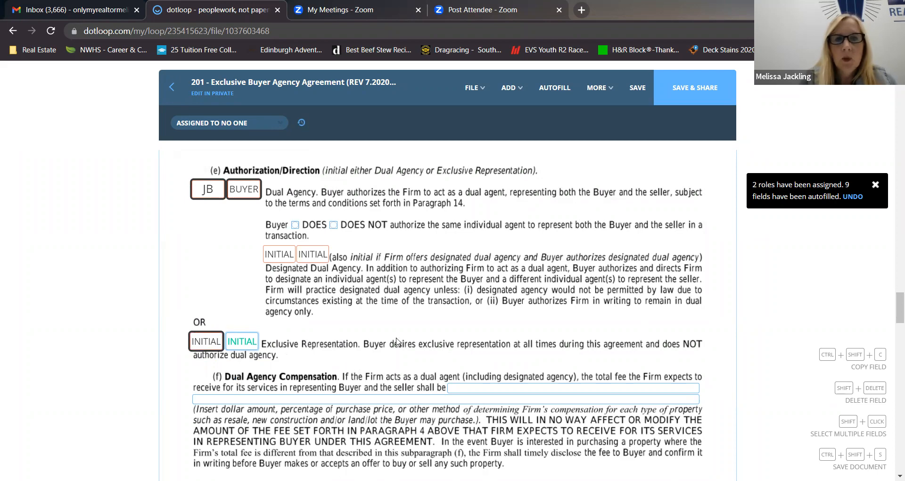
scroll(446, 342, down, 2)
scroll(447, 342, up, 10)
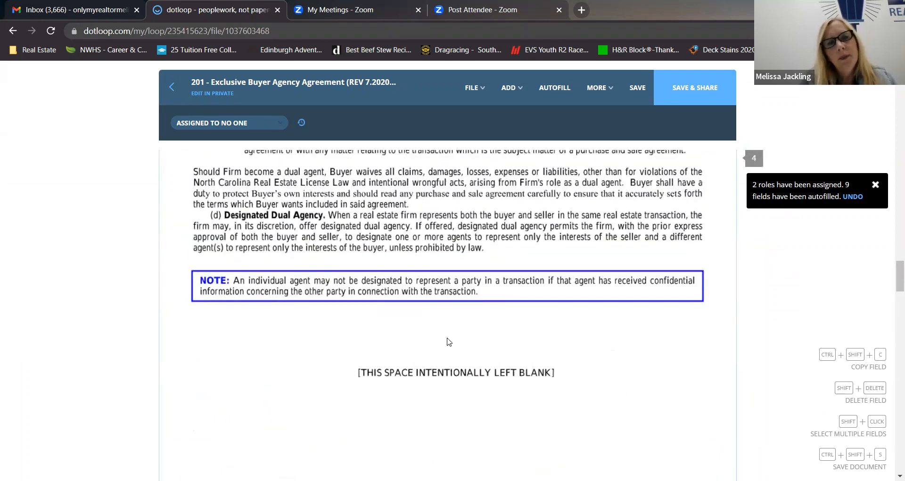
scroll(447, 341, up, 10)
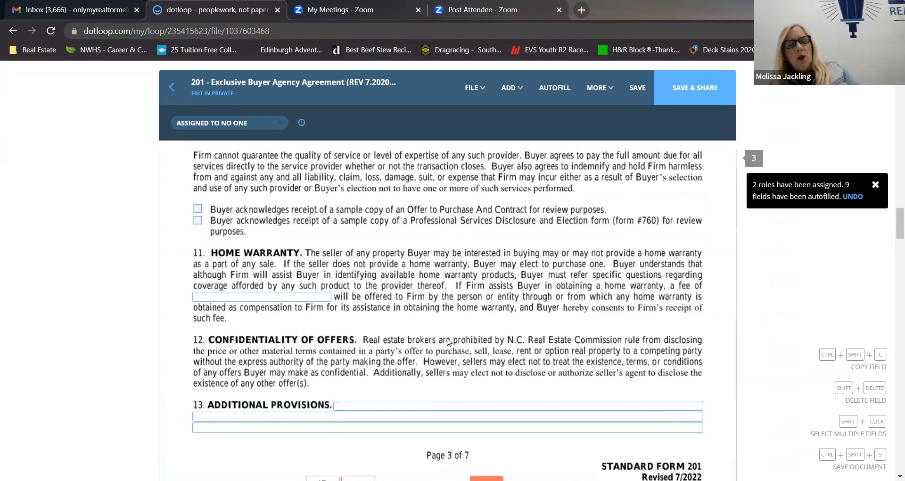
scroll(447, 342, down, 12)
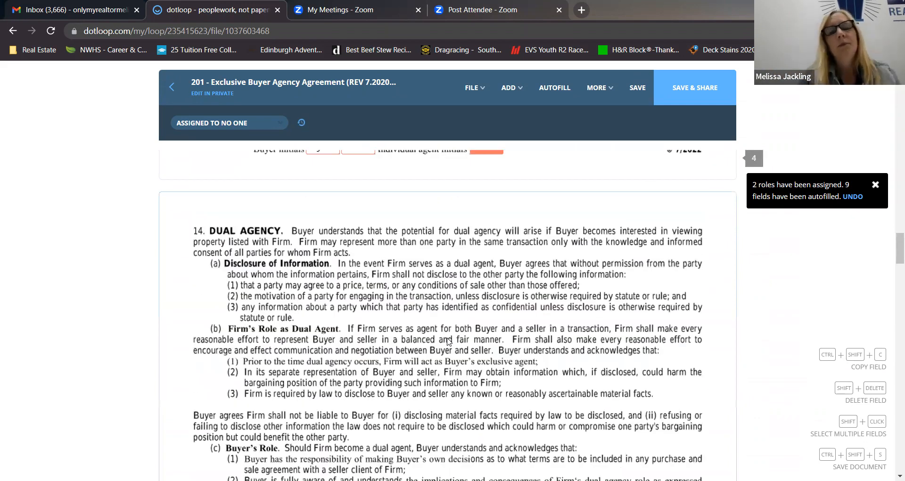
scroll(447, 341, down, 8)
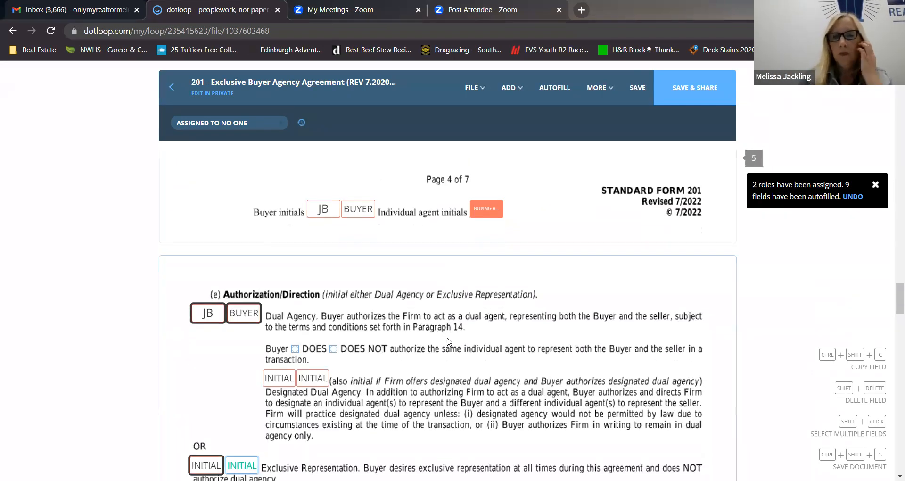
scroll(447, 341, down, 5)
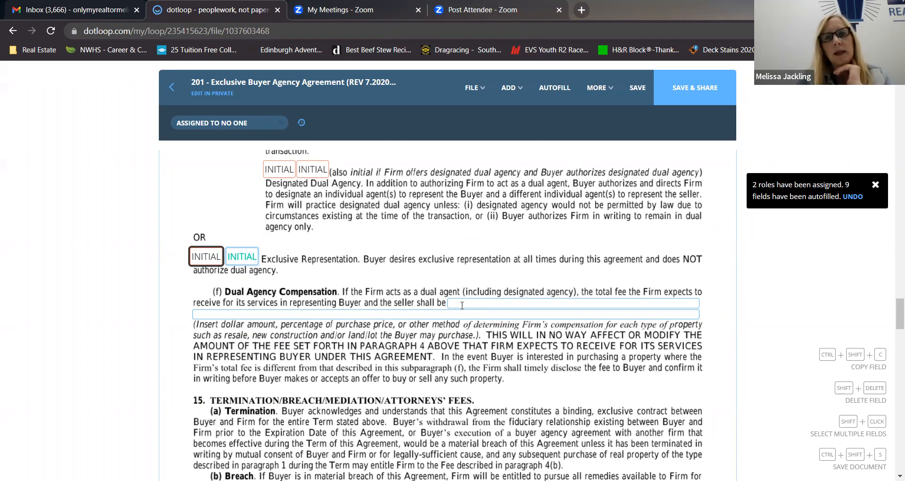
click(482, 300)
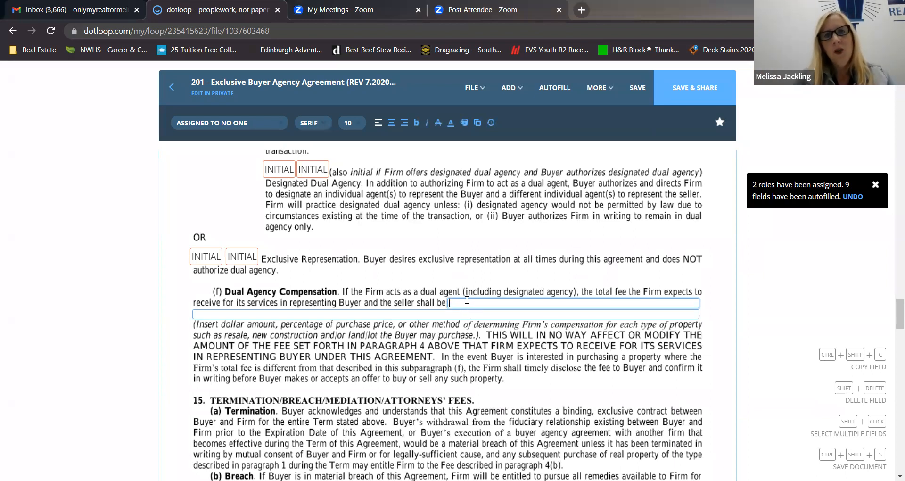
Return to Compensation of Firm on page 1 and open the retainer fee and firm's fee amounts for entry.
scroll(398, 333, down, 3)
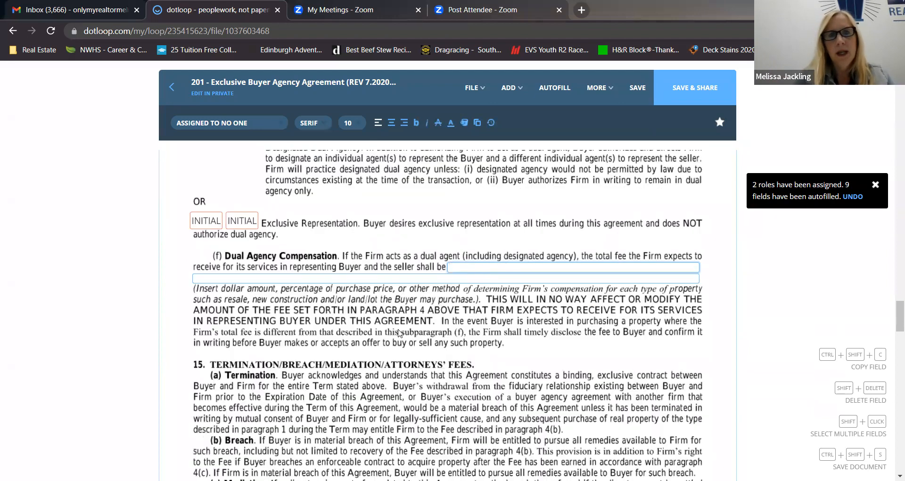
scroll(398, 333, down, 20)
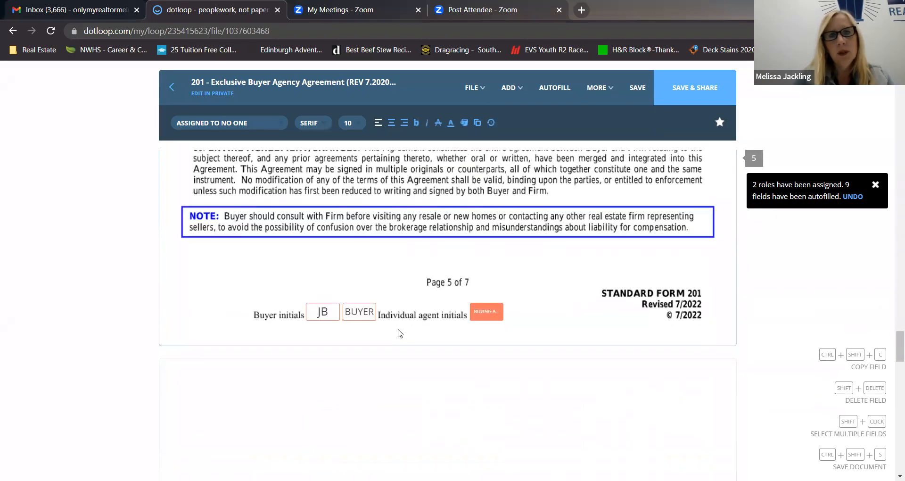
scroll(398, 333, up, 20)
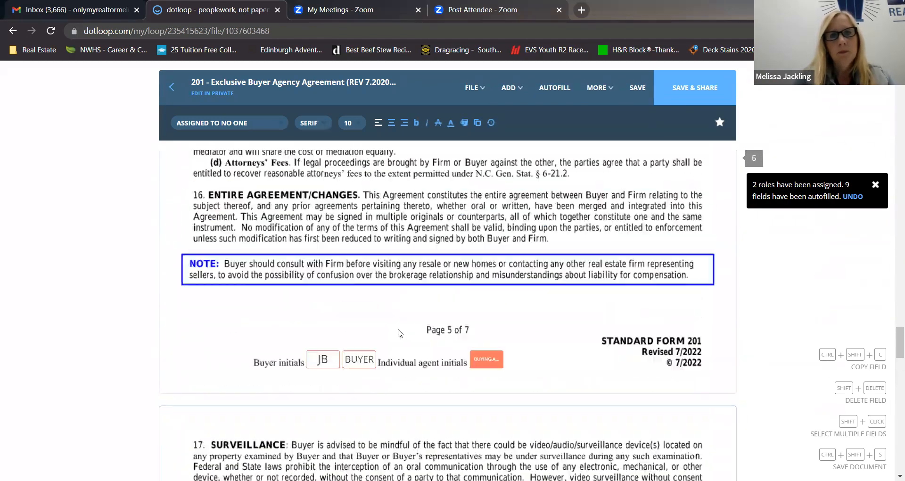
scroll(398, 333, up, 10)
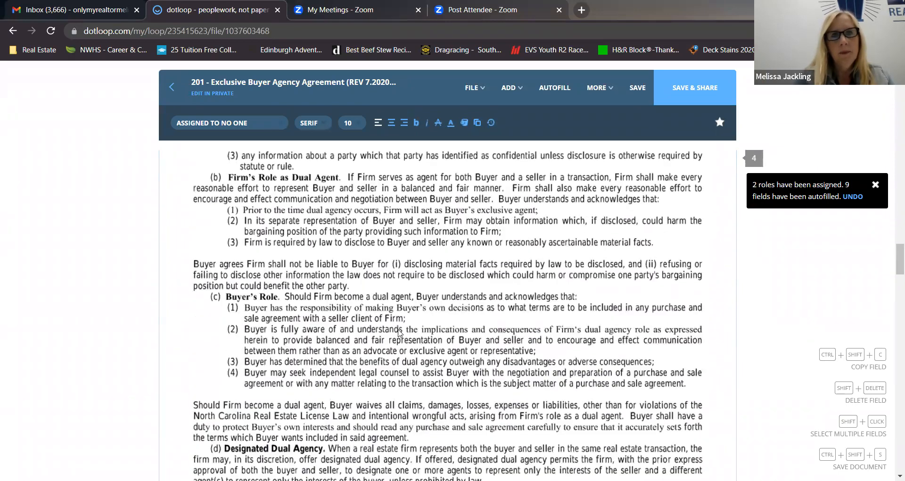
scroll(398, 333, up, 15)
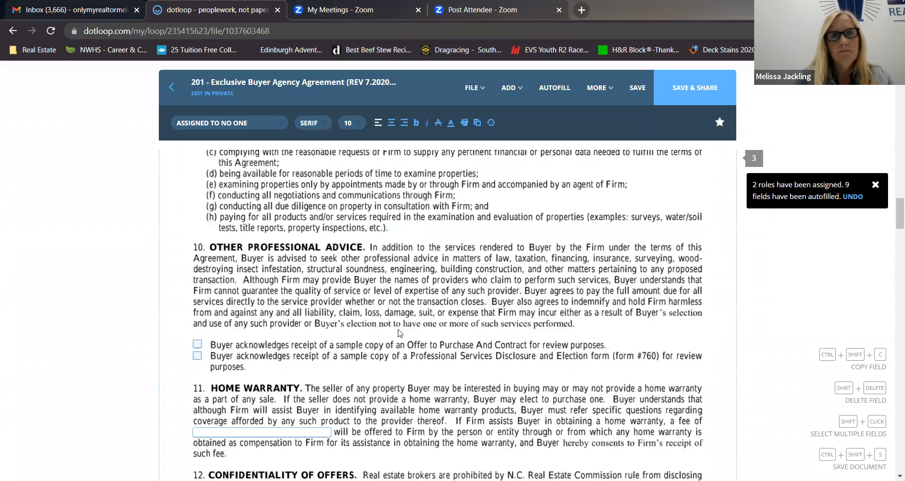
scroll(400, 333, up, 15)
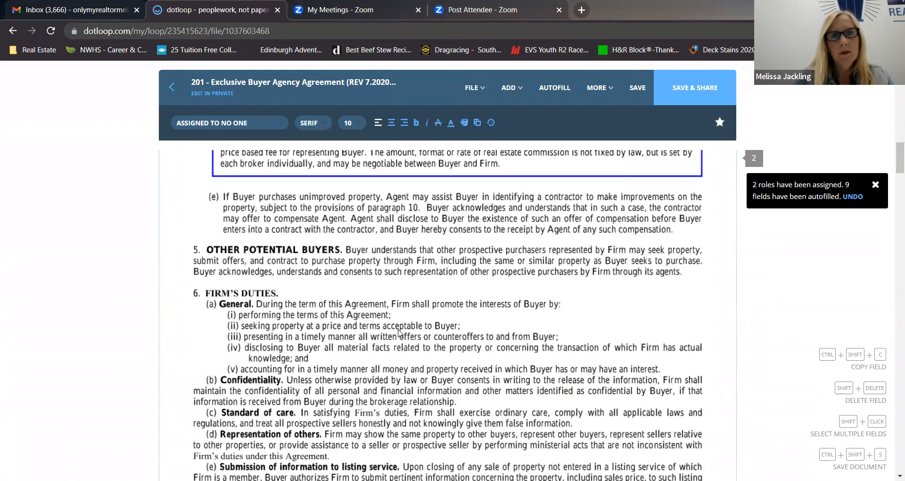
scroll(400, 332, up, 5)
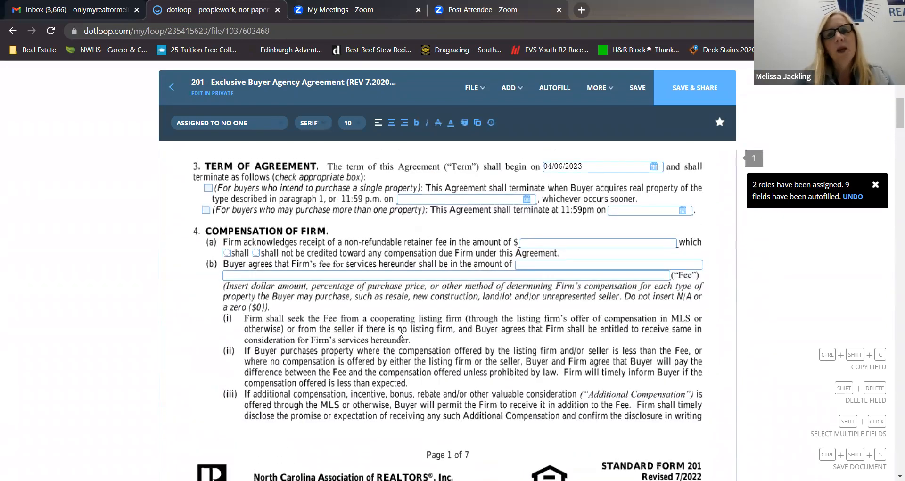
scroll(492, 267, up, 1)
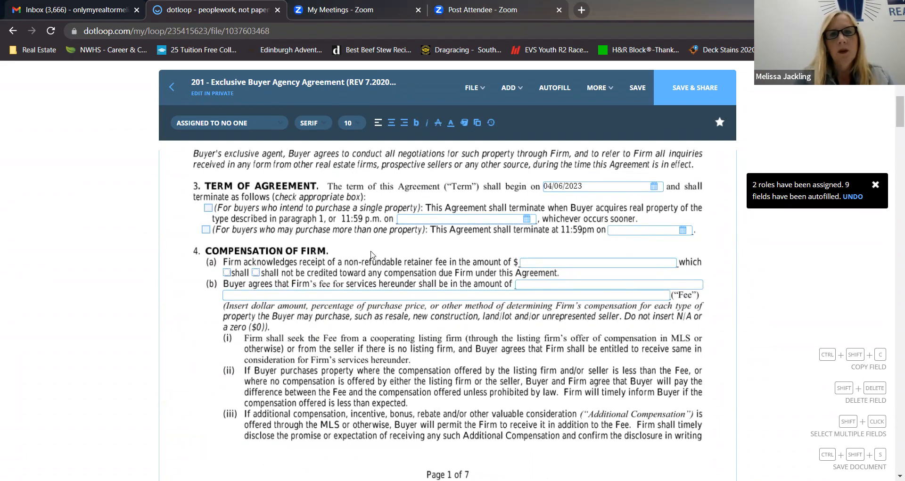
click(531, 262)
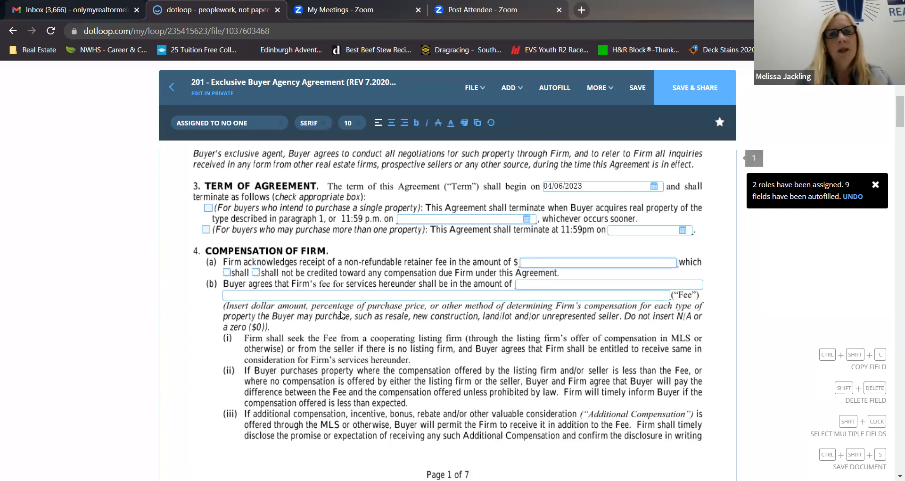
scroll(481, 361, down, 2)
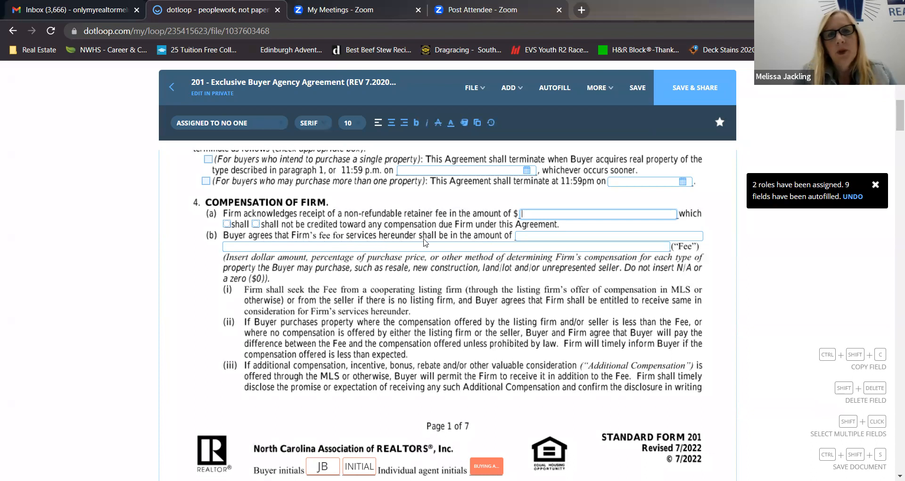
click(527, 234)
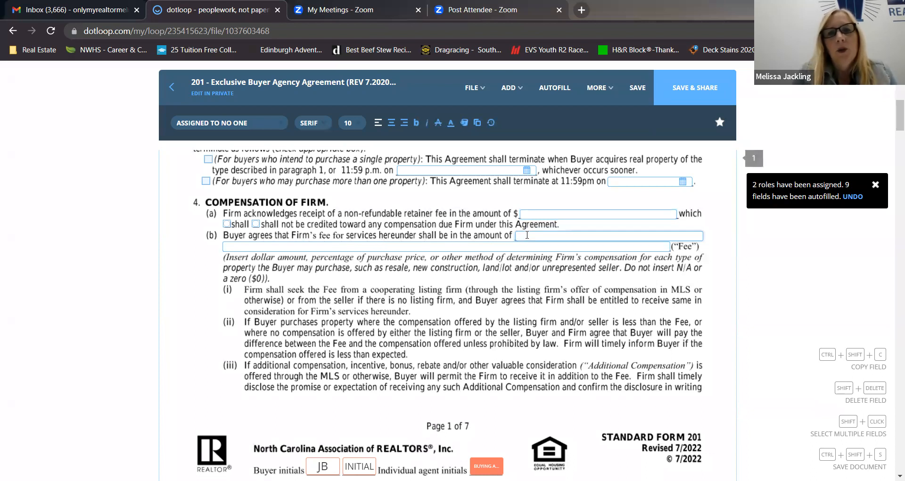
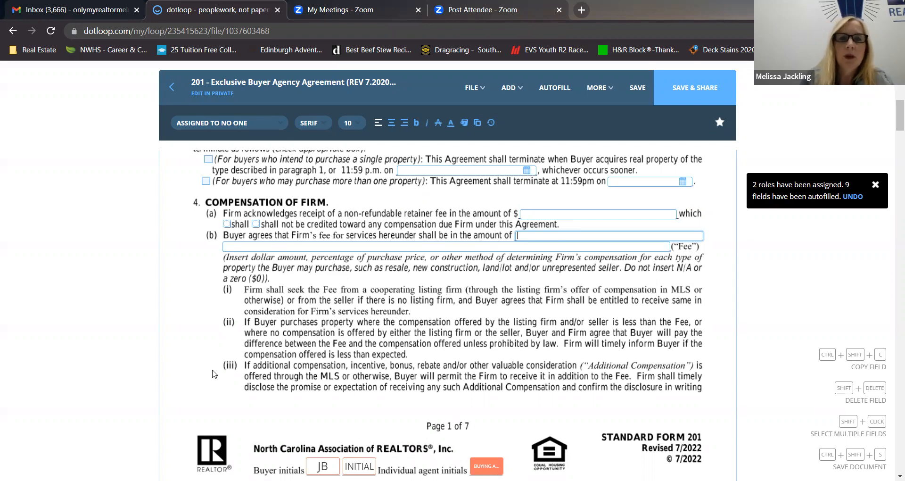
Review the agreement from Compensation of Firm on page 1 through the buyer and firm signature sections on page 7.
scroll(214, 374, down, 1)
scroll(213, 374, up, 1)
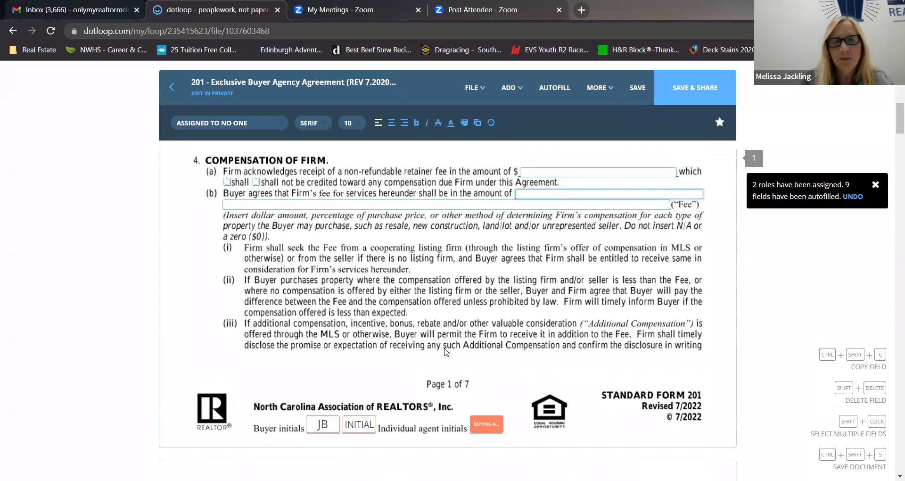
scroll(446, 351, down, 3)
scroll(445, 351, down, 5)
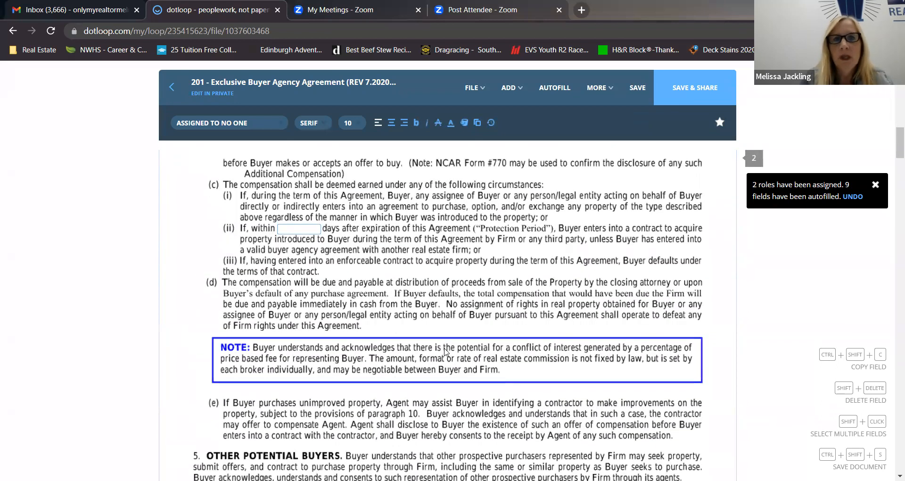
scroll(446, 351, down, 12)
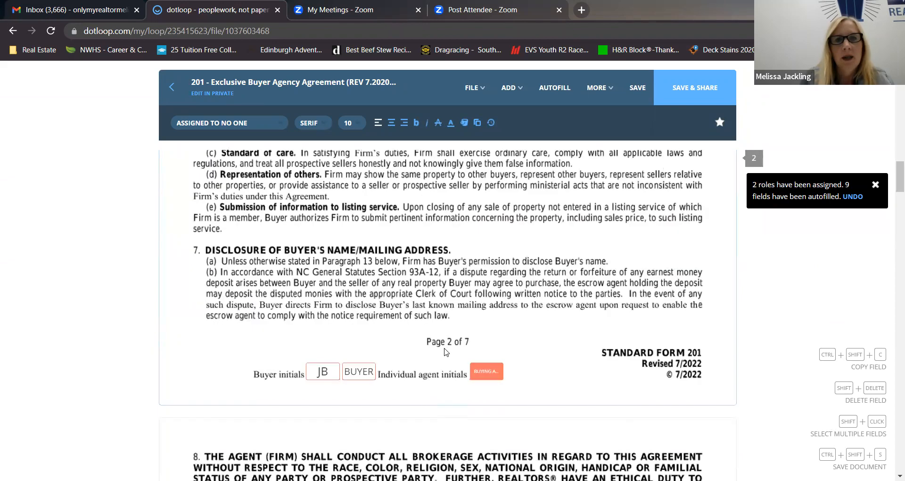
scroll(445, 351, down, 14)
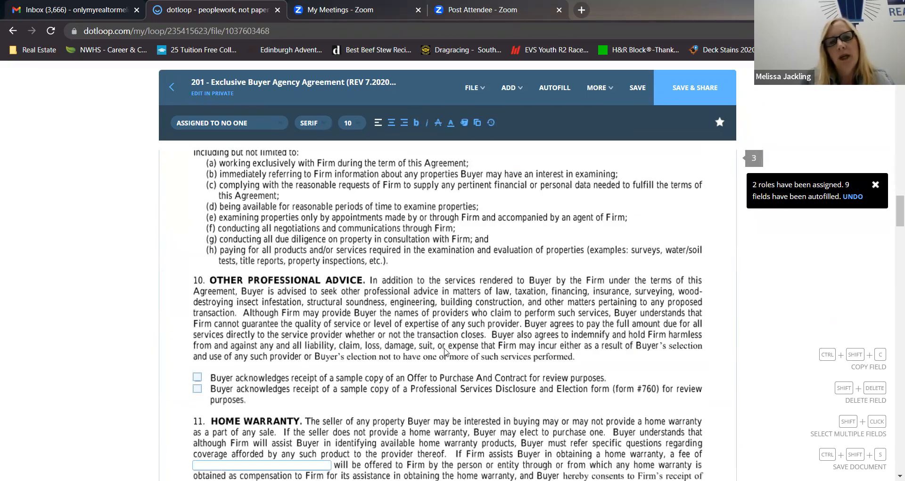
scroll(446, 352, down, 8)
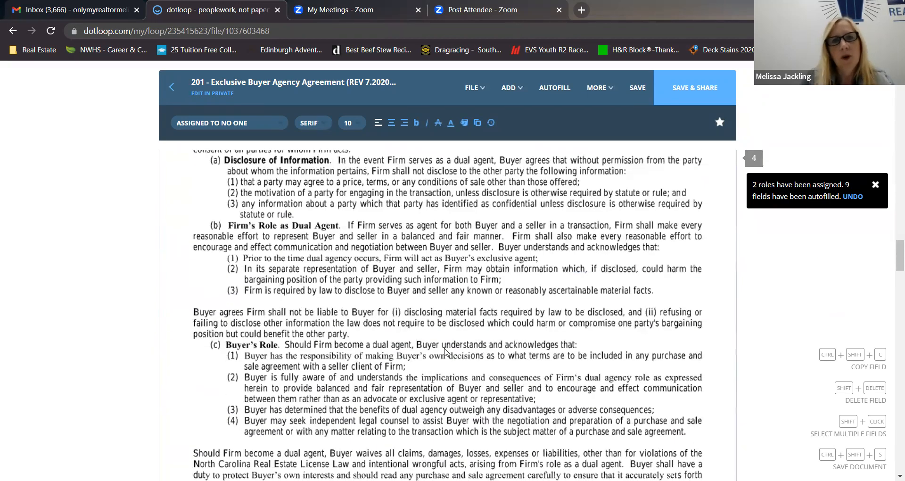
scroll(446, 351, down, 10)
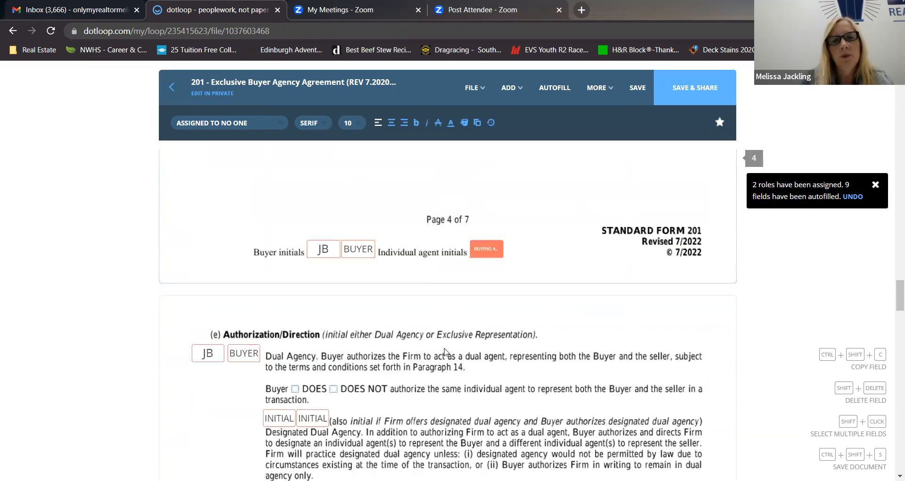
scroll(445, 351, down, 18)
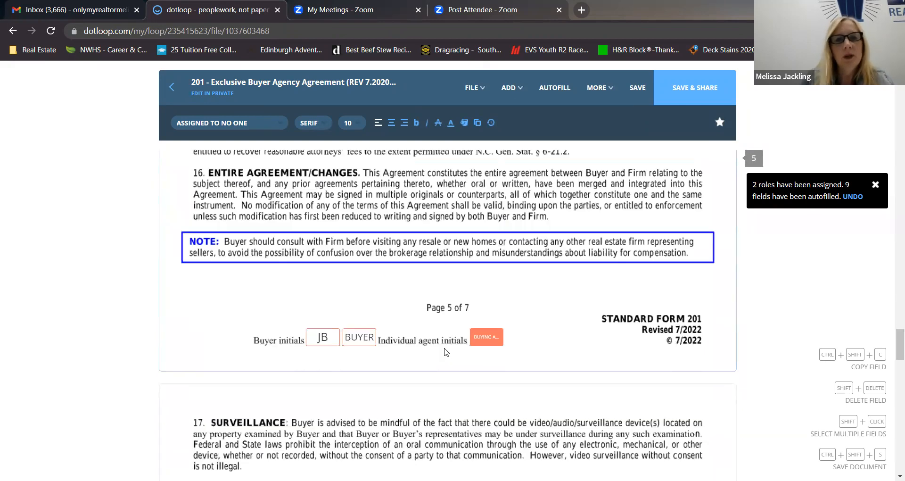
scroll(445, 351, down, 5)
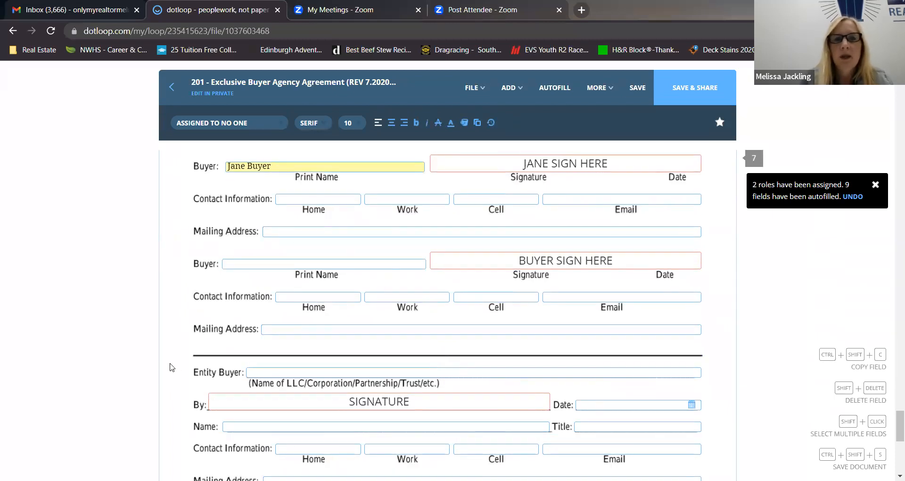
scroll(172, 366, down, 5)
scroll(172, 367, down, 1)
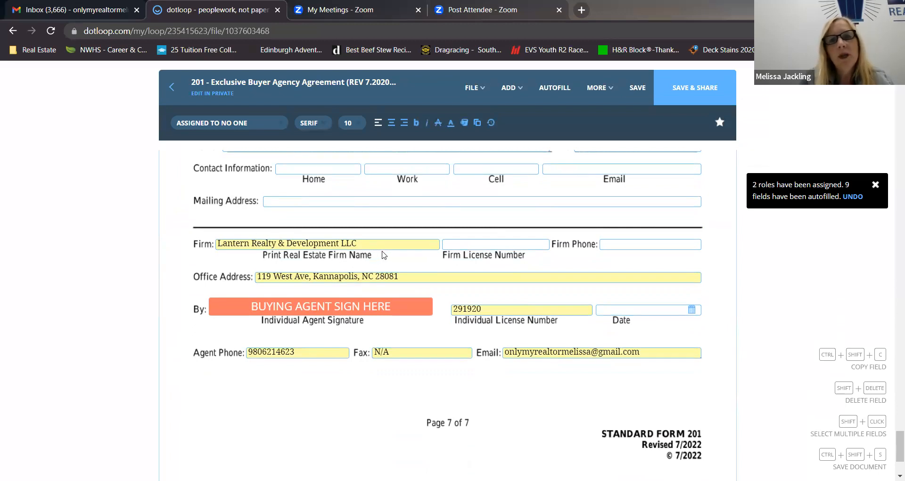
Check who can sign the individual agent signature field on page 7, and enter the firm's license number.
click(373, 309)
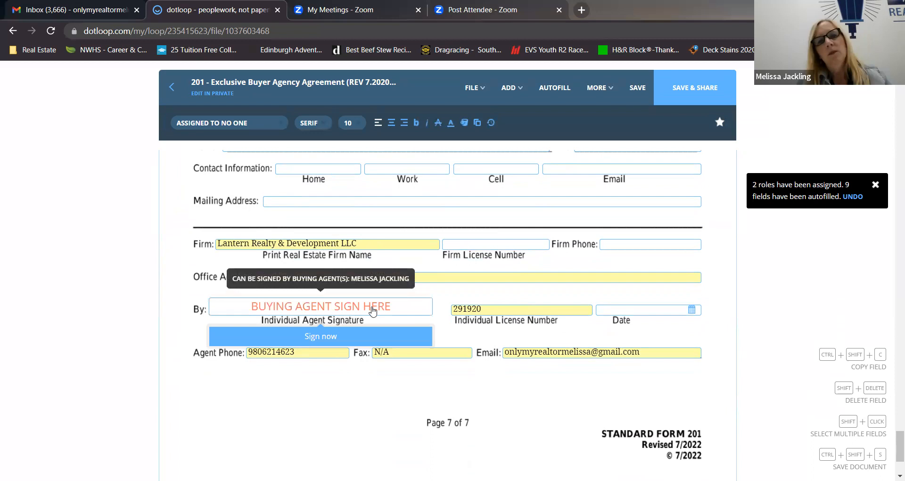
click(464, 248)
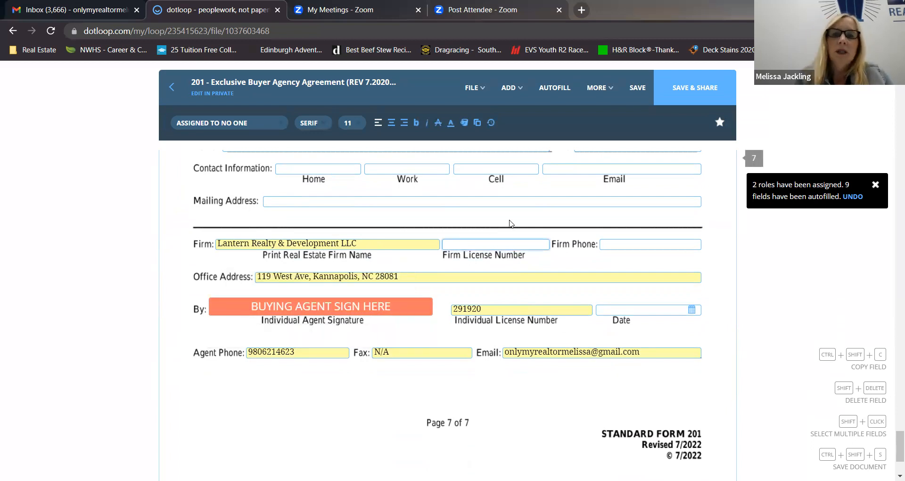
text(C)
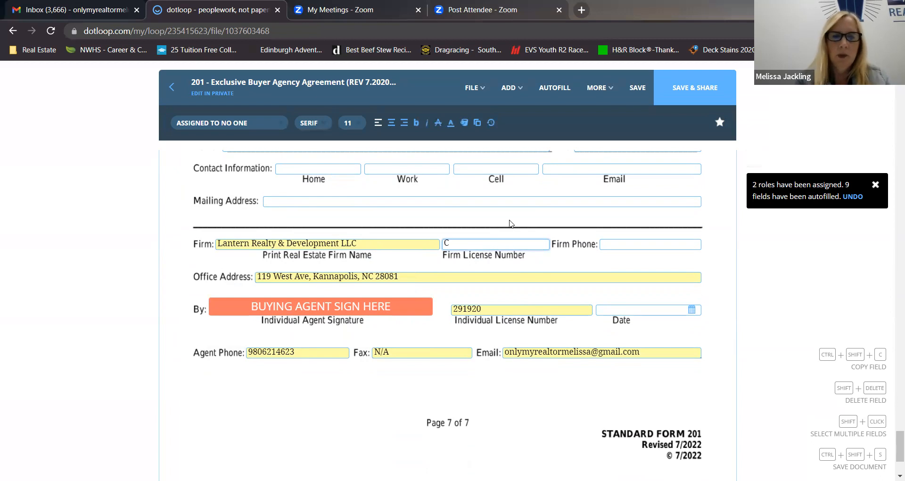
text(29719)
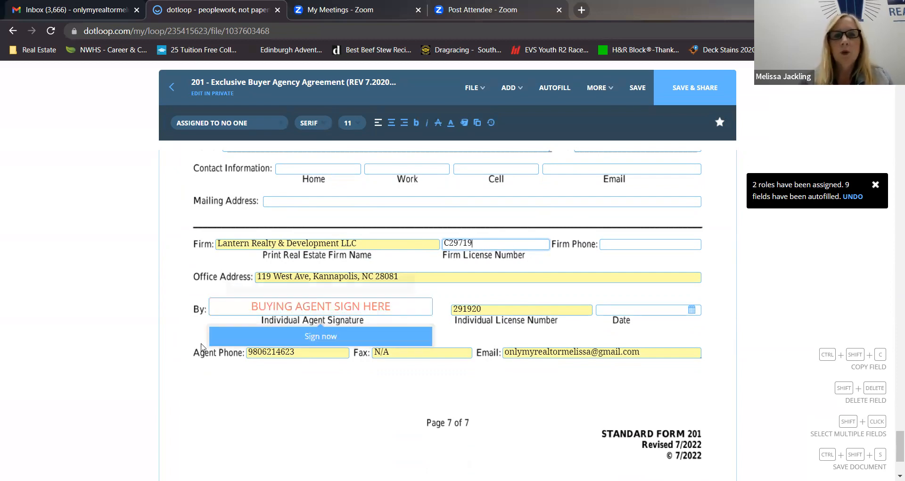
click(188, 375)
Save the agreement and return to the loop's document list, answering No to the prompt on leaving.
scroll(271, 392, down, 3)
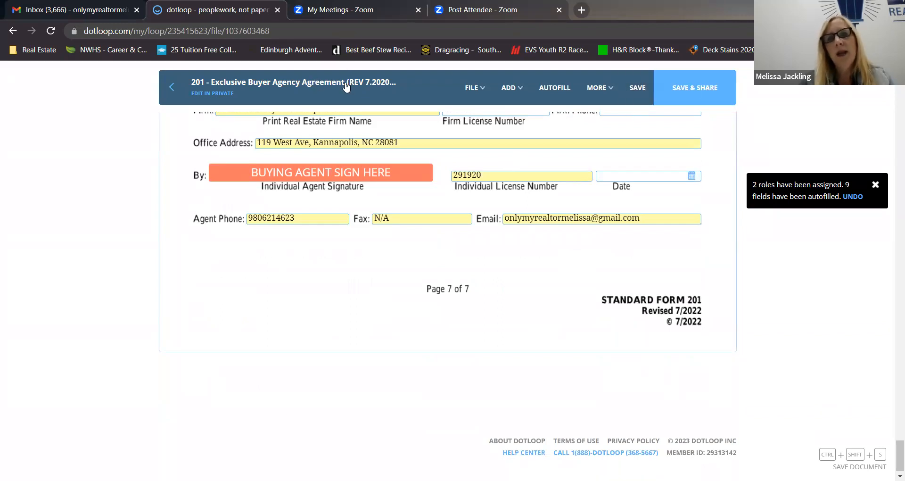
click(638, 90)
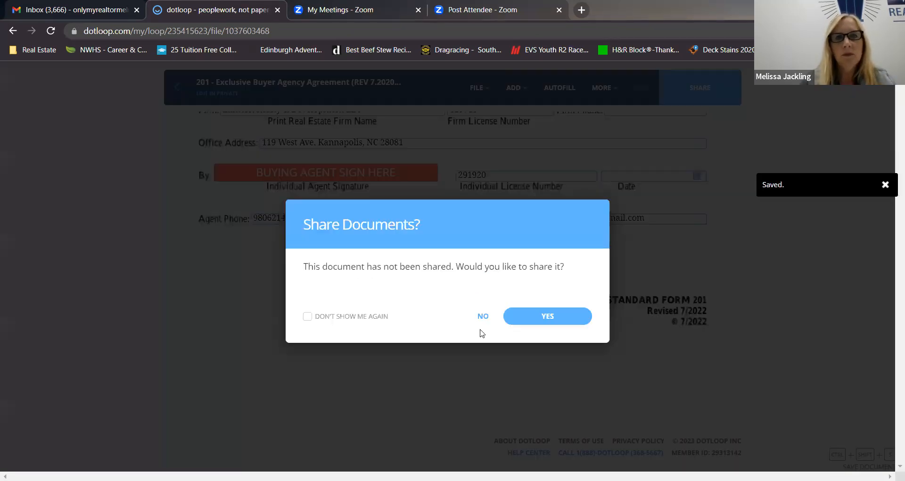
click(483, 315)
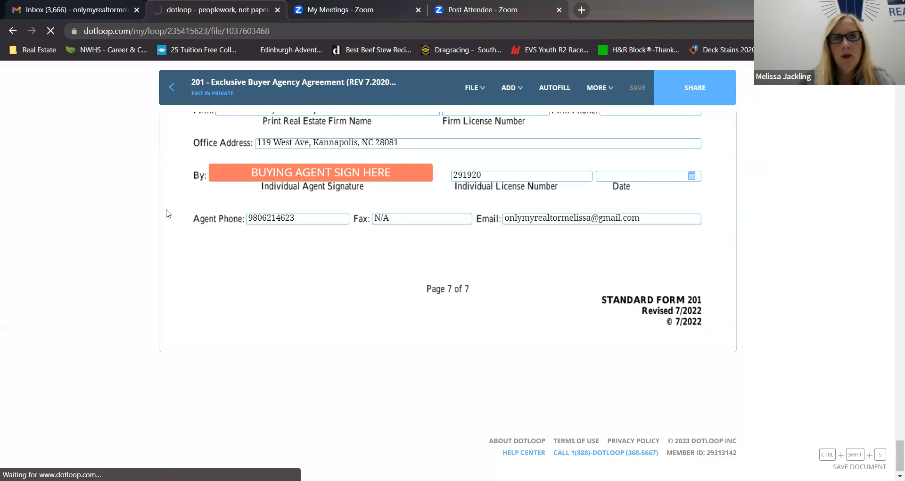
Copy the 201 - Exclusive Buyer Agency Agreement as a flat PDF into the current buyer loop's Buyer Docs folder.
scroll(127, 299, down, 3)
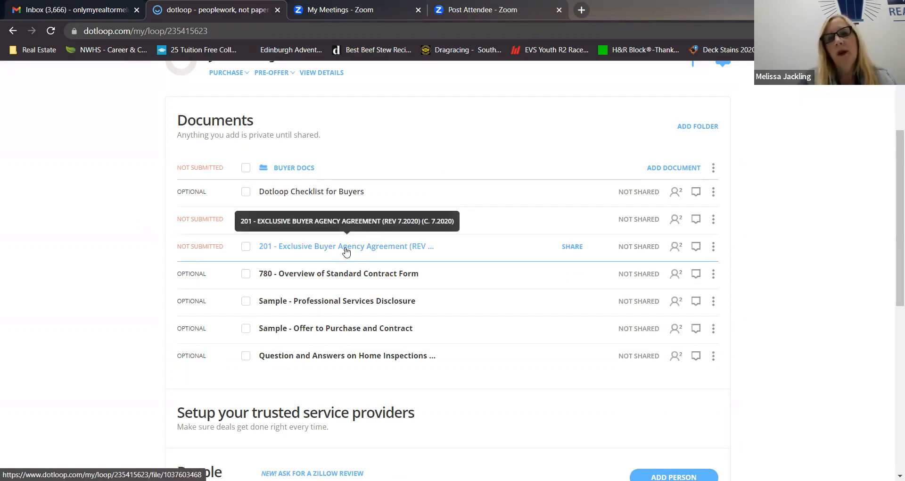
click(714, 249)
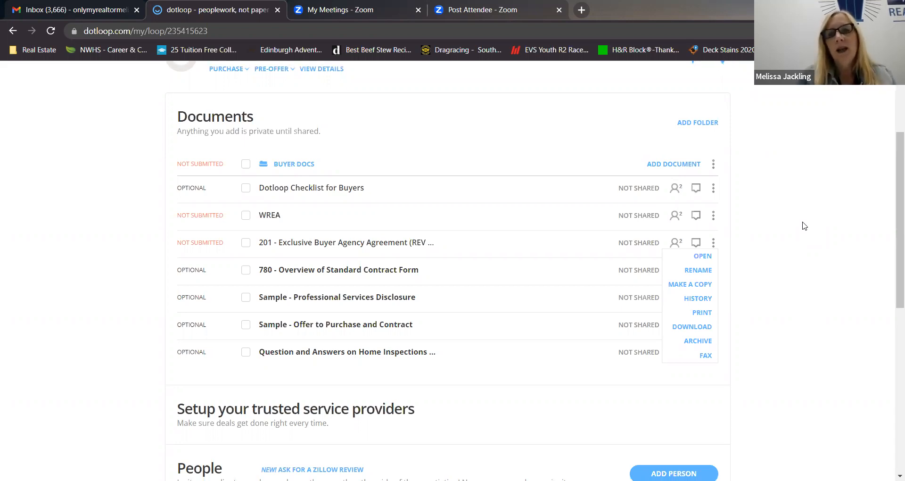
scroll(804, 226, down, 1)
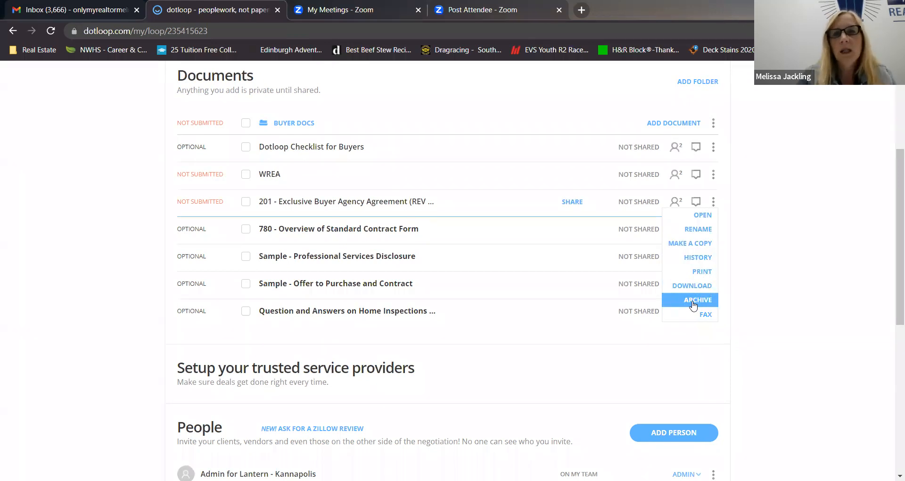
click(688, 245)
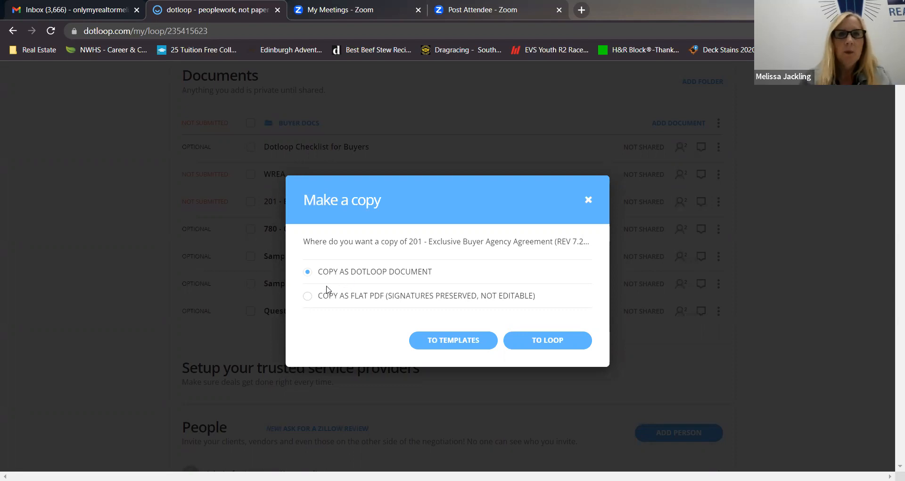
click(307, 297)
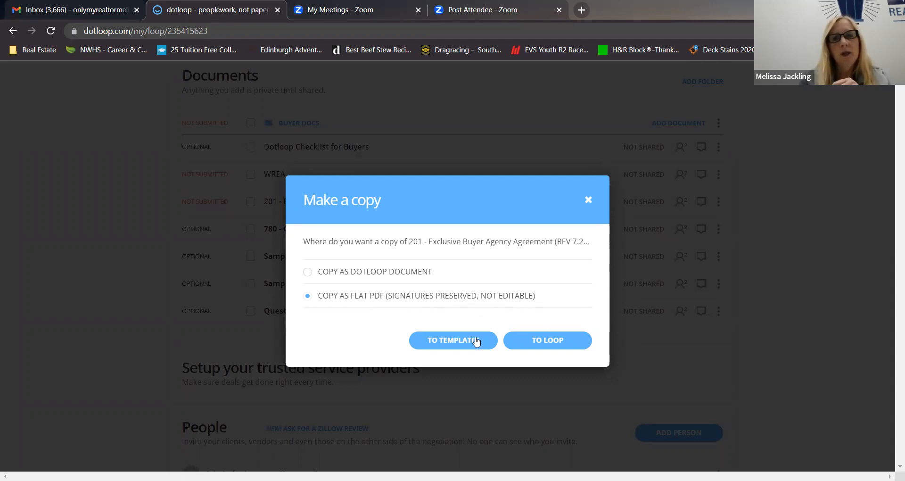
click(552, 340)
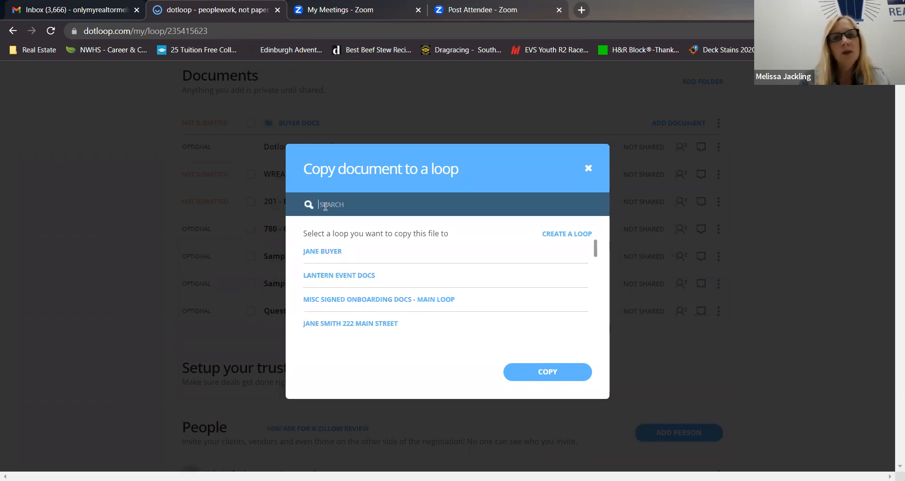
click(327, 254)
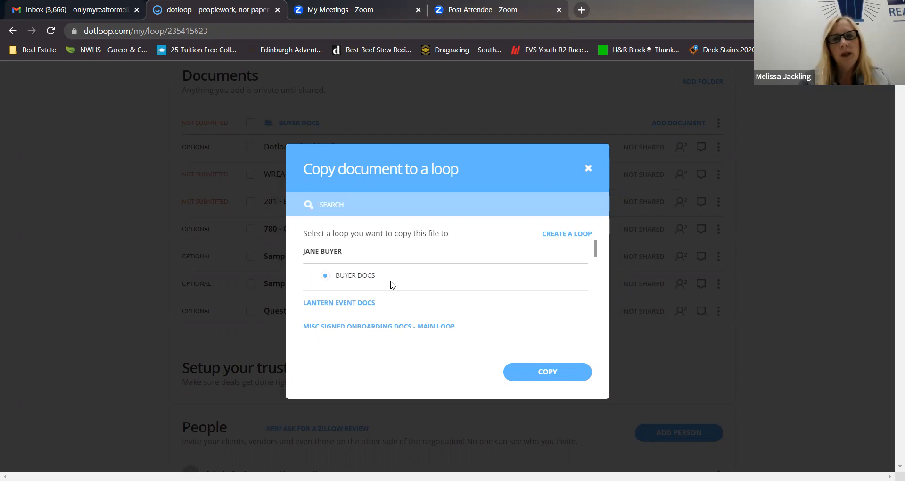
click(540, 371)
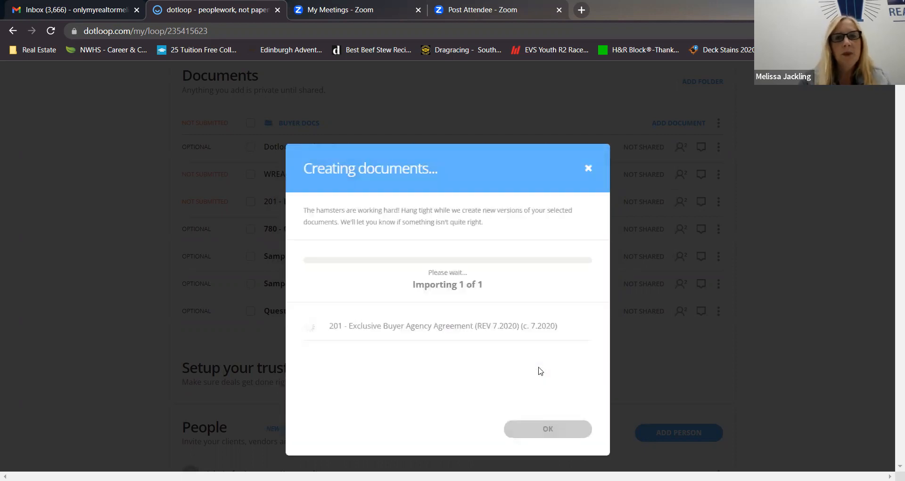
click(534, 430)
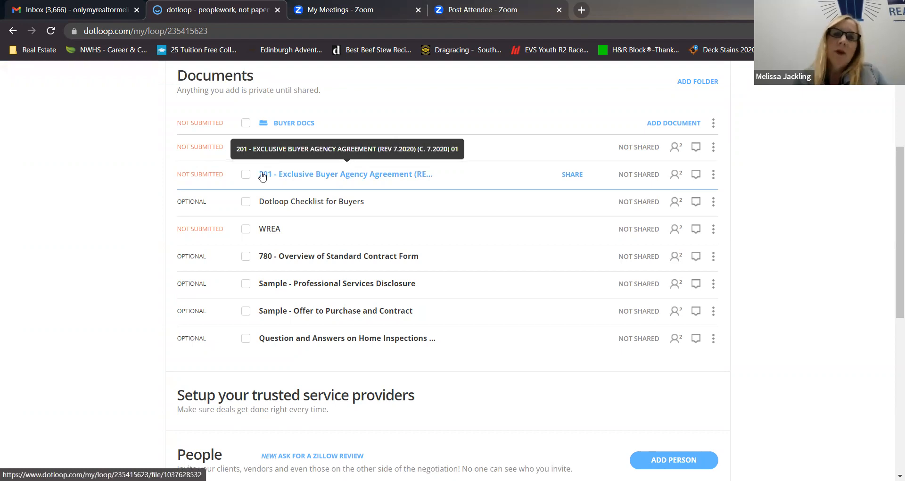
Open the flat PDF copy of the Exclusive Buyer Agency Agreement and rename it "BA - Updated".
click(324, 174)
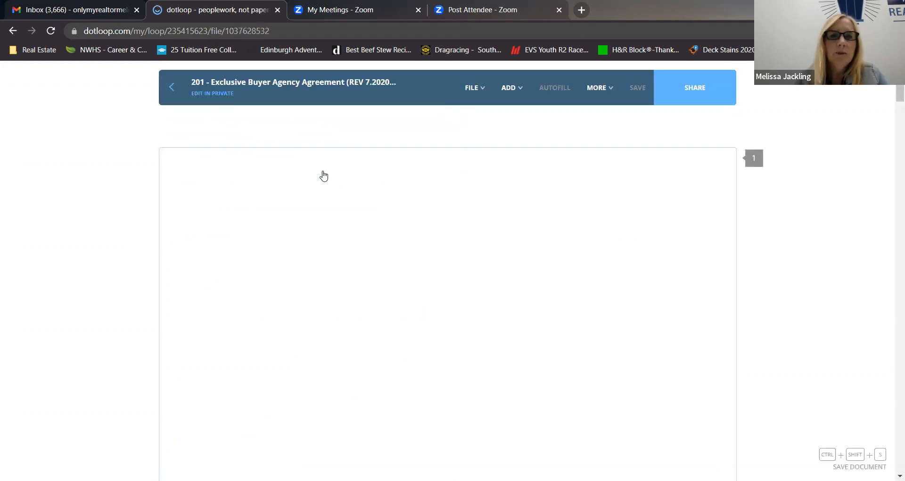
click(269, 83)
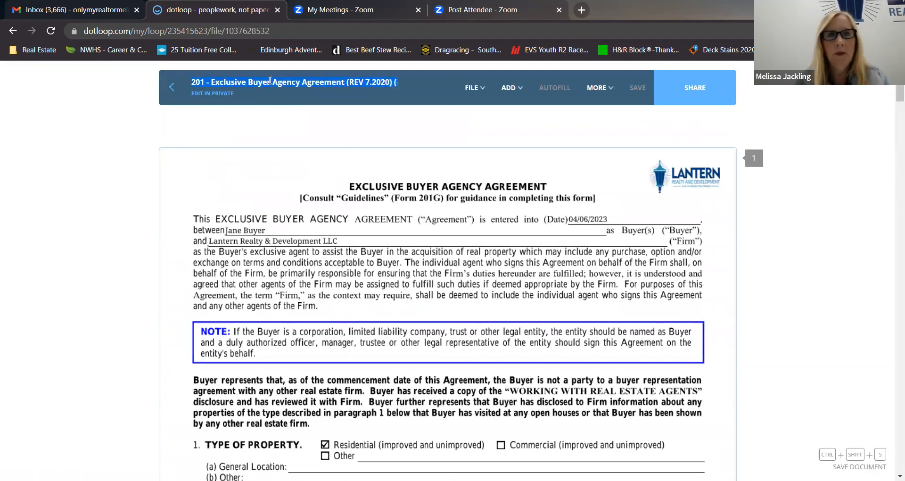
text(BA - Updated)
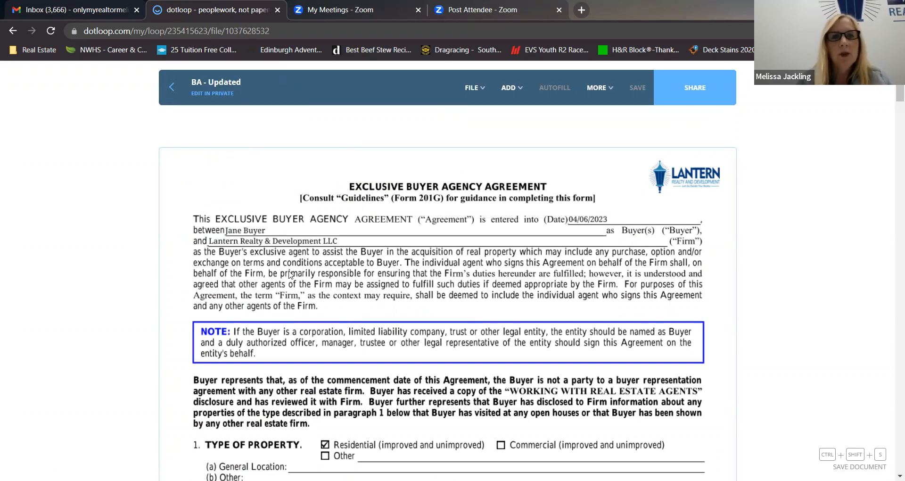
Add a strikethrough over the 04/06/2023 start date under Term of Agreement on page 1.
scroll(290, 284, down, 6)
scroll(289, 283, down, 6)
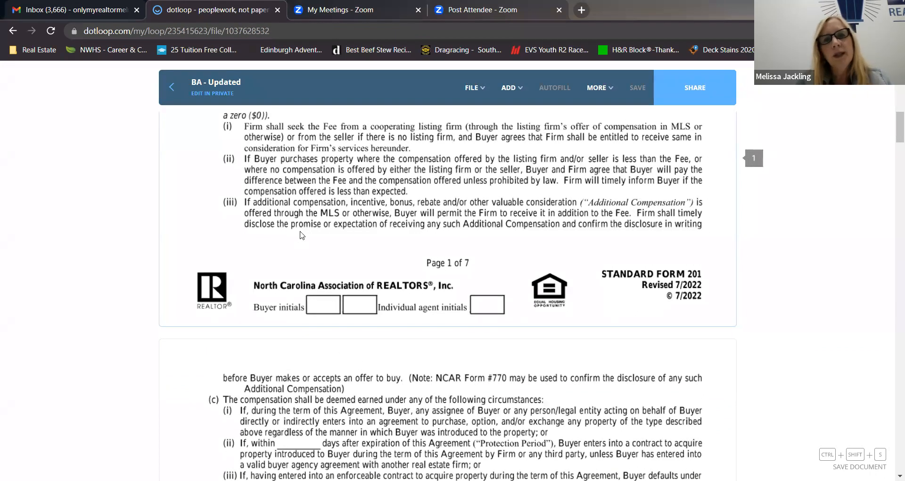
scroll(305, 254, up, 5)
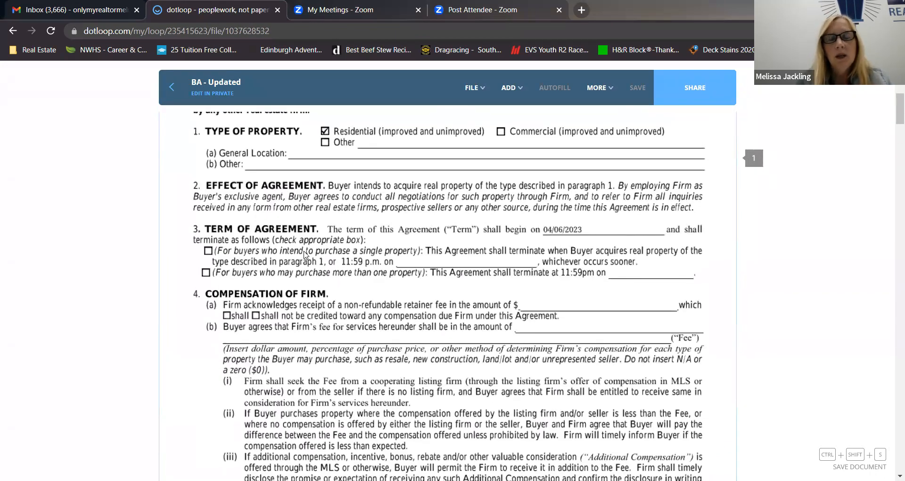
scroll(304, 254, up, 2)
scroll(304, 254, down, 3)
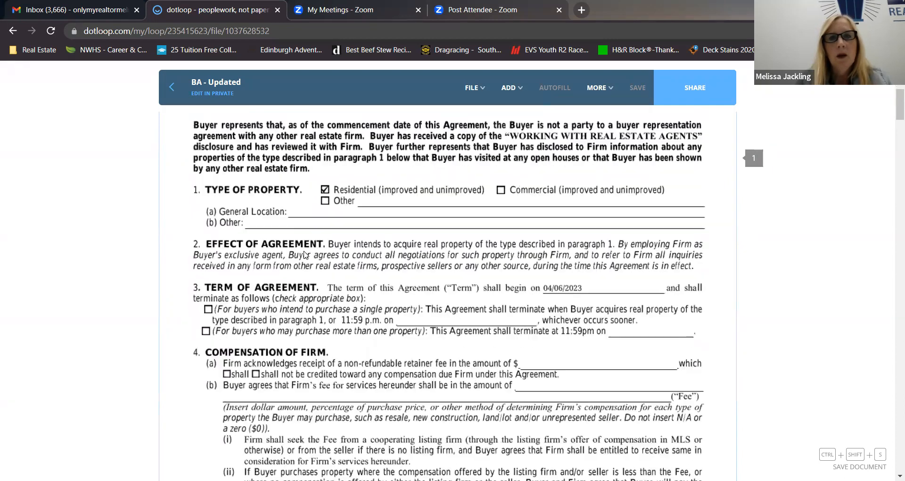
scroll(304, 255, down, 3)
scroll(311, 247, up, 3)
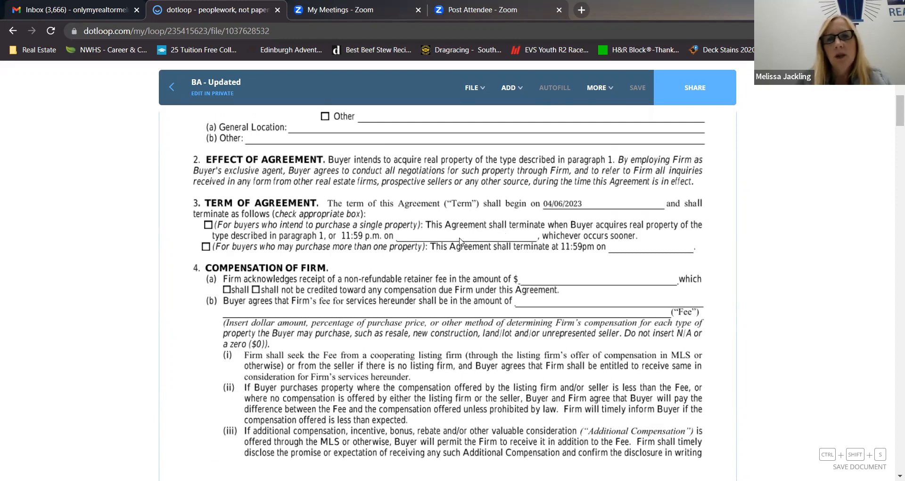
mouse_move(513, 91)
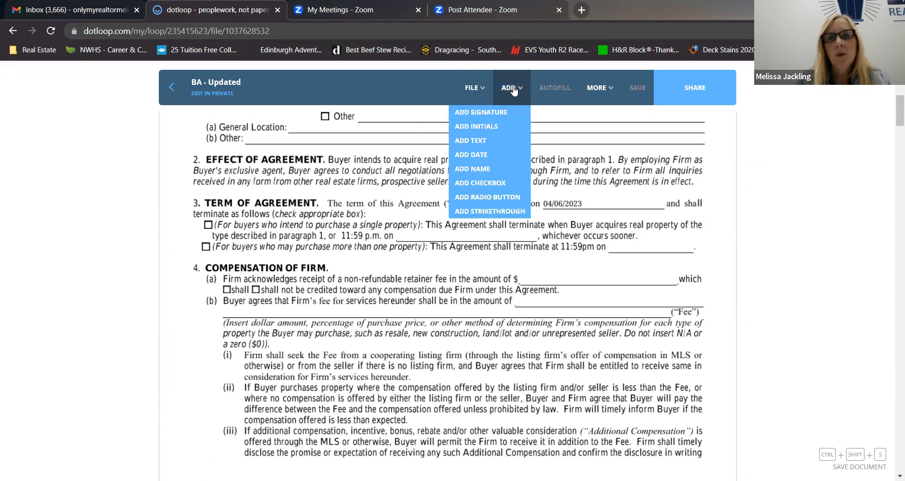
mouse_move(475, 94)
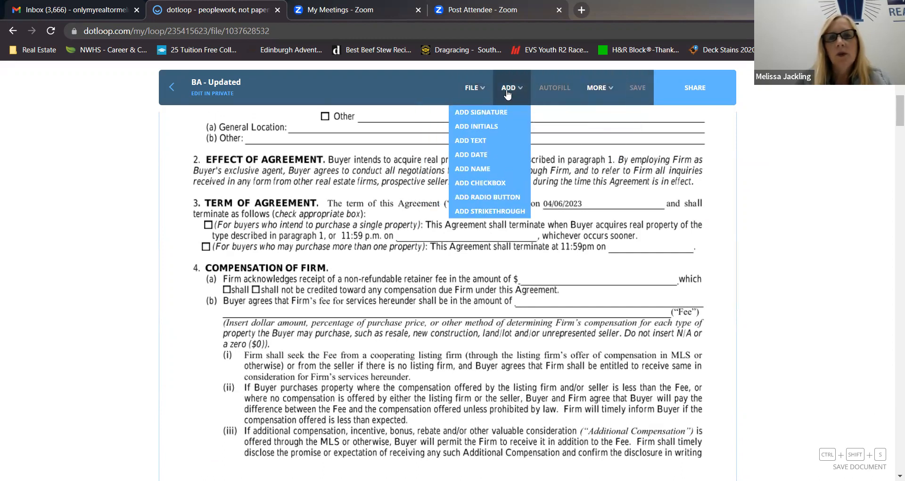
click(498, 212)
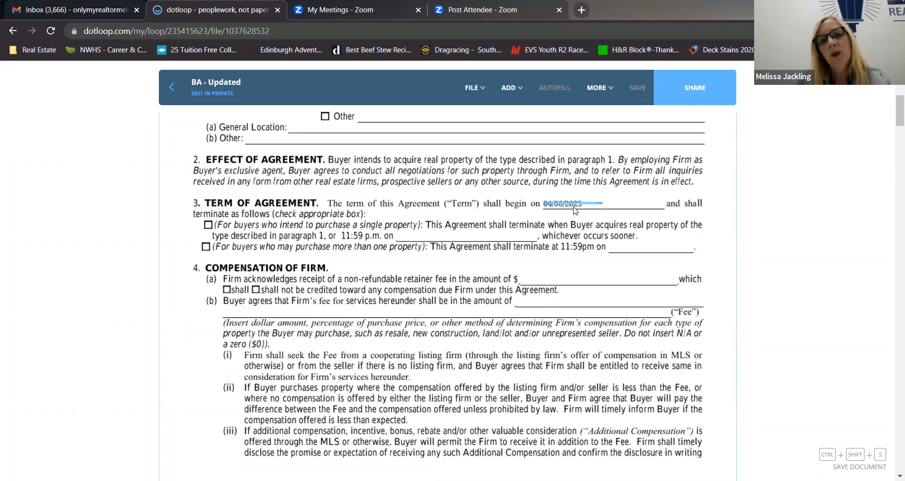
Shorten the strikethrough line and reposition it so it covers only the 04/06/2023 start date under Term of Agreement.
click(574, 210)
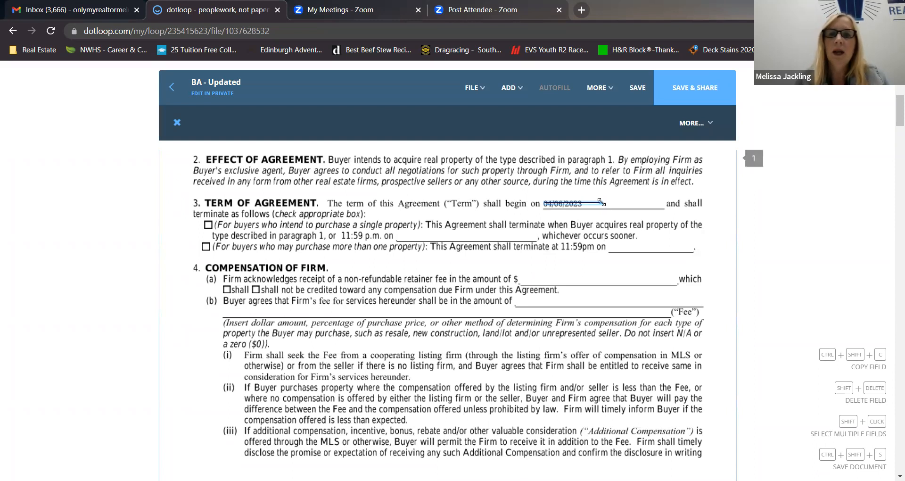
drag(599, 202, 588, 203)
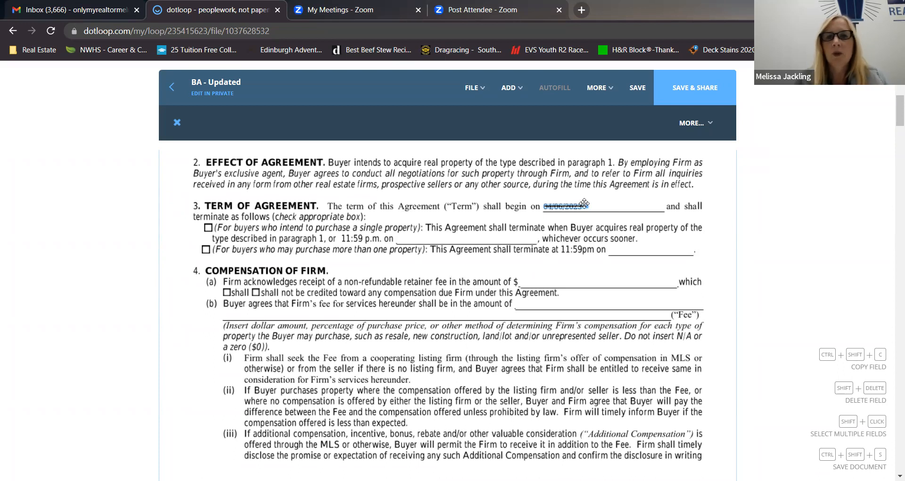
mouse_move(586, 201)
mouse_down()
mouse_move(581, 192)
mouse_move(606, 188)
mouse_move(528, 206)
mouse_move(668, 210)
mouse_move(598, 221)
mouse_move(599, 229)
mouse_up()
drag(599, 212, 586, 206)
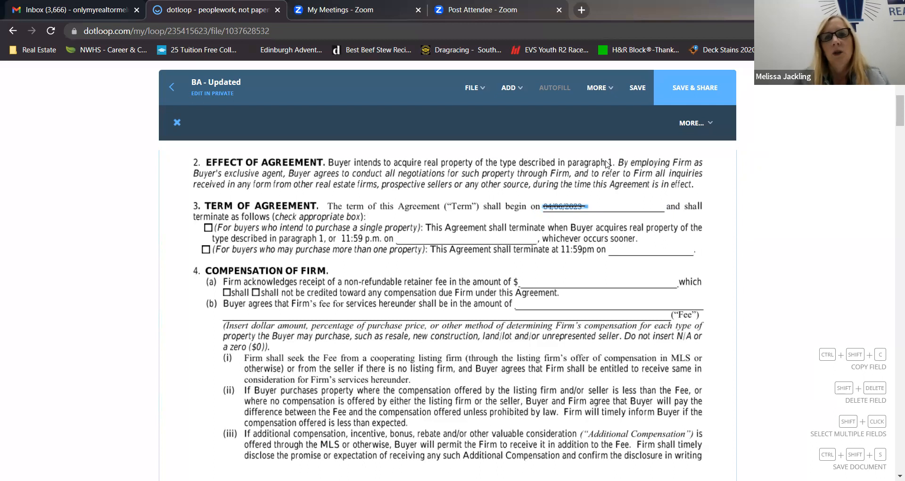
Add a date field beside the struck-out start date under Term of Agreement and set it to 04/07/2023.
click(499, 91)
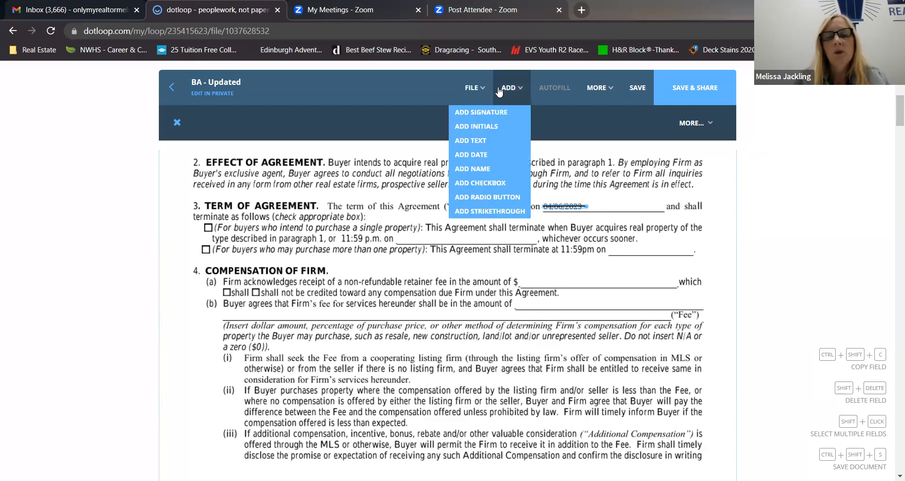
click(484, 155)
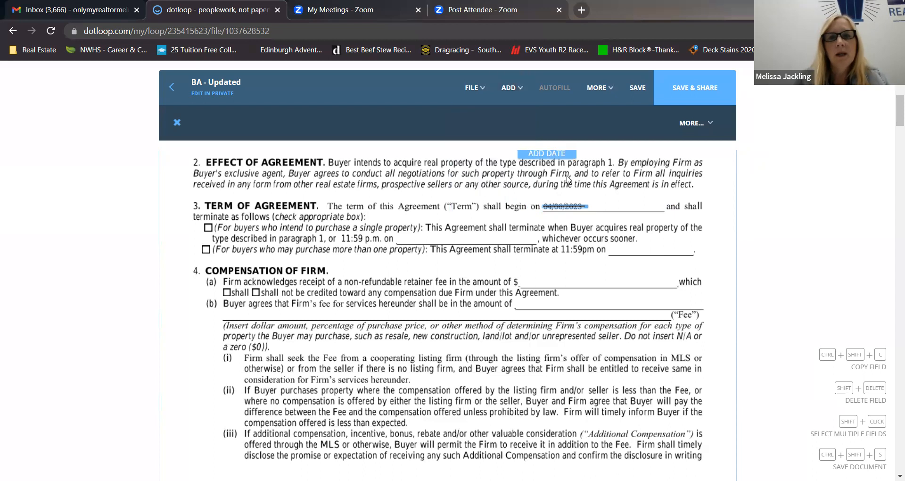
click(623, 217)
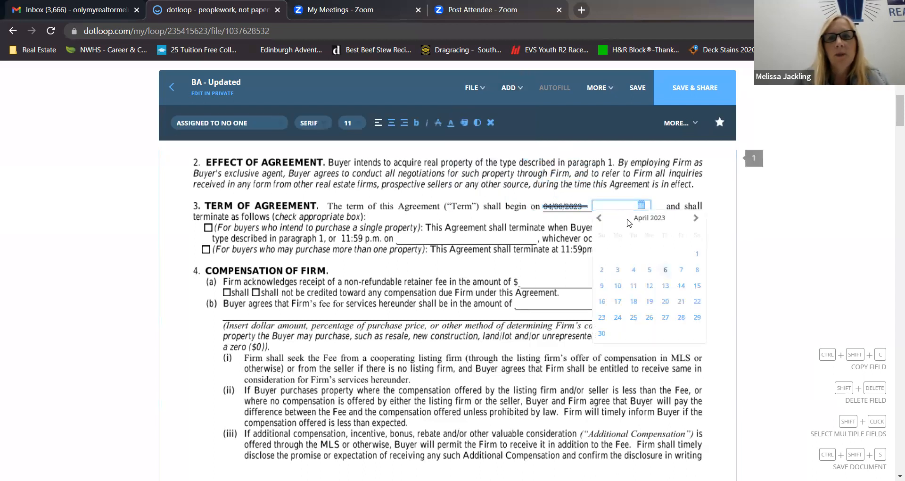
click(681, 270)
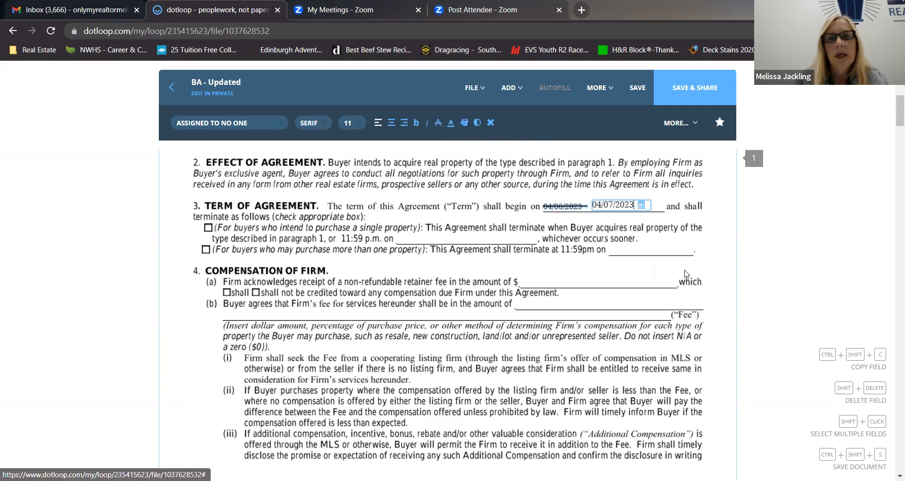
click(573, 238)
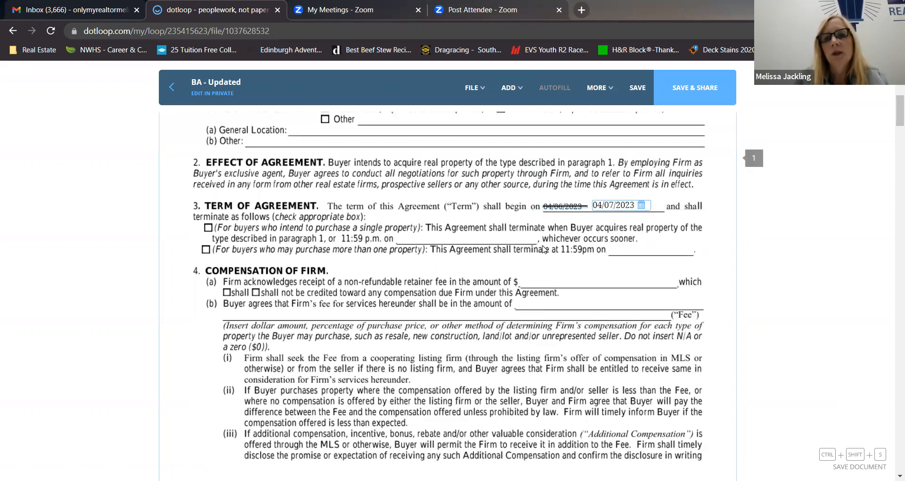
Add an initials field just before the struck-out start date, shrink it to fit above the line, and assign it to the buyer.
scroll(464, 346, down, 5)
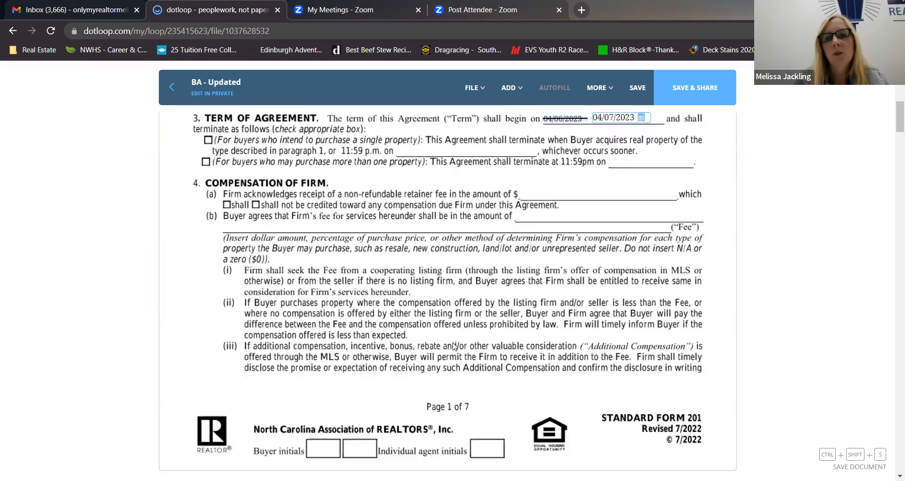
scroll(561, 219, up, 4)
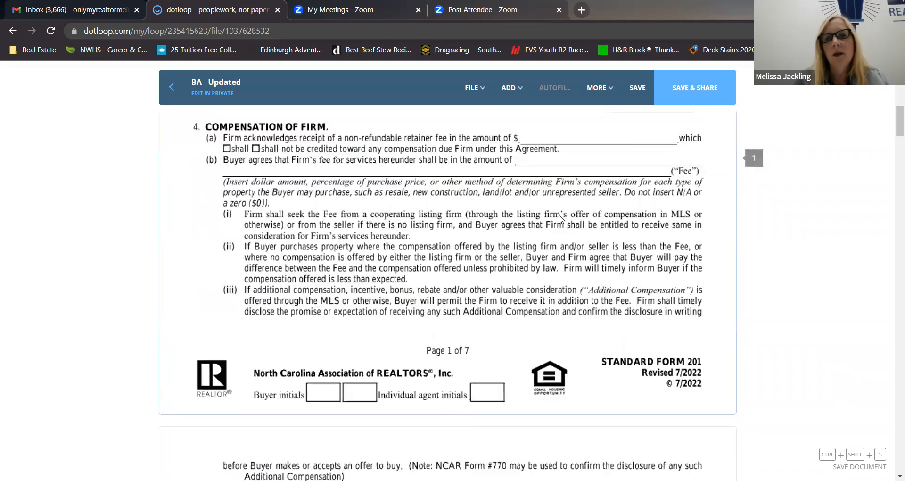
scroll(495, 231, up, 1)
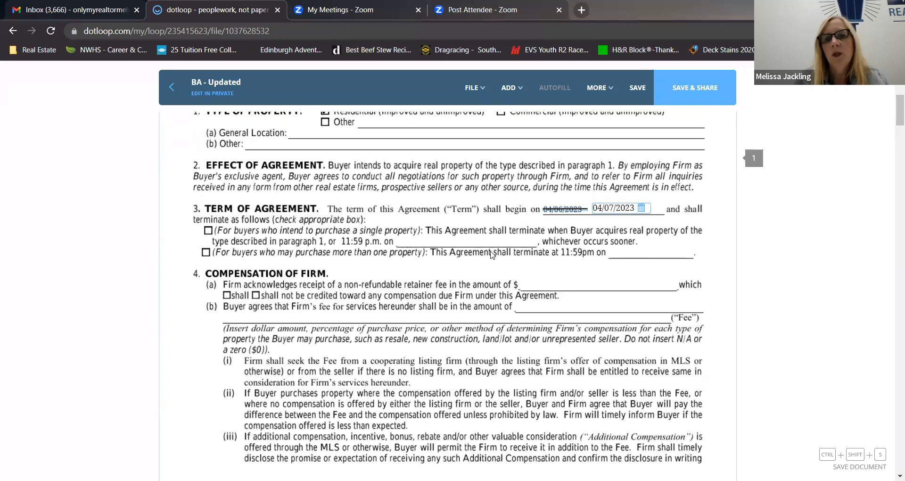
mouse_move(511, 89)
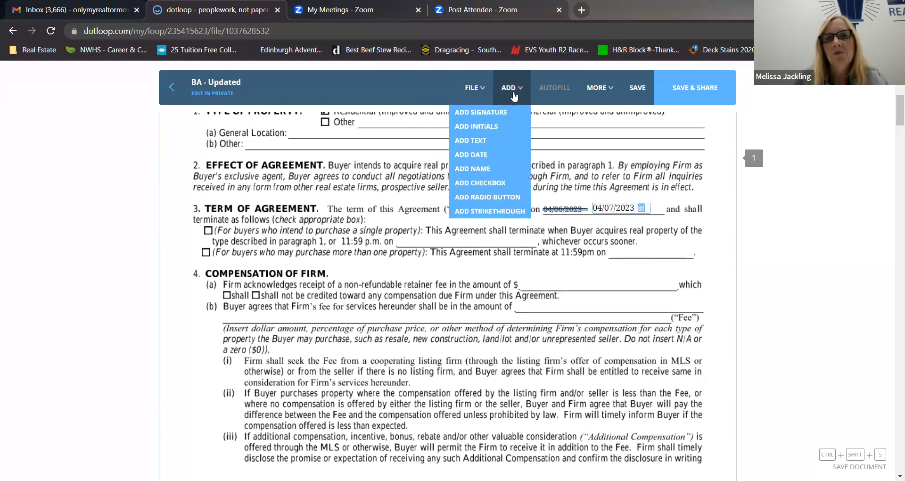
click(490, 127)
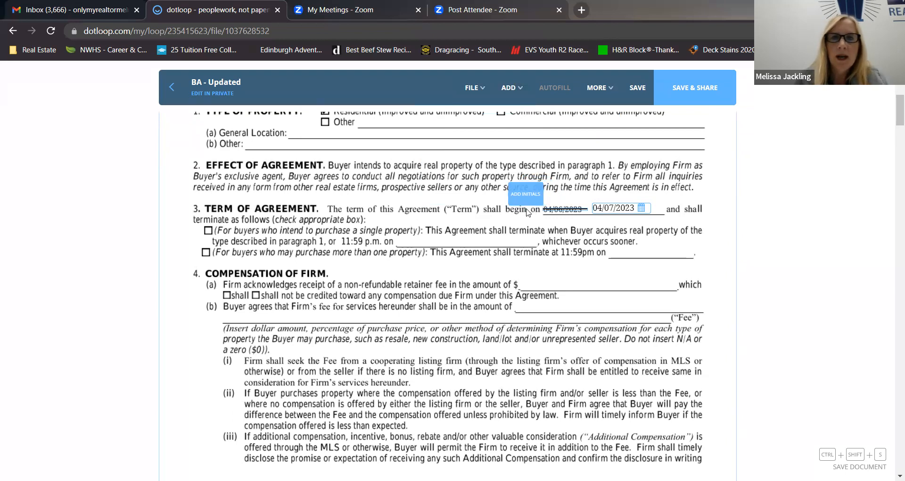
click(528, 212)
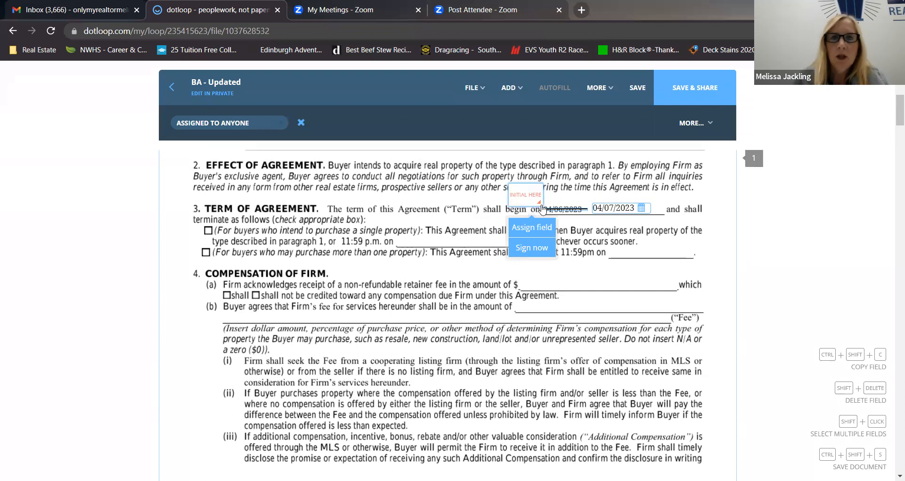
drag(529, 190, 606, 197)
click(509, 191)
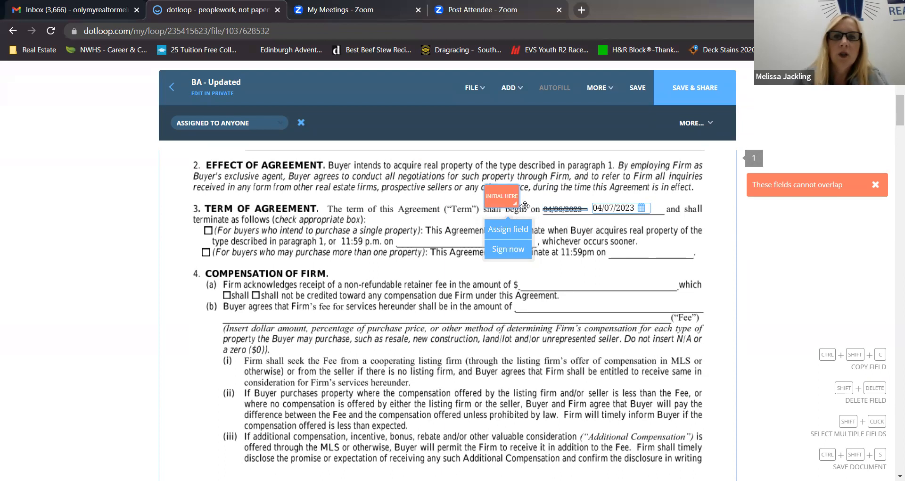
mouse_move(514, 203)
mouse_down()
mouse_move(503, 193)
mouse_move(533, 226)
mouse_move(689, 226)
mouse_move(540, 281)
mouse_move(512, 205)
mouse_up()
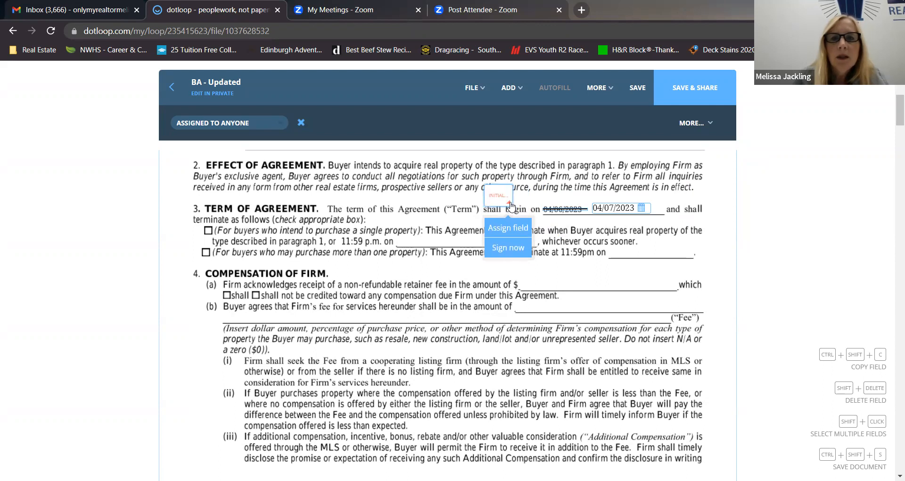
drag(508, 200, 498, 187)
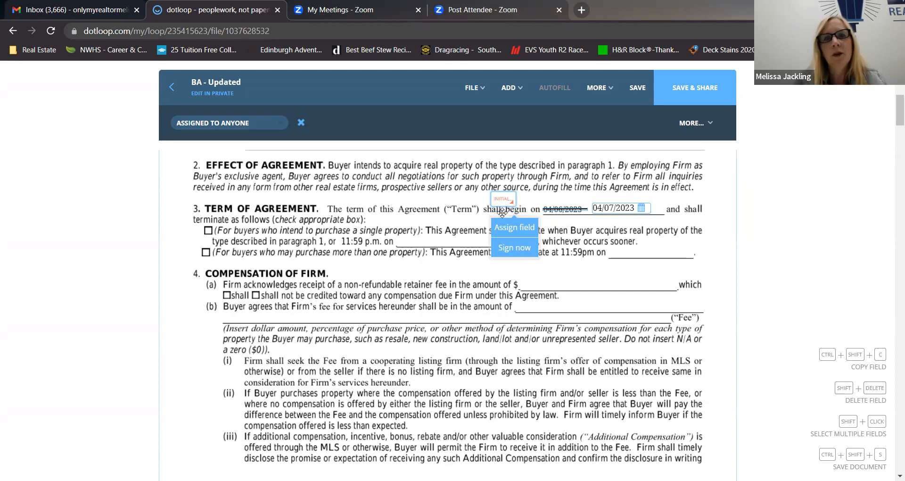
click(508, 231)
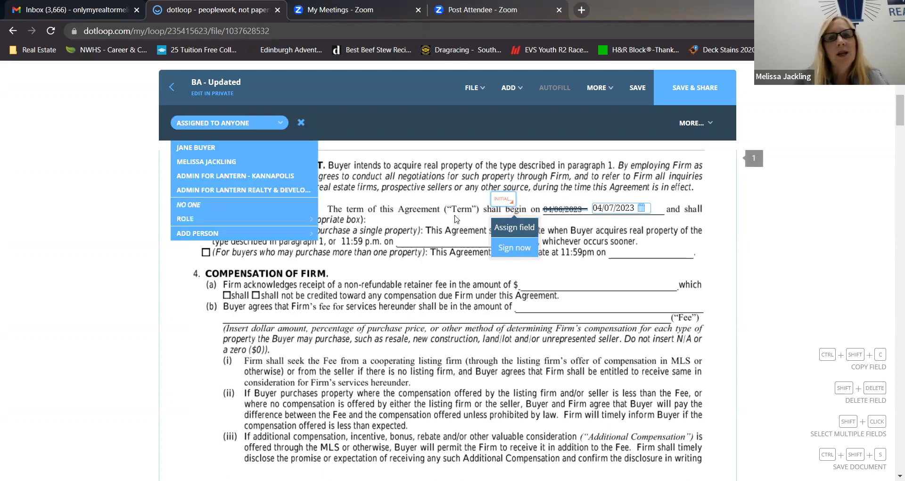
click(222, 149)
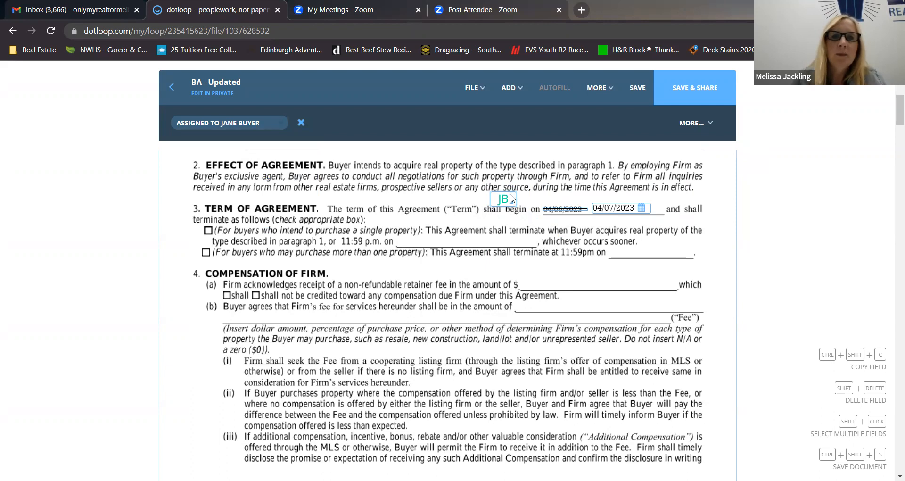
Add a second small initials field between the buyer's initials and the struck-out date, and assign it to the agent.
click(509, 88)
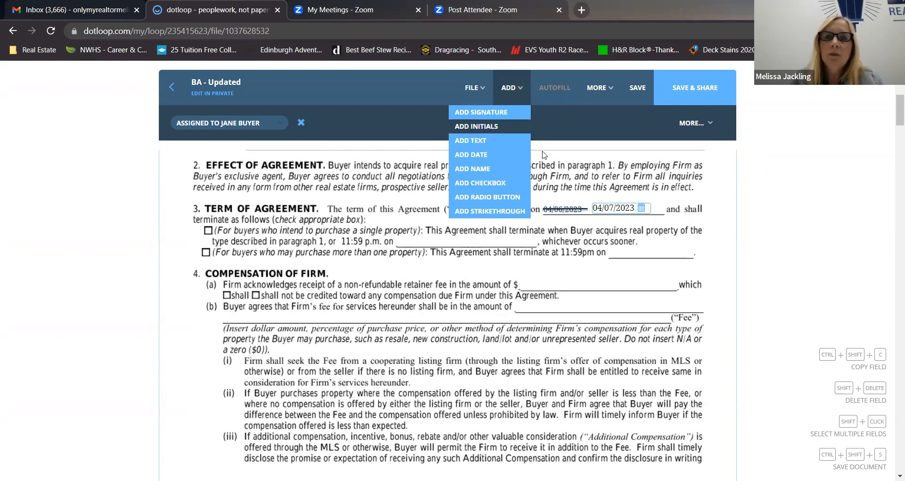
click(472, 127)
click(564, 202)
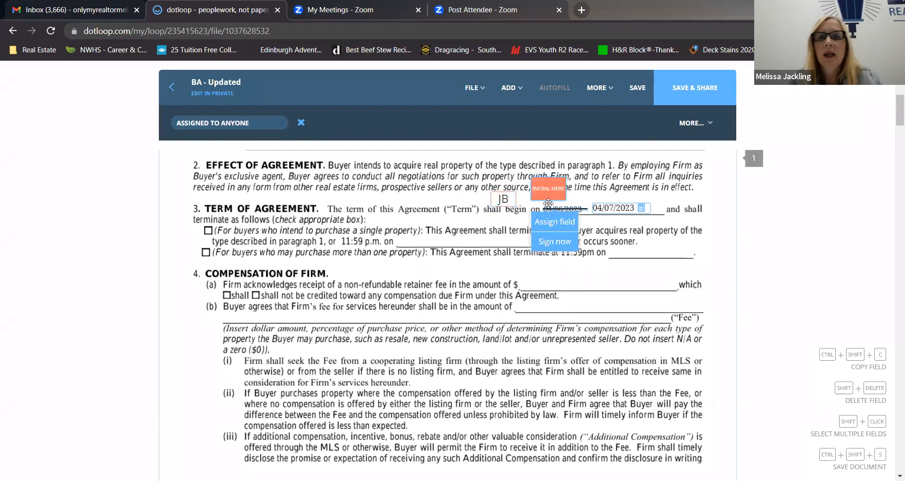
drag(563, 197, 535, 190)
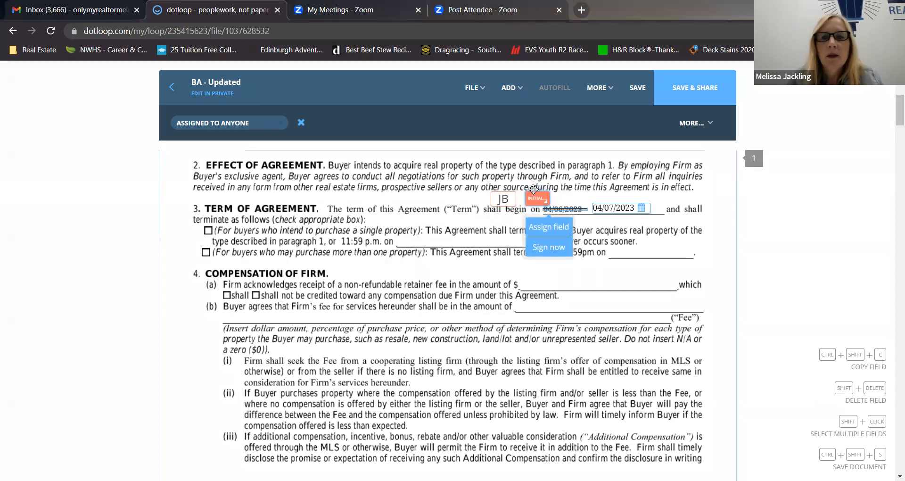
click(532, 227)
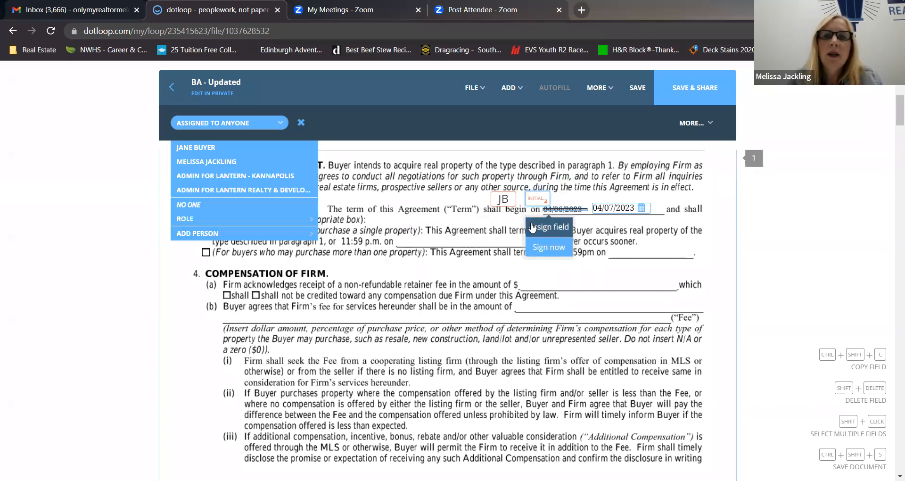
click(244, 161)
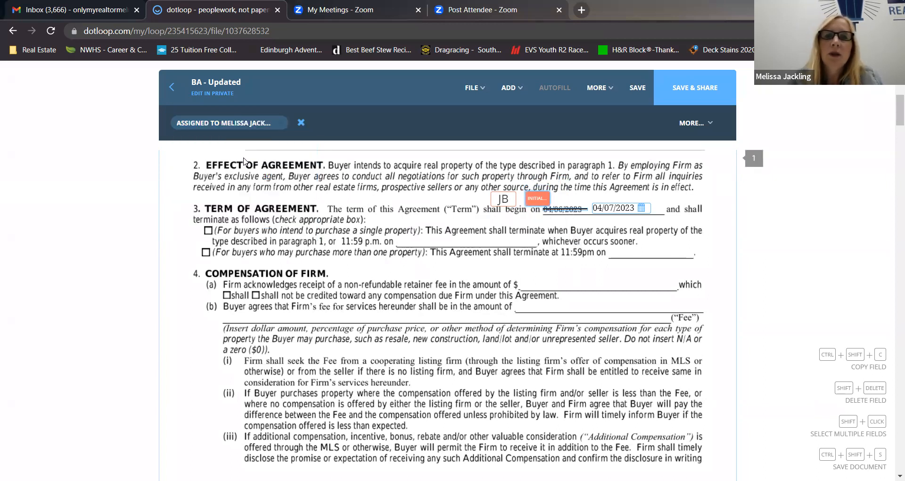
Sign the agent's initials field beside the struck-out date, adopting the suggested signature and initials.
click(541, 206)
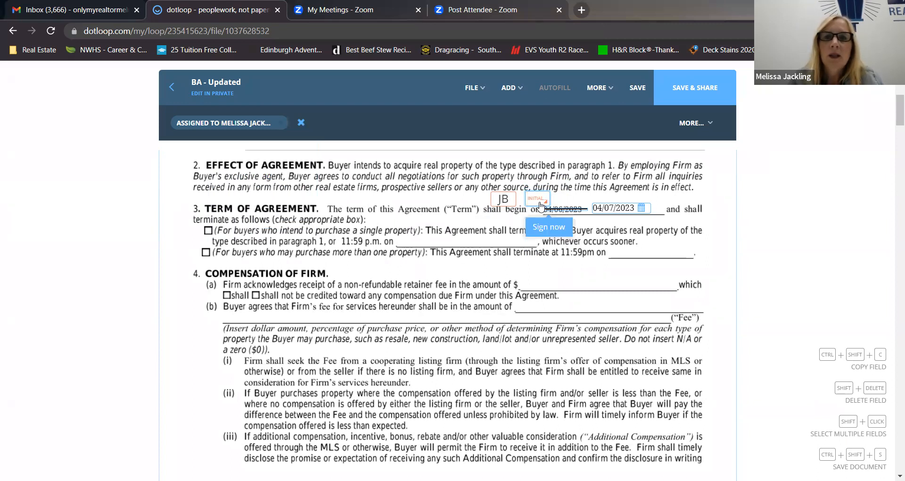
click(548, 226)
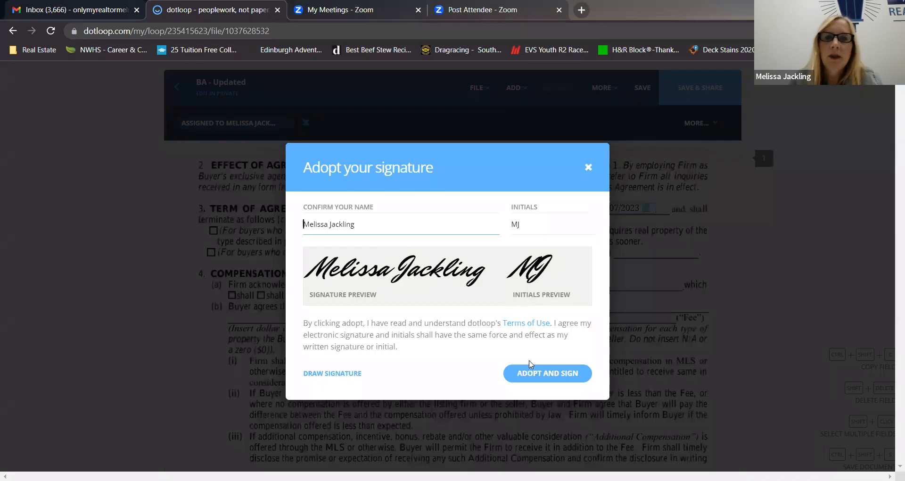
click(543, 383)
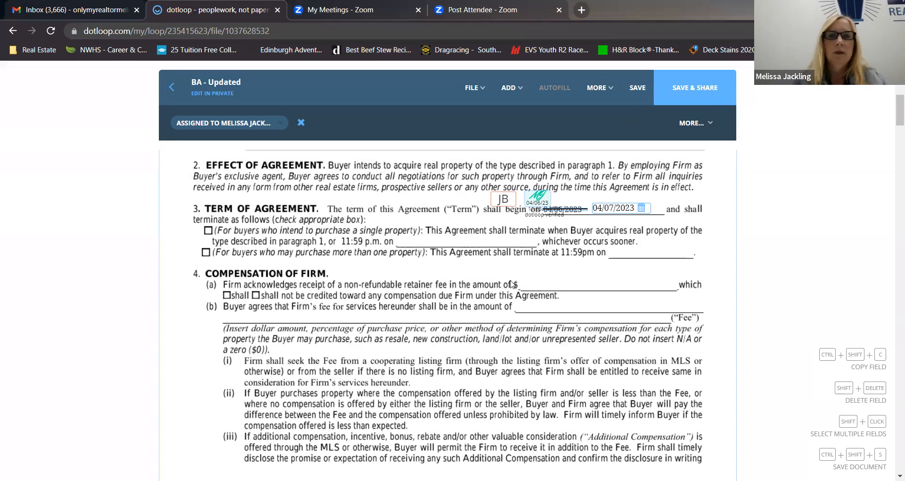
mouse_move(510, 91)
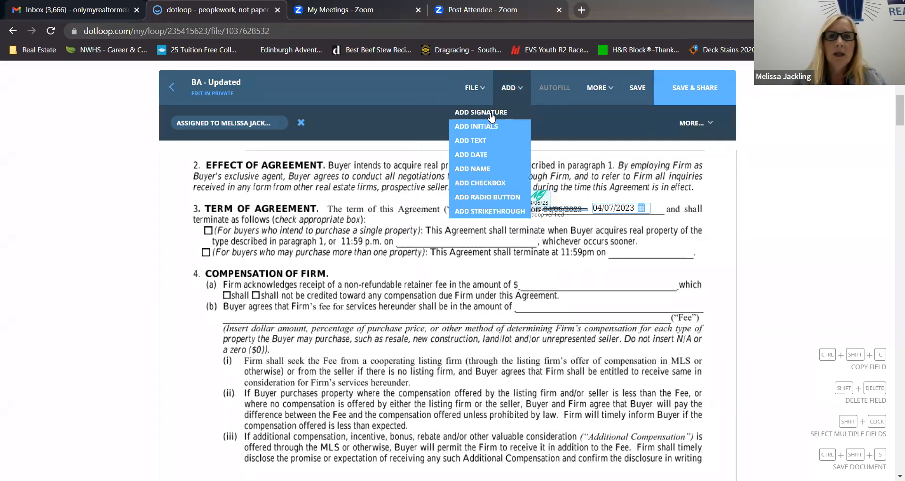
click(480, 112)
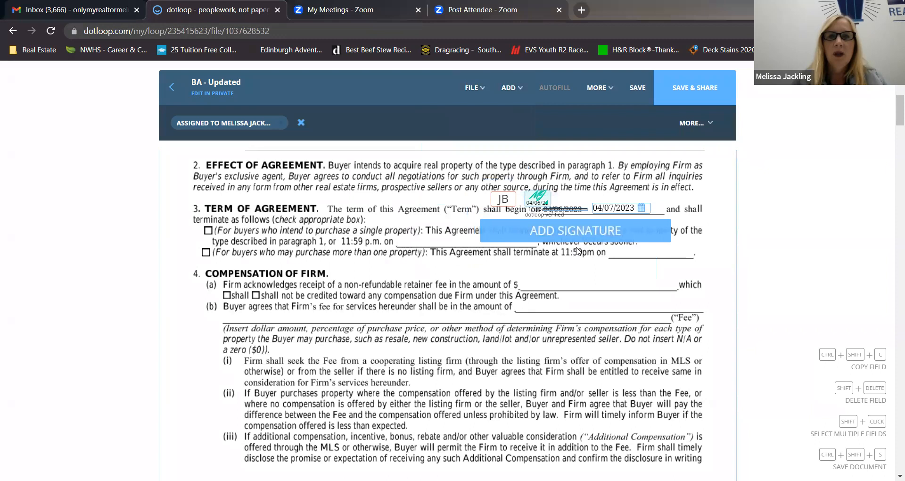
click(576, 246)
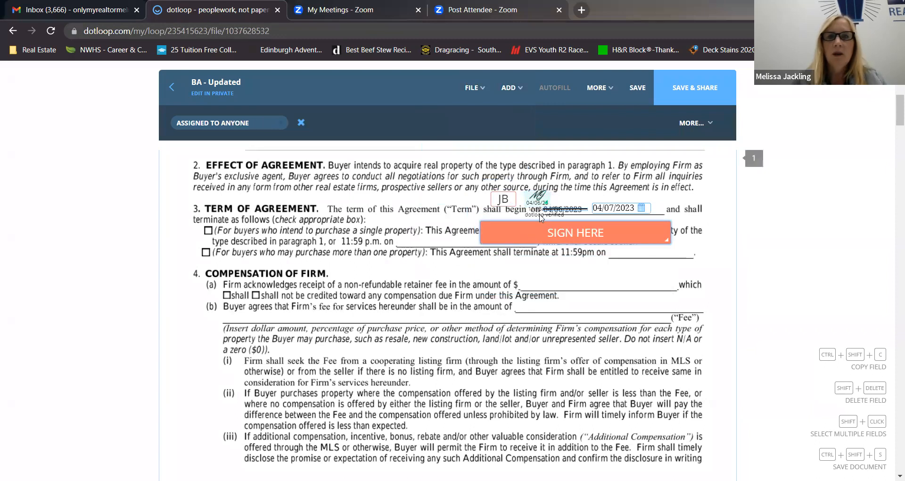
click(300, 123)
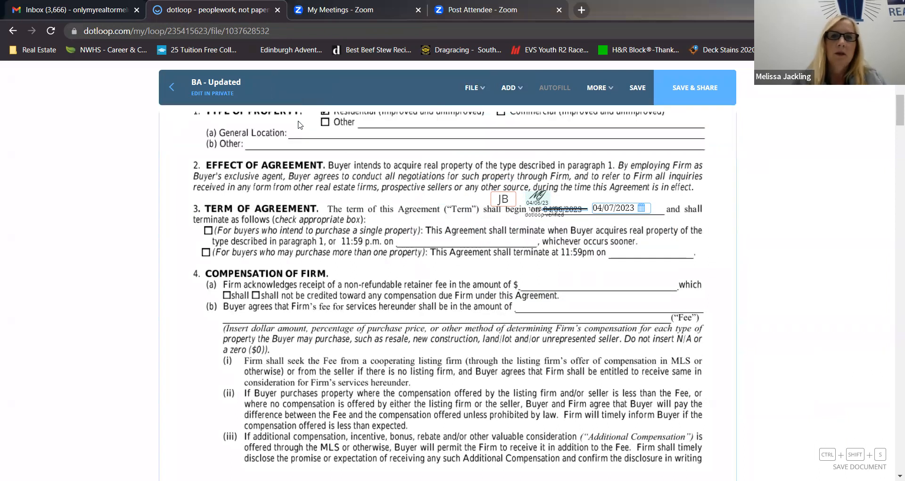
click(502, 202)
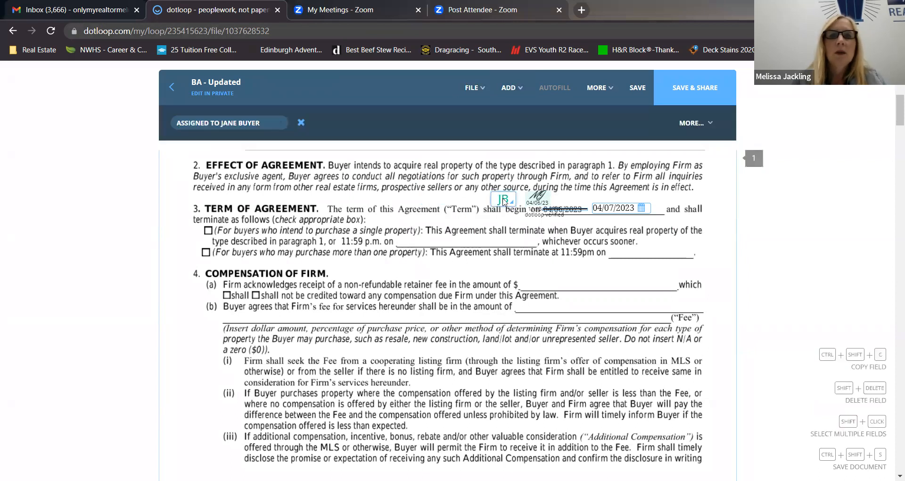
click(293, 223)
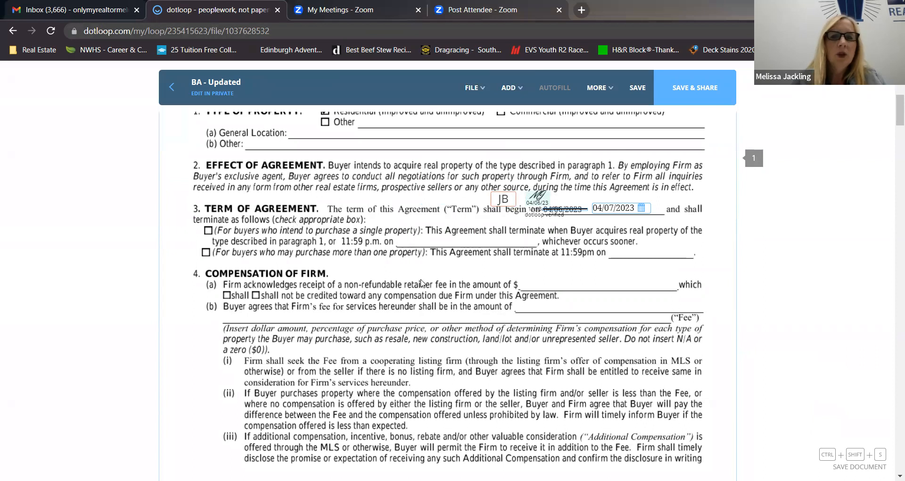
scroll(421, 282, down, 5)
scroll(421, 283, up, 4)
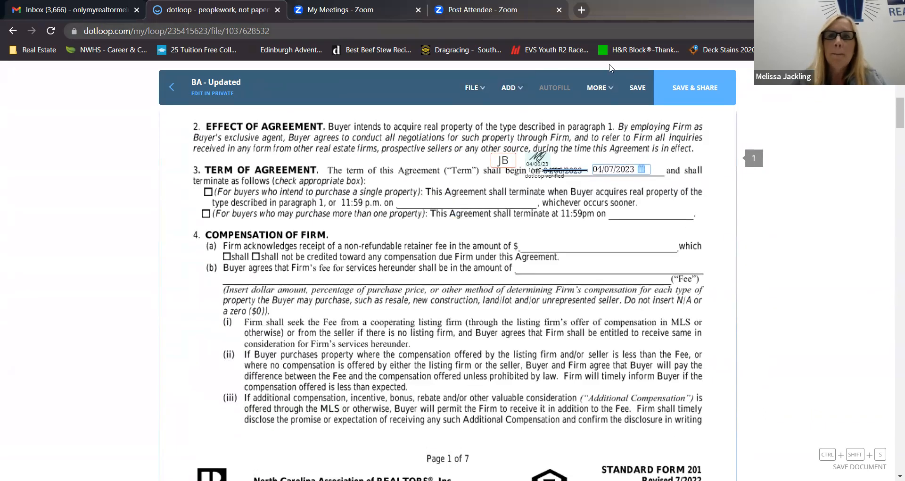
mouse_move(512, 88)
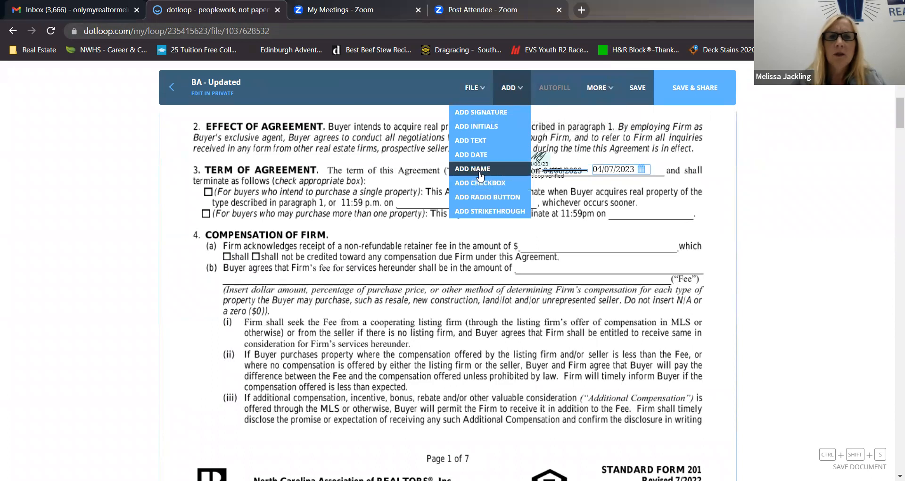
Save the BA - Updated document and return to the loop without sharing it.
click(639, 93)
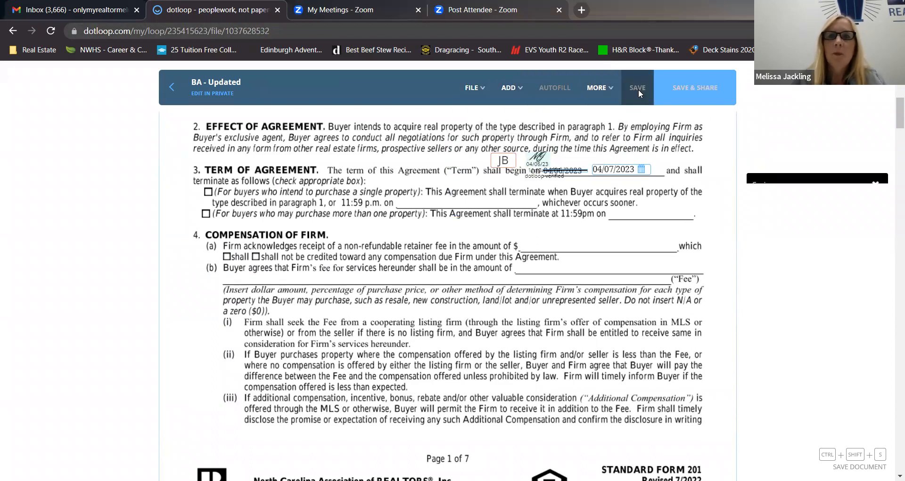
click(171, 96)
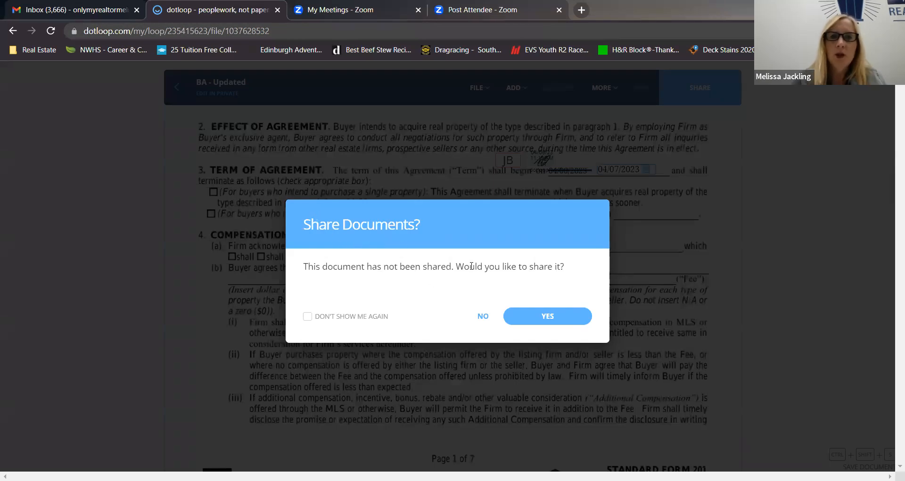
click(484, 315)
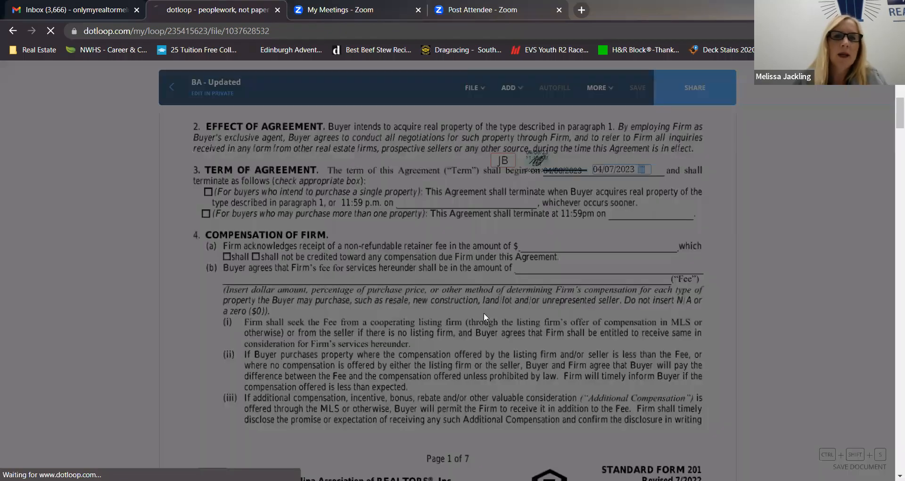
Review the version history of the BA - Updated document, then close it.
scroll(113, 303, down, 3)
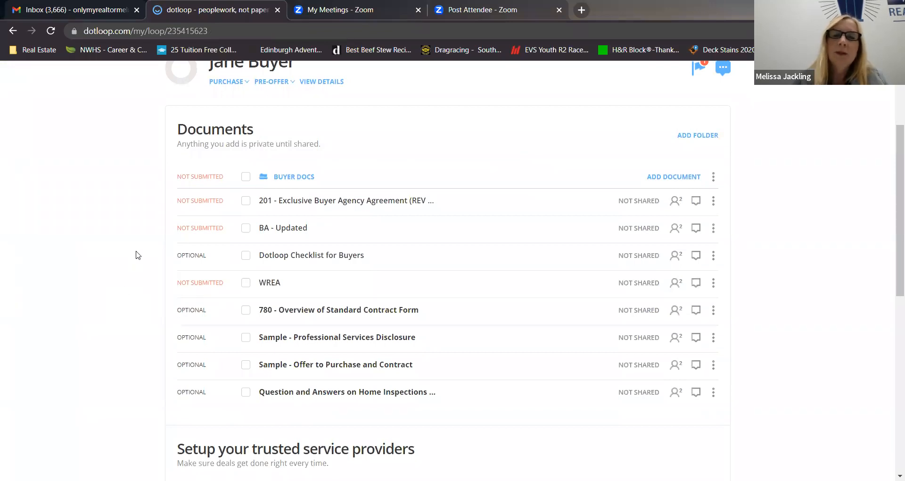
scroll(136, 255, down, 3)
scroll(137, 253, up, 6)
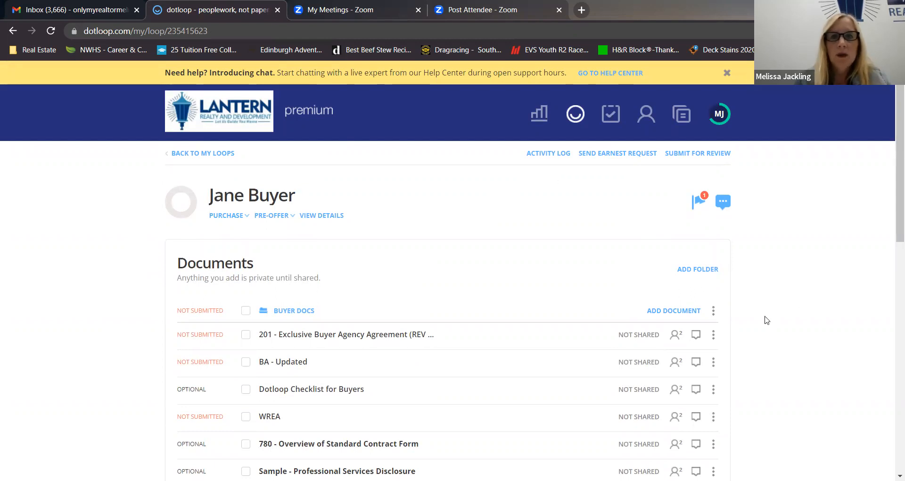
scroll(767, 320, down, 2)
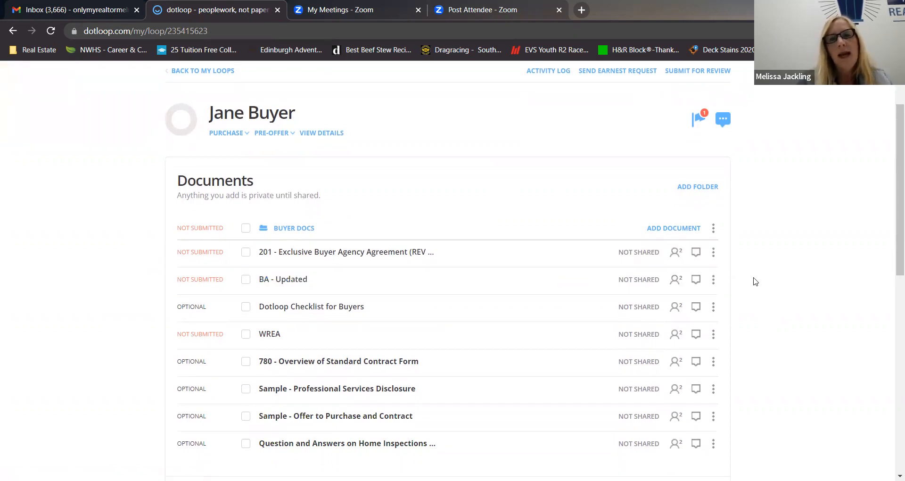
click(714, 282)
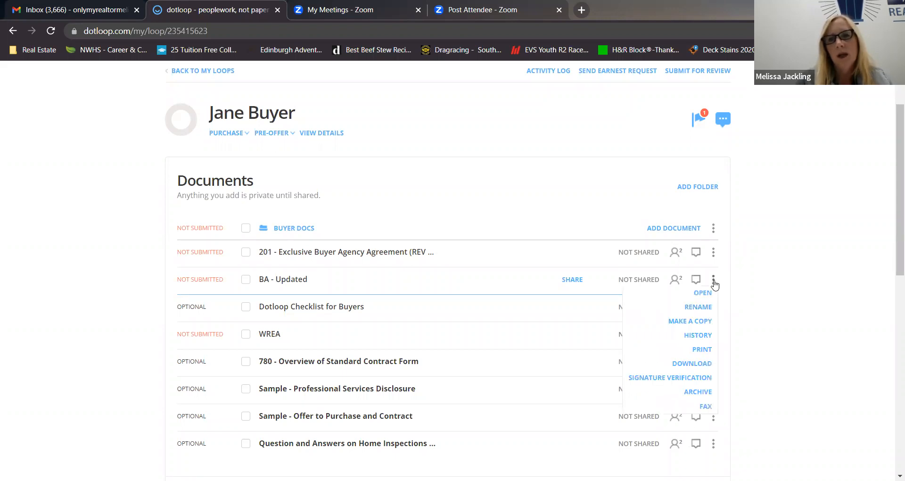
click(695, 334)
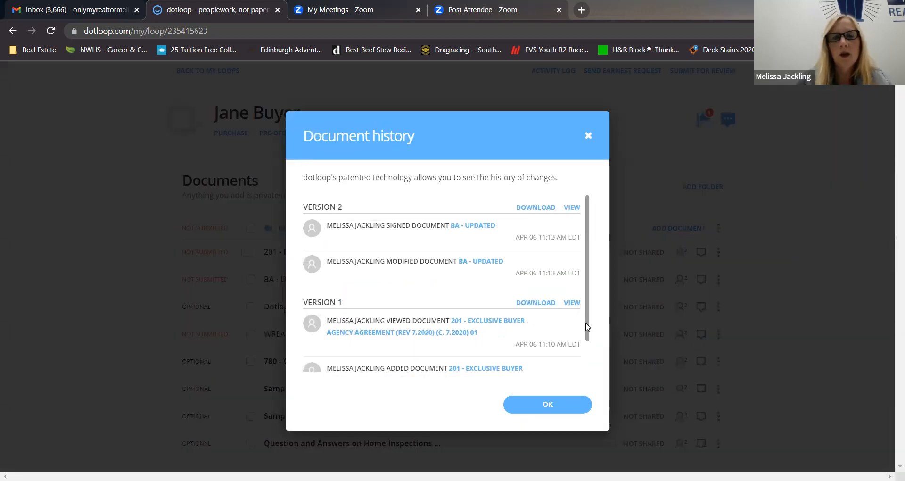
scroll(405, 287, down, 1)
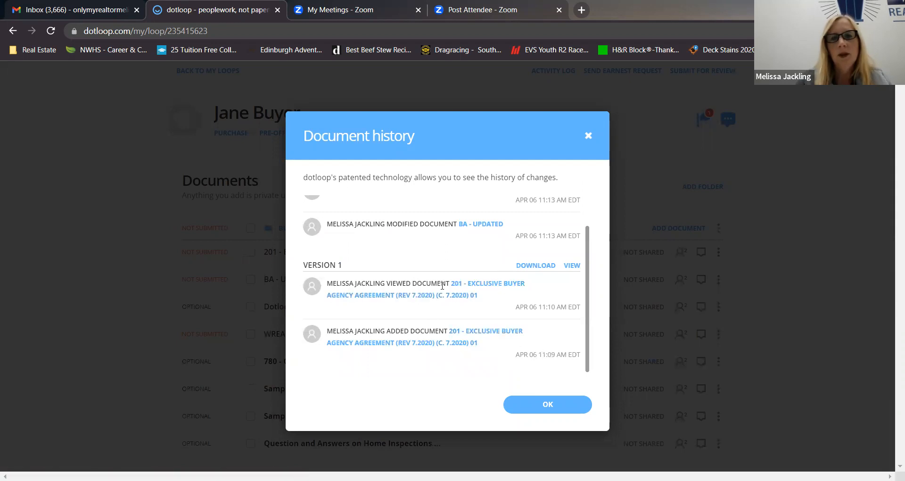
scroll(441, 292, up, 1)
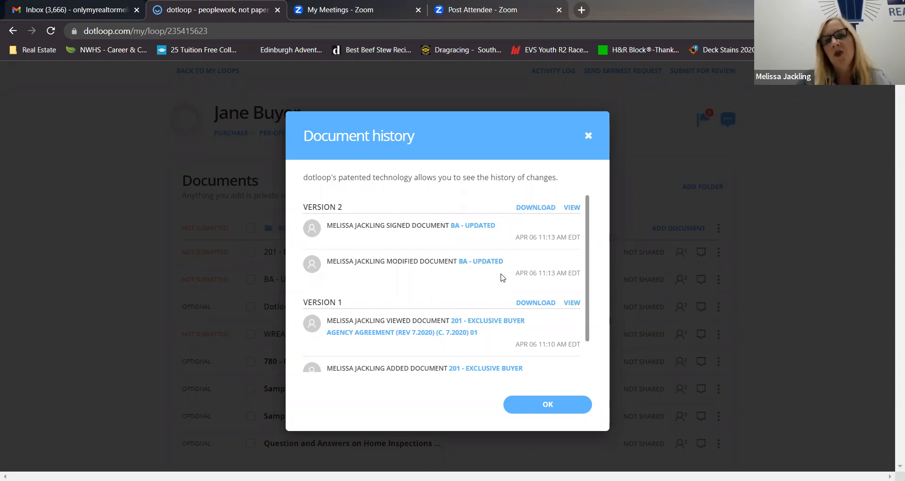
scroll(432, 306, down, 1)
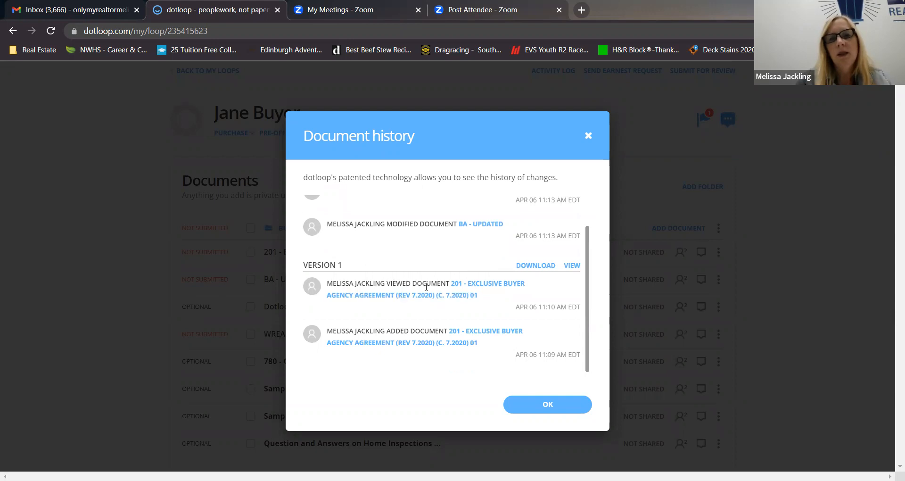
scroll(476, 245, up, 1)
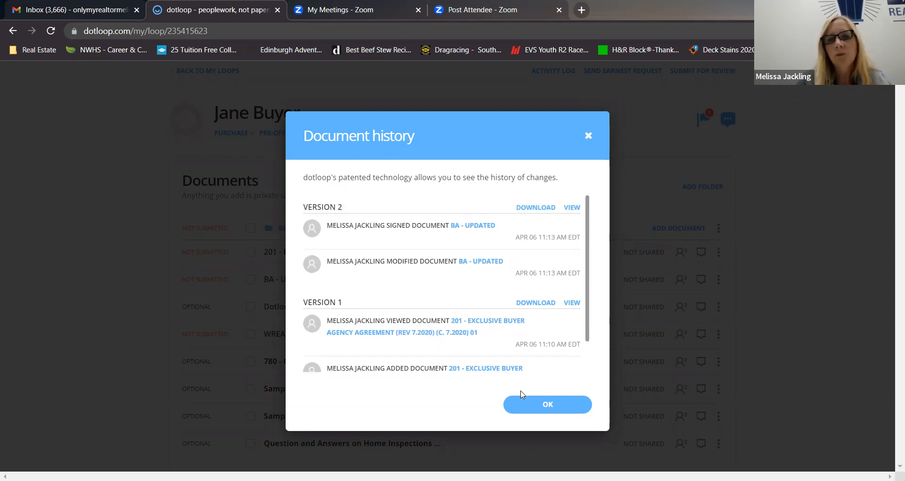
click(532, 404)
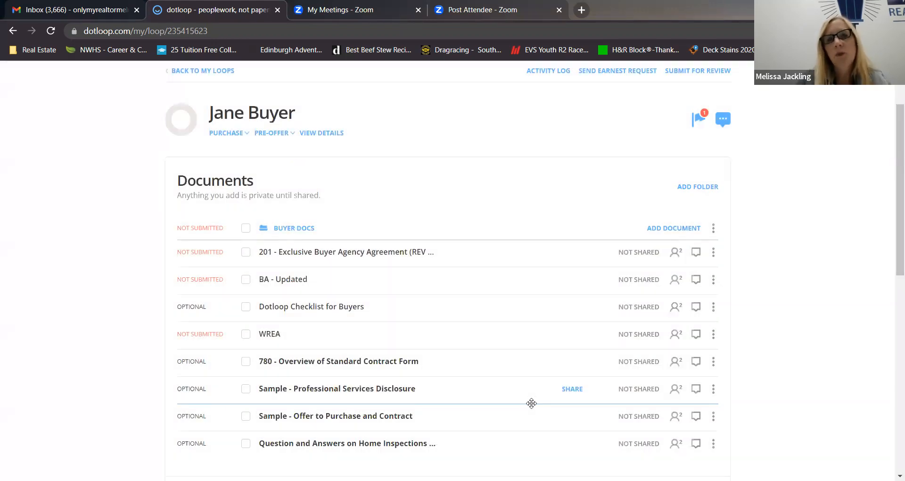
Add a new folder named Offer Docs to the loop's documents.
scroll(117, 303, down, 5)
scroll(117, 304, up, 6)
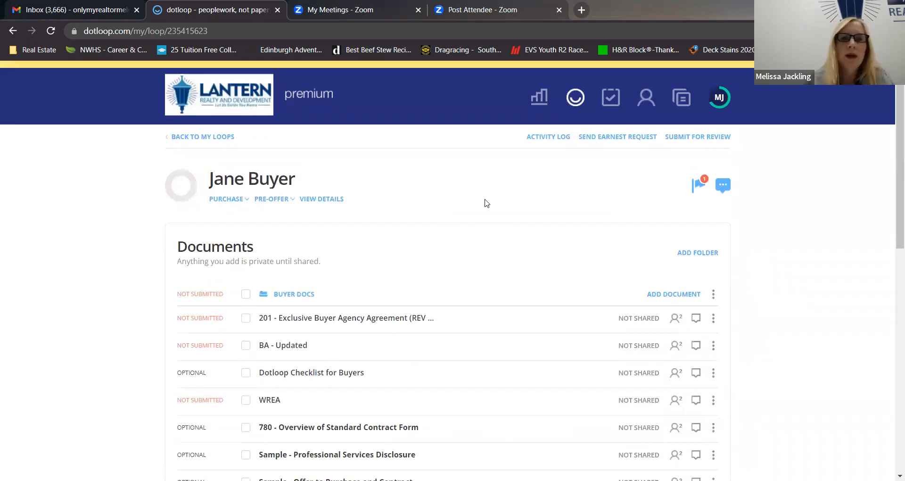
click(689, 255)
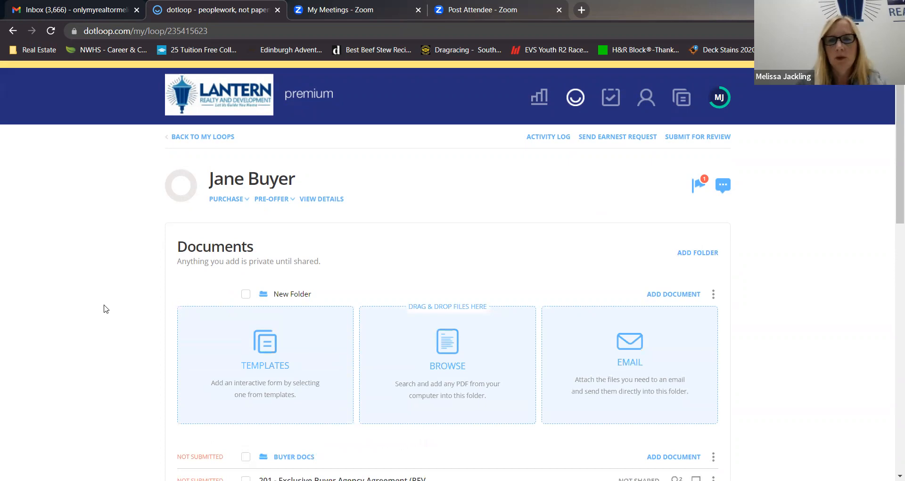
key(BackSpace)
key(BackSpace)
key(BackSpace)
key(BackSpace)
key(BackSpace)
key(BackSpace)
key(BackSpace)
key(BackSpace)
key(BackSpace)
key(BackSpace)
text(Offer Docs)
key(Return)
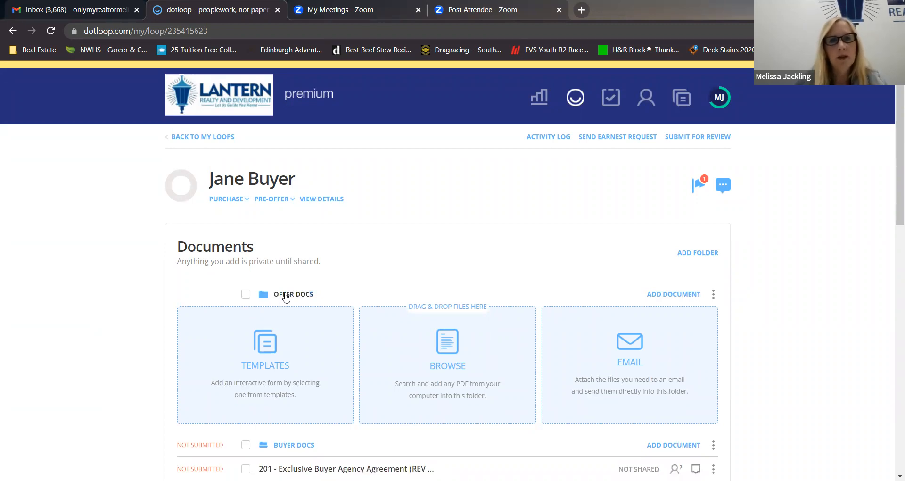
Archive the 201 - Exclusive Buyer Agency Agreement document in the Buyer Docs folder.
scroll(123, 328, down, 5)
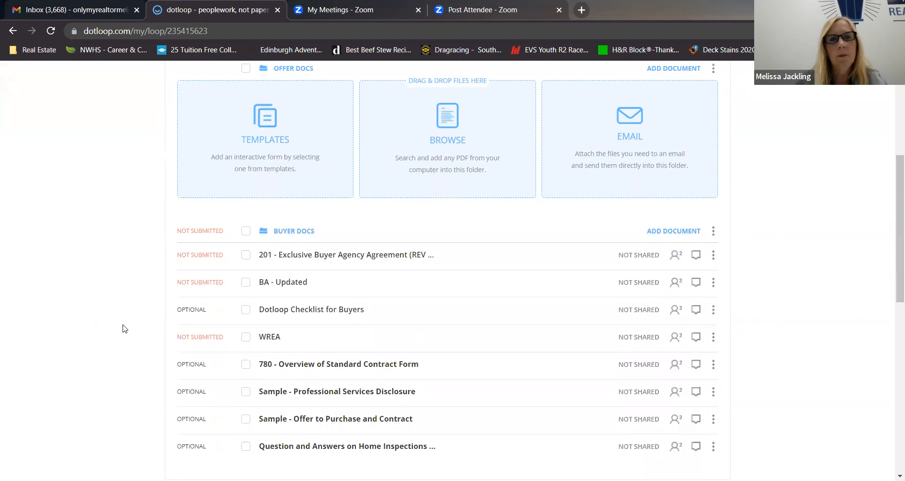
scroll(124, 329, down, 1)
scroll(124, 329, up, 1)
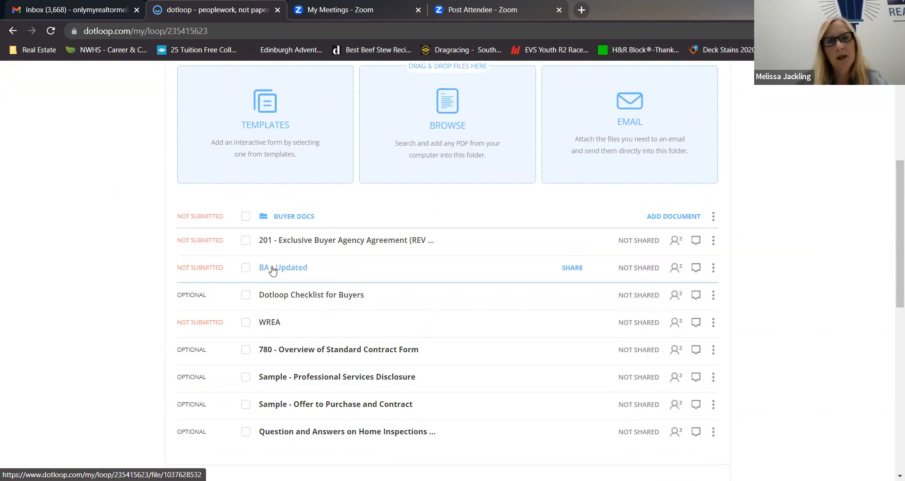
click(246, 243)
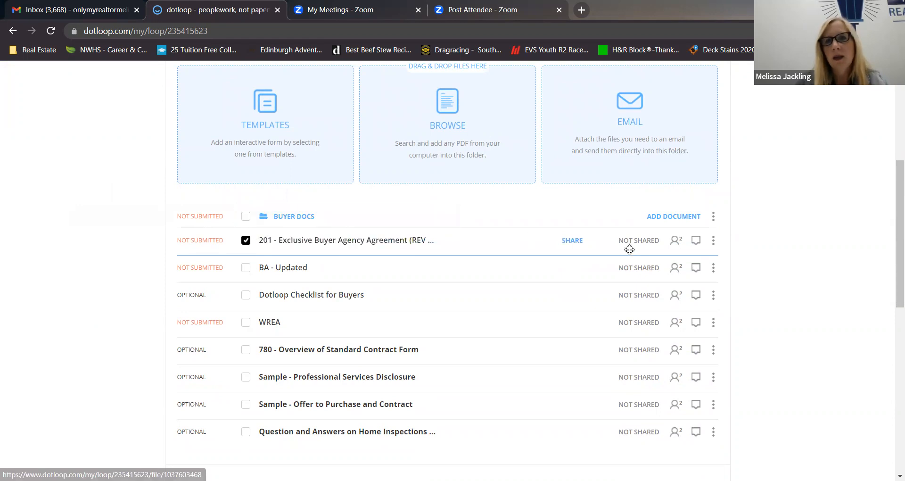
scroll(748, 238, up, 2)
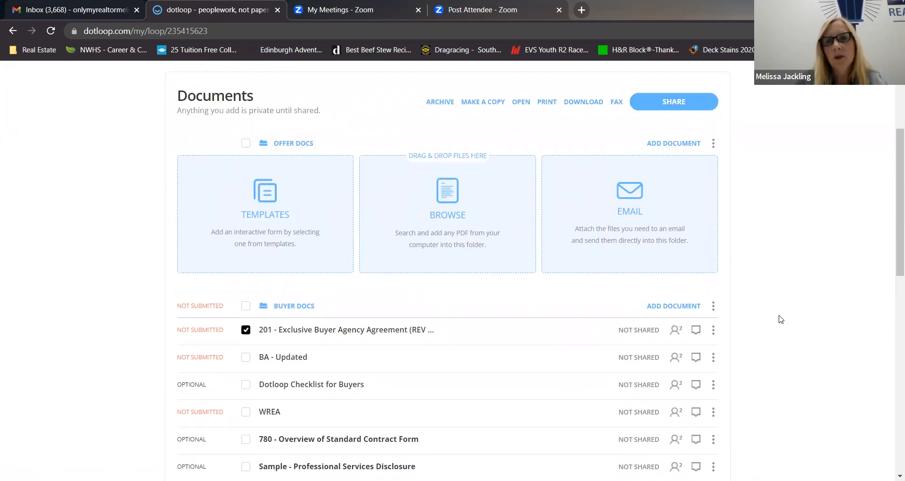
scroll(775, 311, down, 4)
click(712, 156)
click(695, 250)
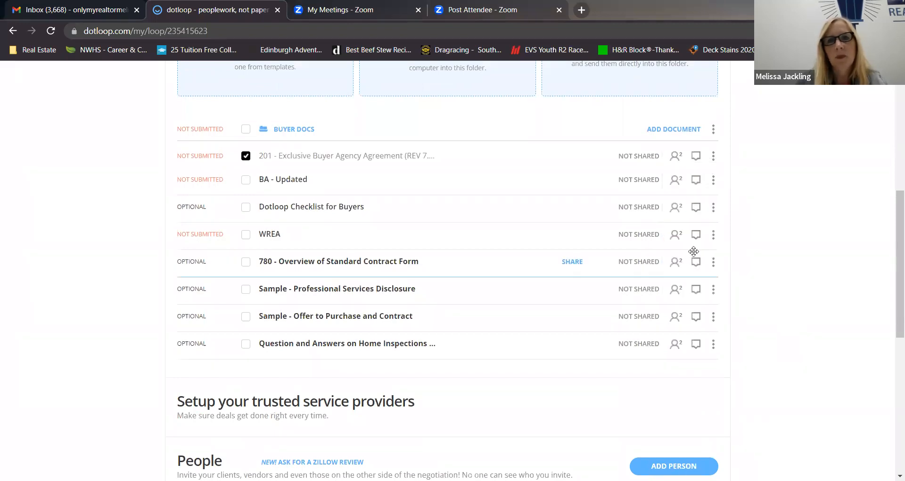
scroll(134, 254, up, 4)
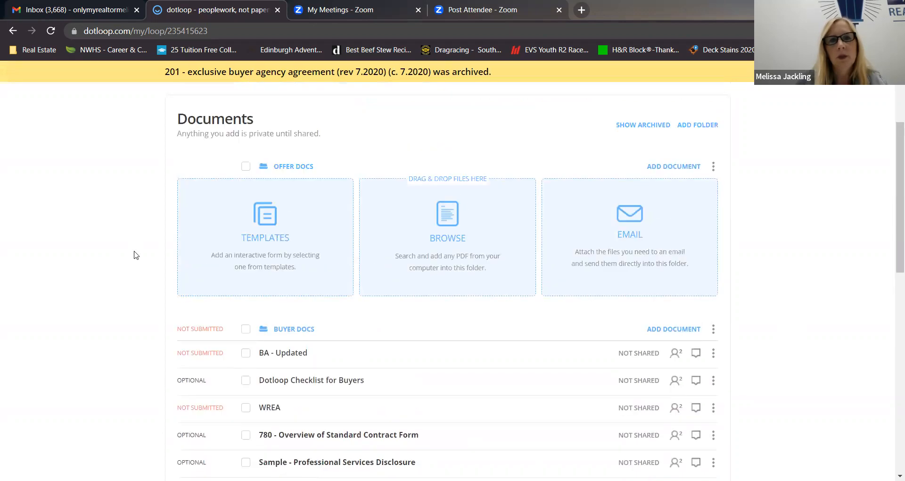
Show the loop's archived documents and unarchive the 201 - Exclusive Buyer Agency Agreement.
scroll(135, 255, down, 3)
scroll(136, 255, up, 6)
scroll(135, 255, down, 4)
scroll(136, 255, up, 1)
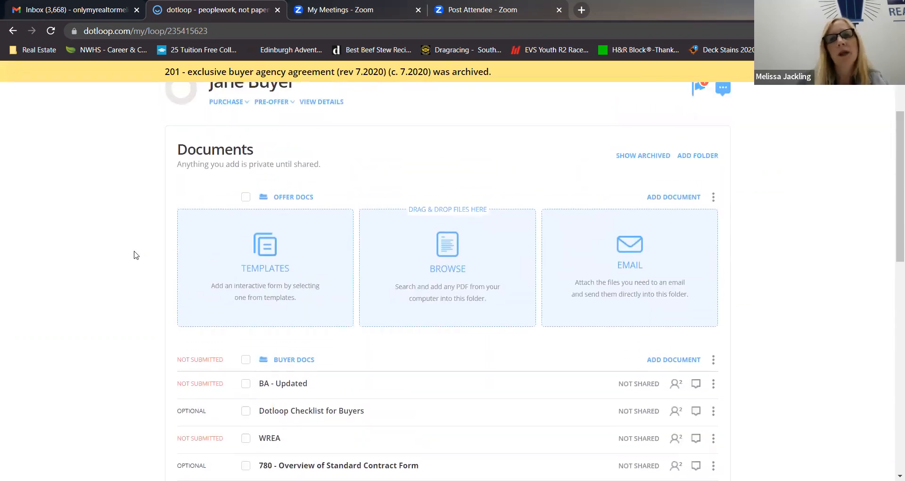
click(650, 161)
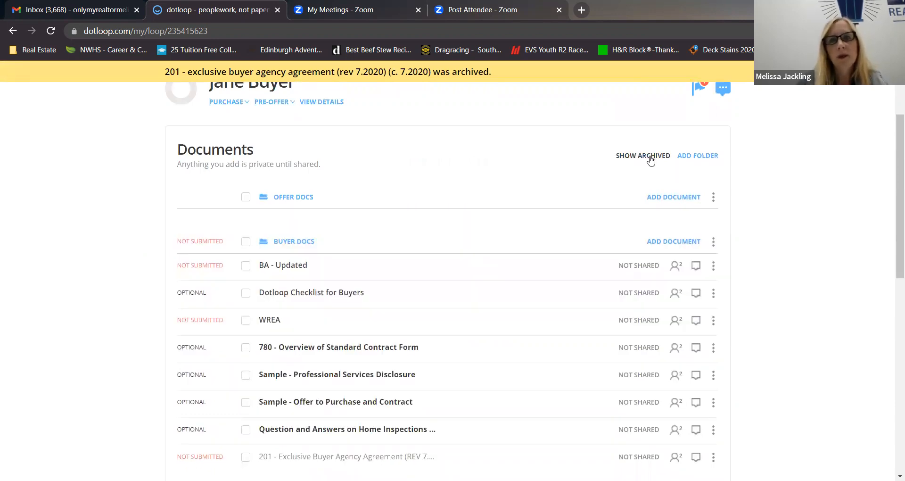
scroll(123, 264, down, 3)
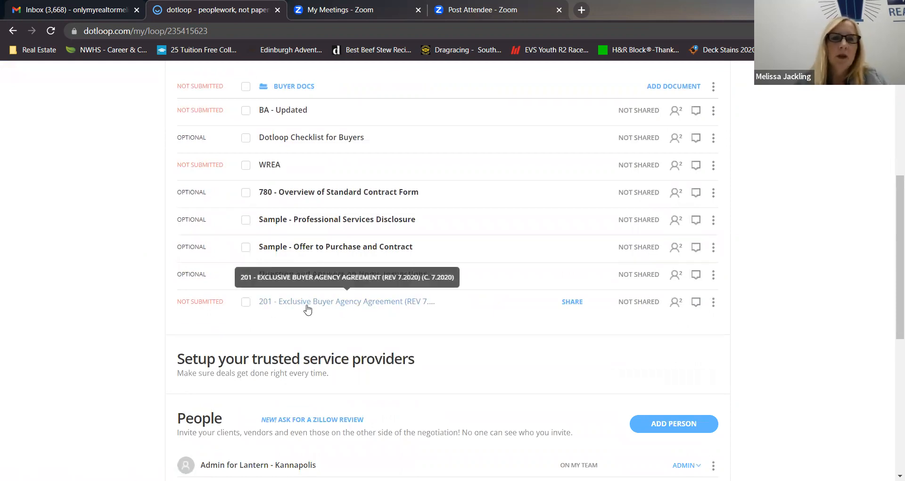
click(246, 302)
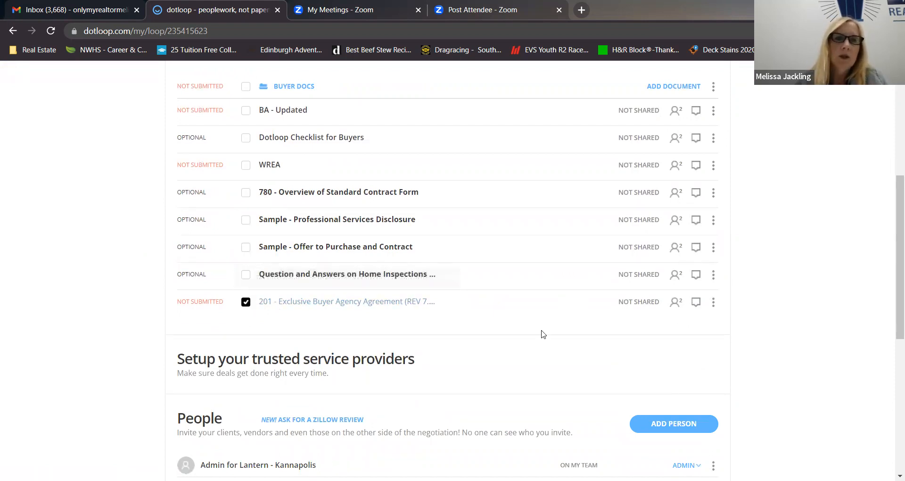
click(713, 304)
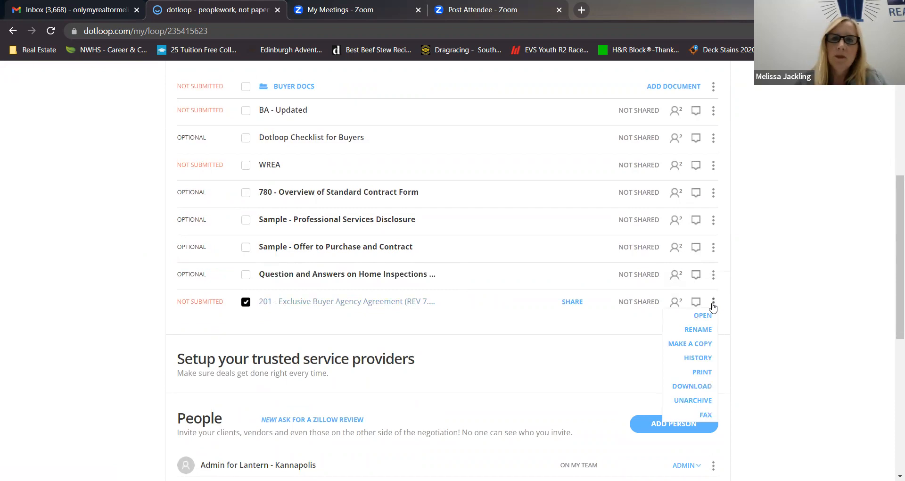
click(706, 401)
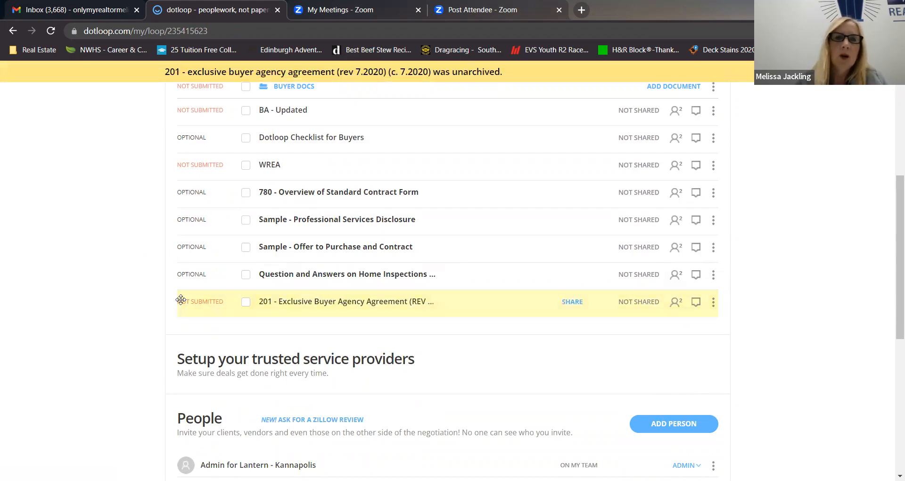
Collapse the Buyer Docs folder's document list and expand it again.
scroll(142, 271, up, 1)
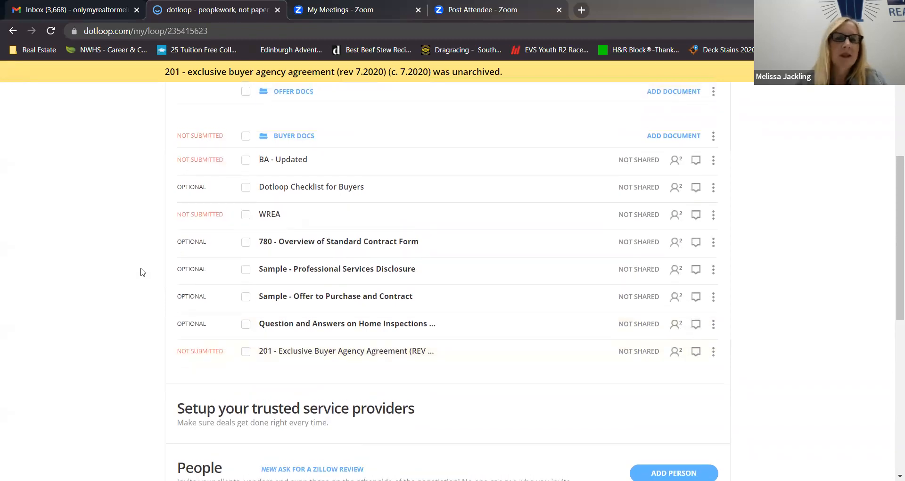
scroll(141, 272, up, 2)
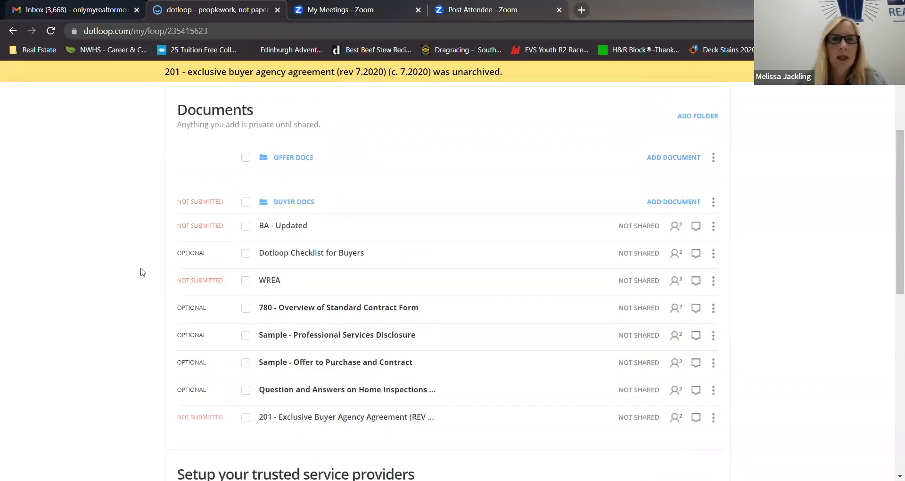
scroll(141, 272, up, 3)
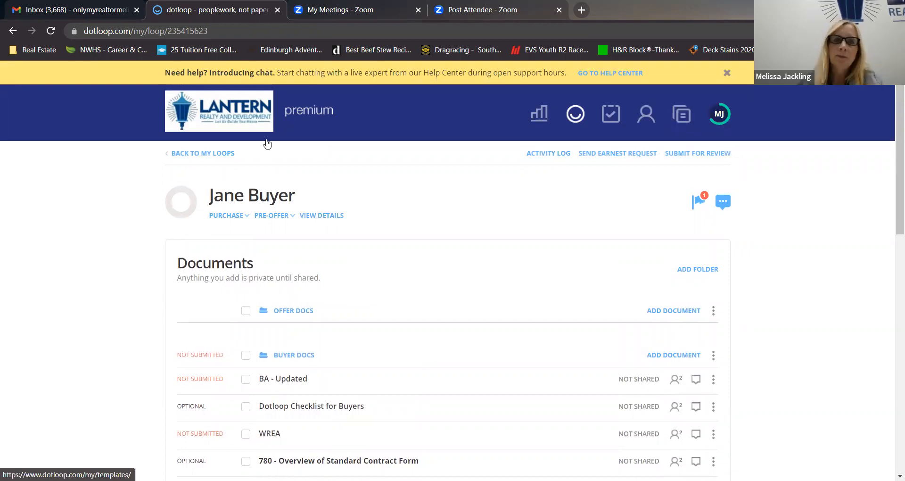
scroll(143, 269, down, 3)
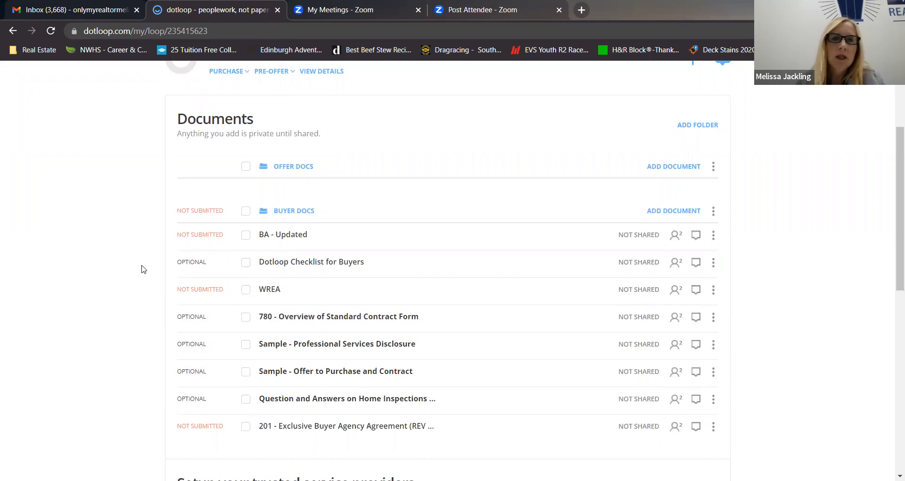
click(283, 213)
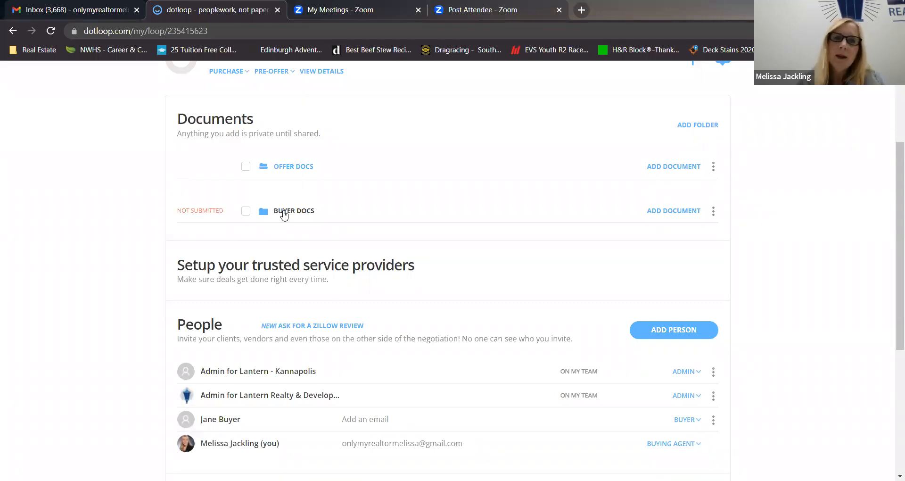
click(283, 213)
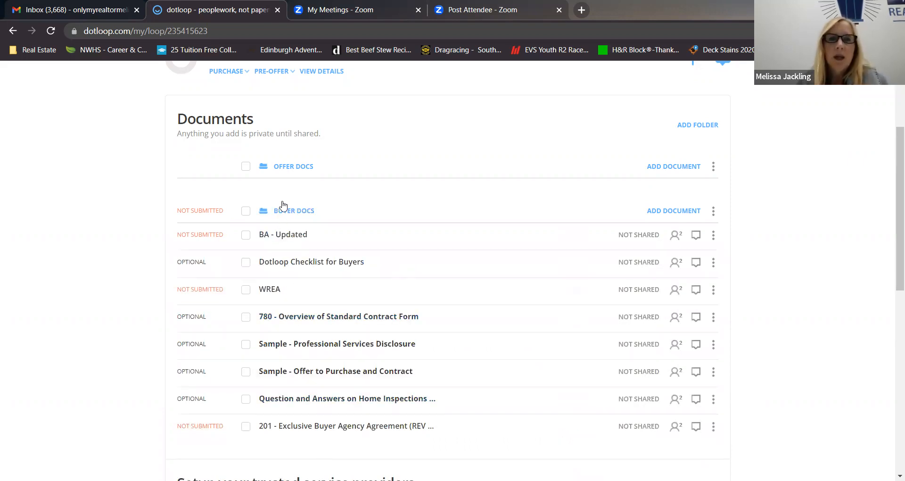
scroll(151, 279, down, 1)
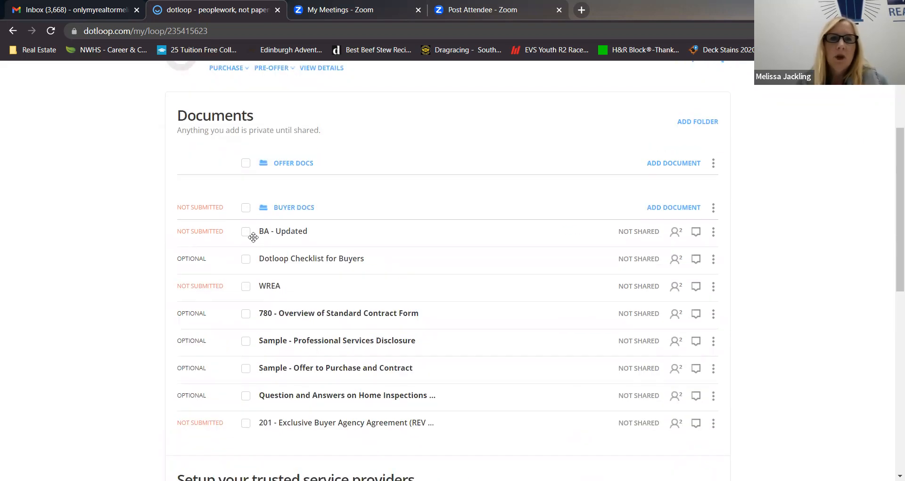
Collapse the Buyer Docs folder once more and re-expand it to list its documents.
click(285, 207)
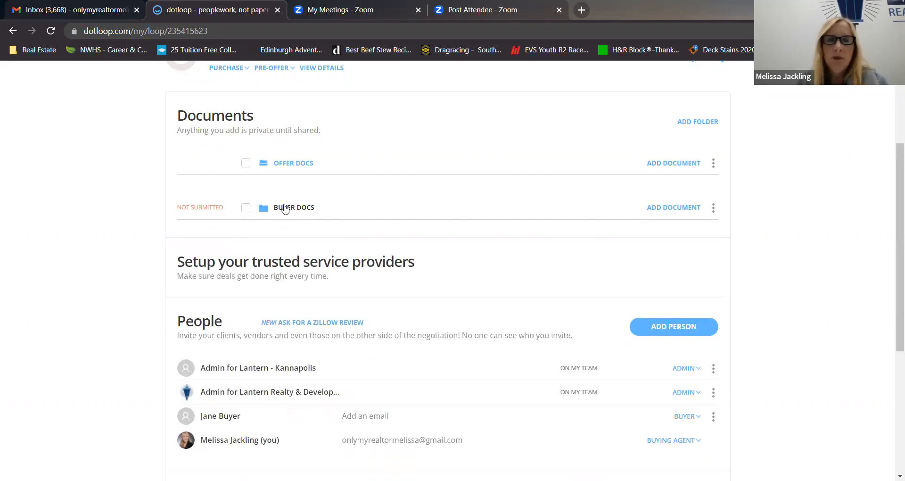
click(295, 208)
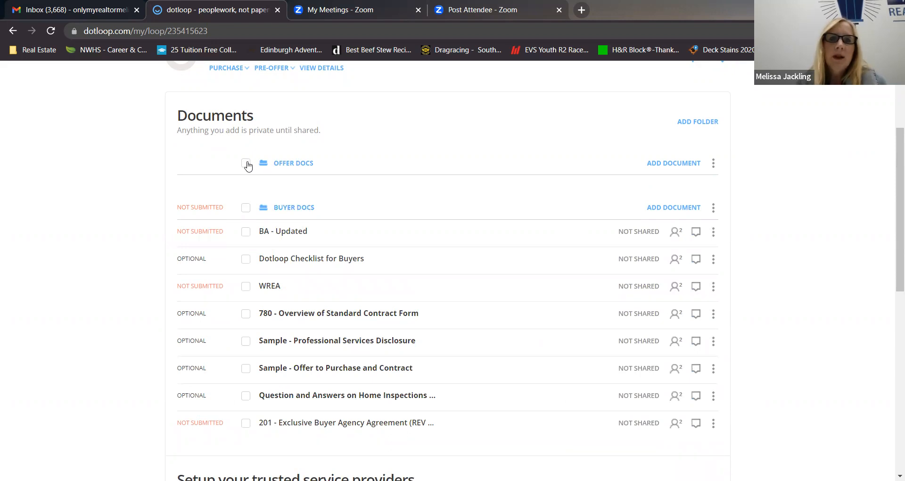
Select the Offer Docs folder and archive it.
click(247, 163)
scroll(743, 182, up, 1)
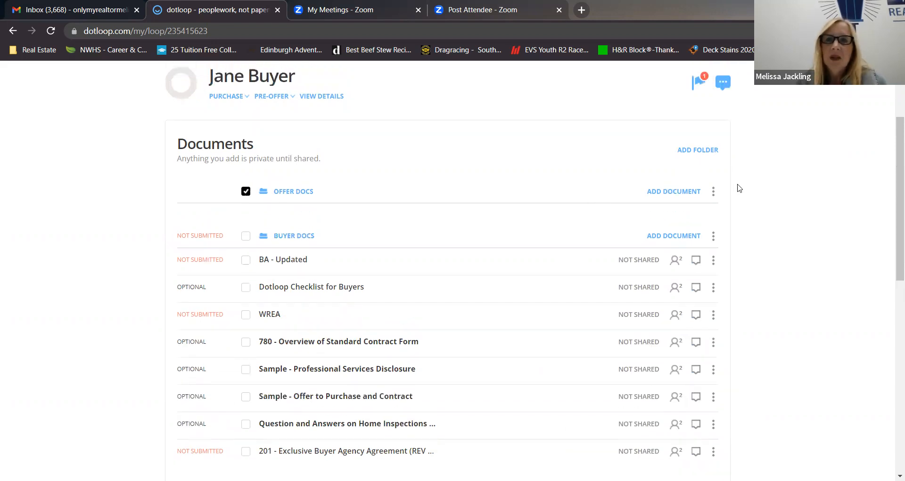
click(714, 193)
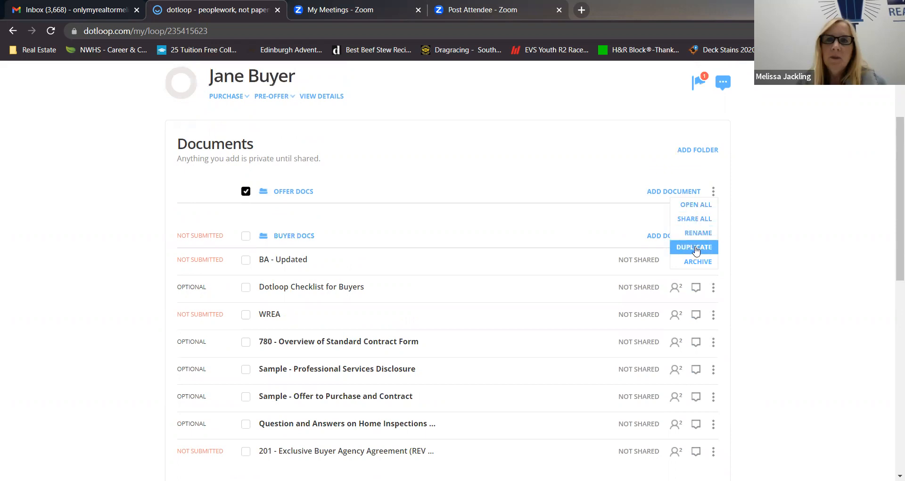
click(699, 263)
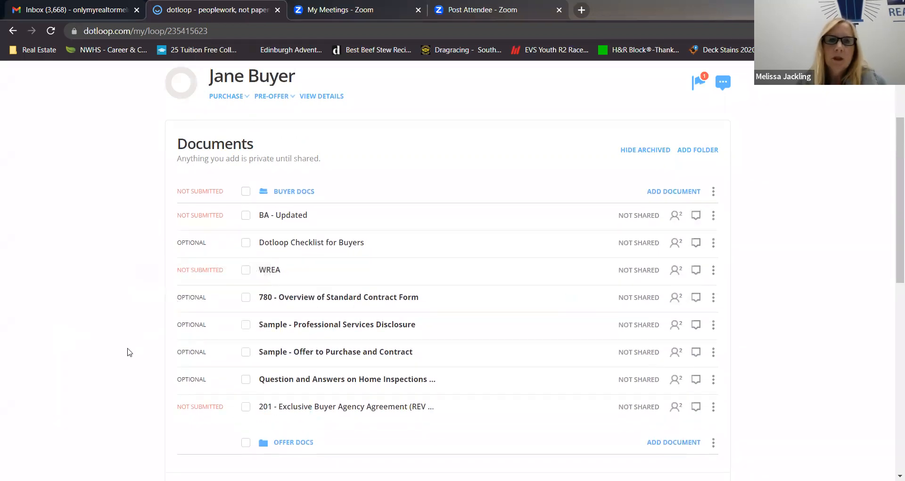
Hide the archived items in the loop's Documents section.
scroll(129, 354, down, 3)
scroll(136, 363, up, 4)
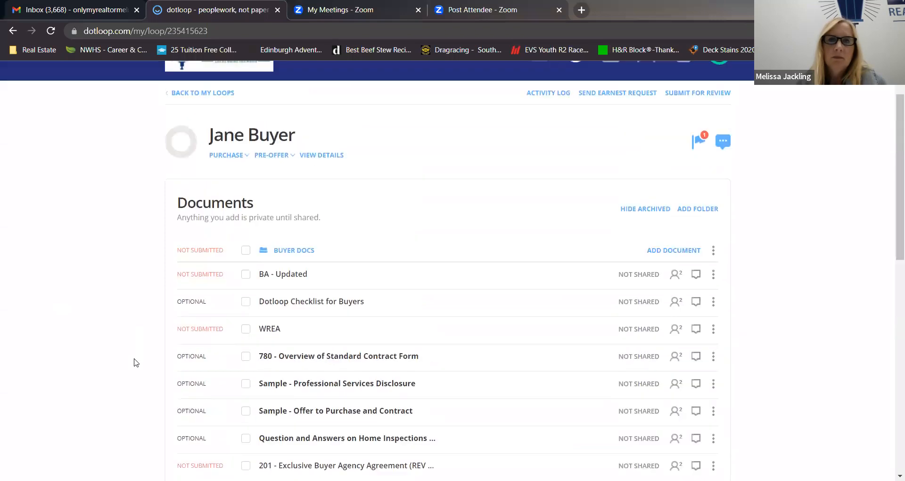
scroll(137, 362, down, 1)
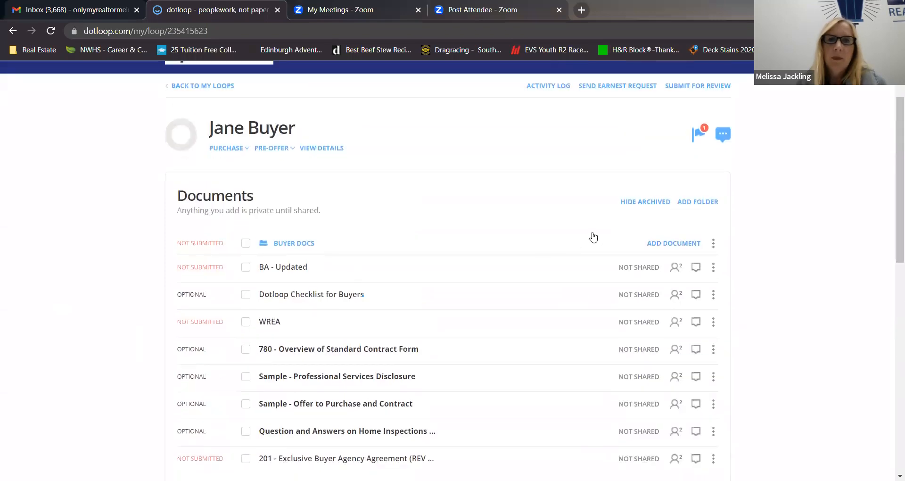
click(652, 206)
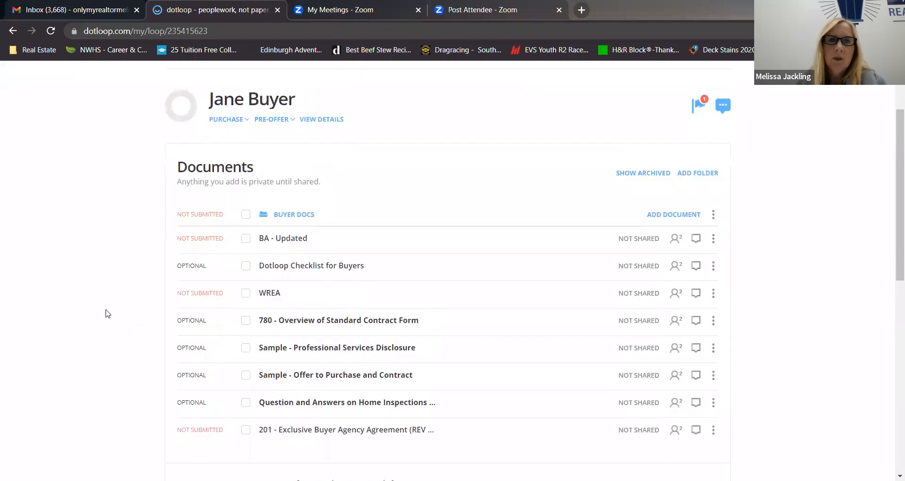
Go back to the loops list, archive the new buyer's Purchase loop created 04/06/2023, and reload the page.
scroll(106, 313, down, 5)
scroll(107, 313, up, 3)
scroll(107, 313, up, 3)
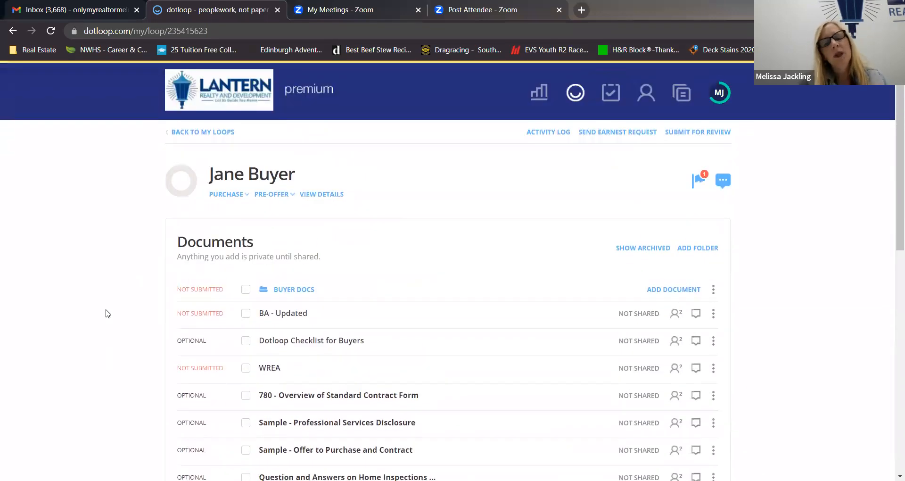
click(190, 136)
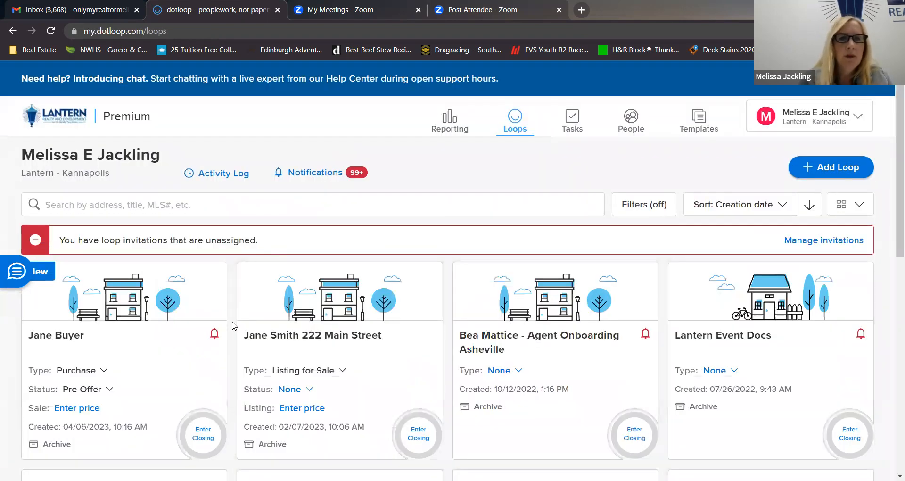
scroll(232, 326, down, 3)
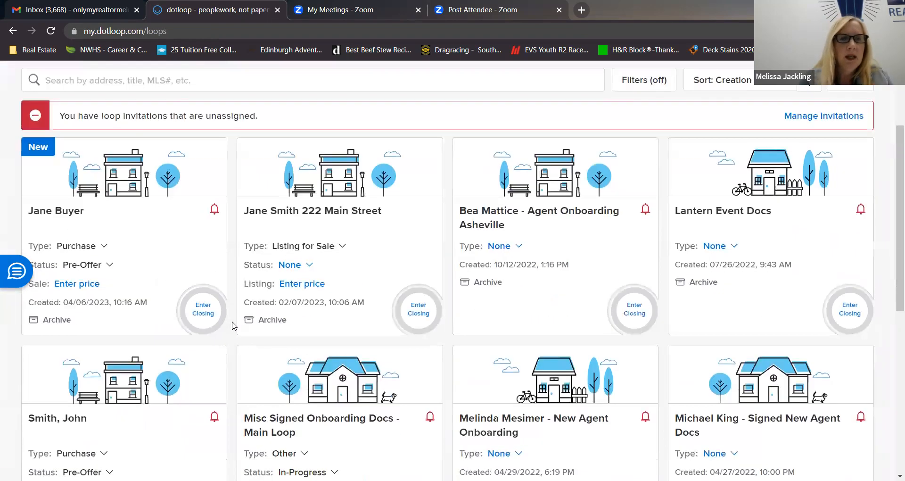
click(56, 320)
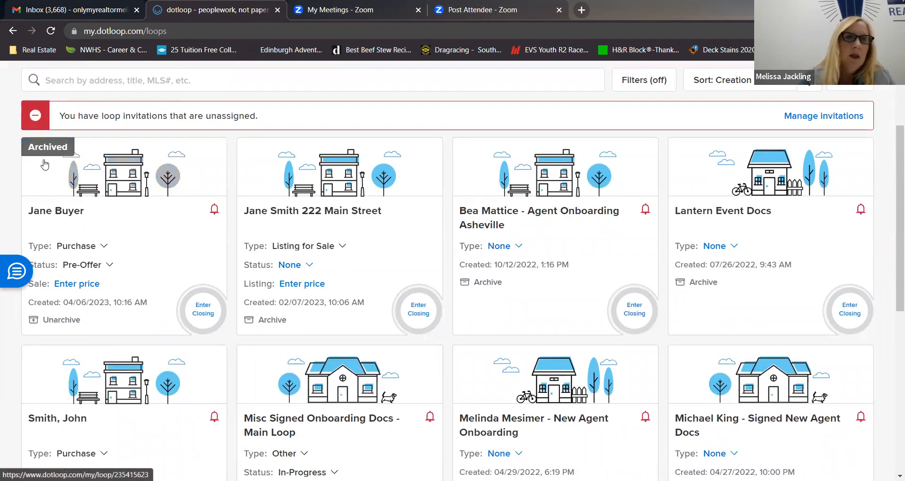
click(51, 32)
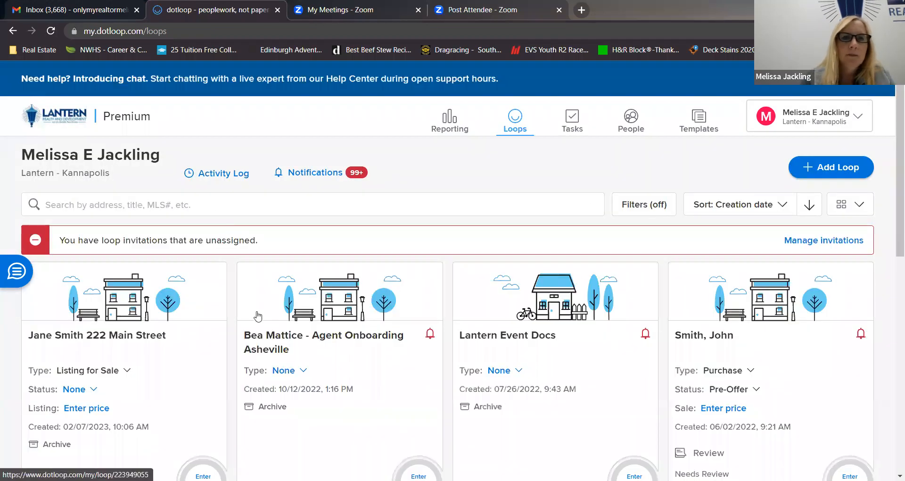
scroll(257, 315, down, 3)
scroll(257, 316, up, 3)
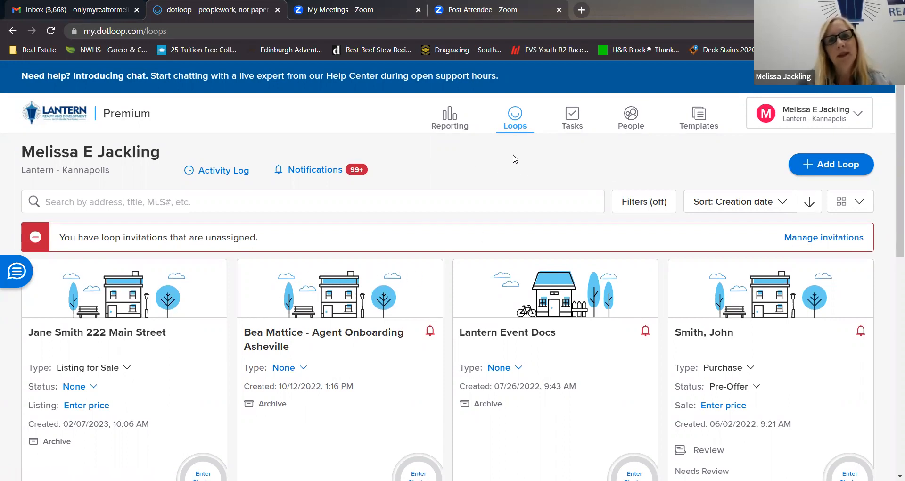
scroll(526, 155, down, 1)
scroll(526, 157, up, 2)
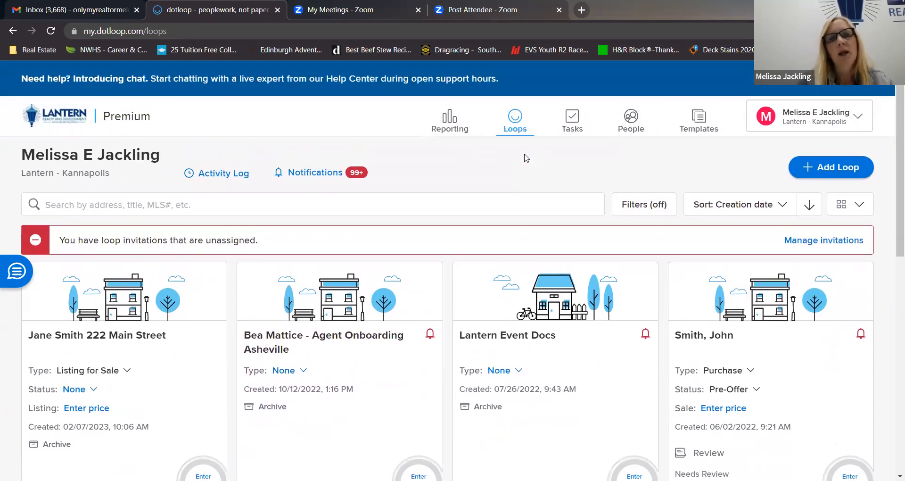